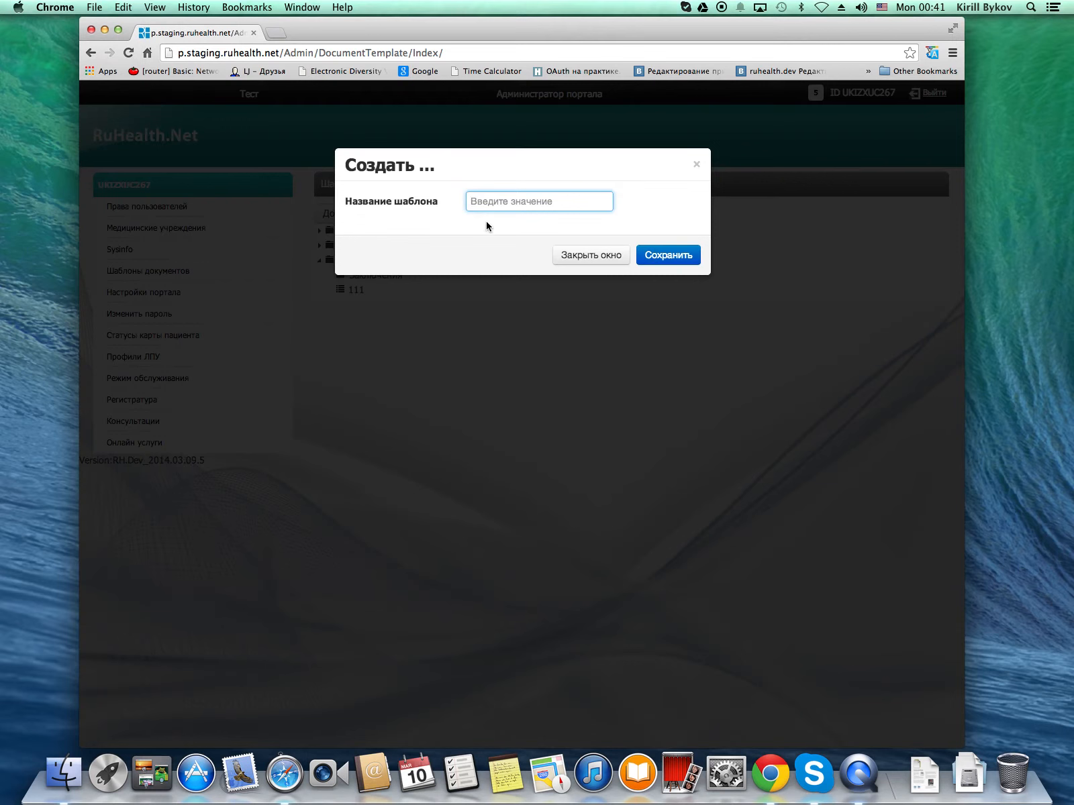
# - Name the new document template "new template for something" and create it
pyautogui.write('new t')
pyautogui.write('emplate for something')
pyautogui.click(667, 256)
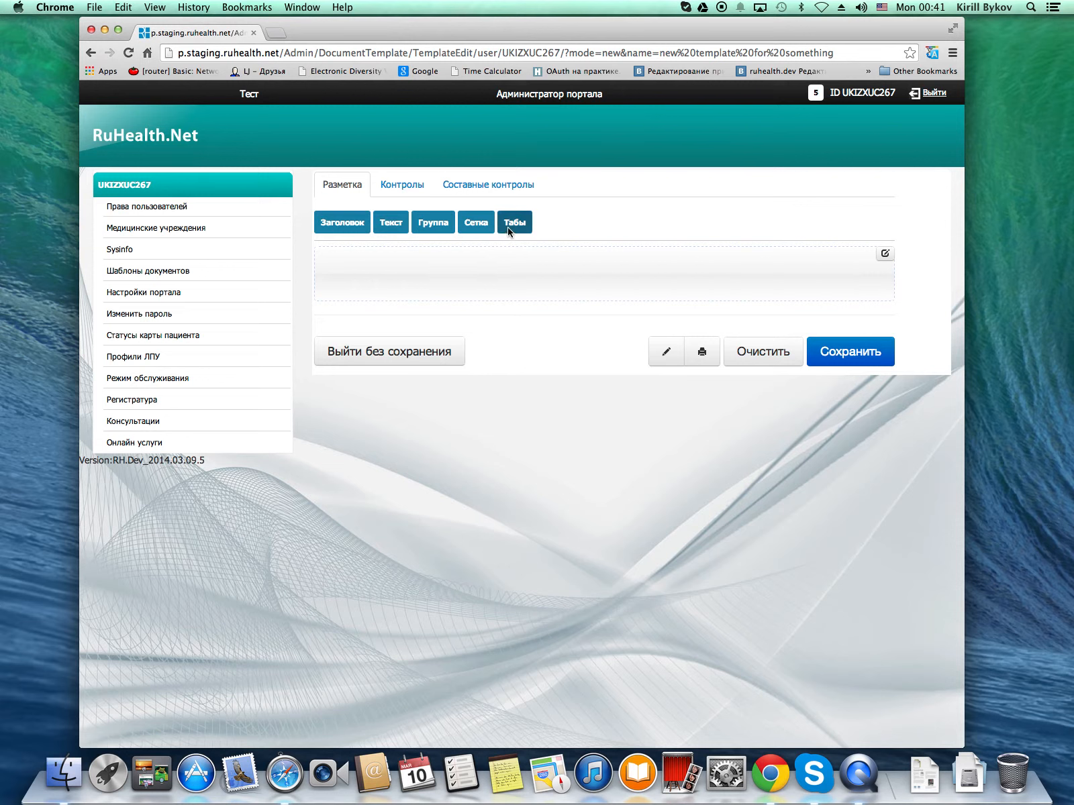
# - Add a Табы block to the empty template layout and name its first tab "Customer info"
pyautogui.moveTo(521, 226); pyautogui.dragTo(461, 261)
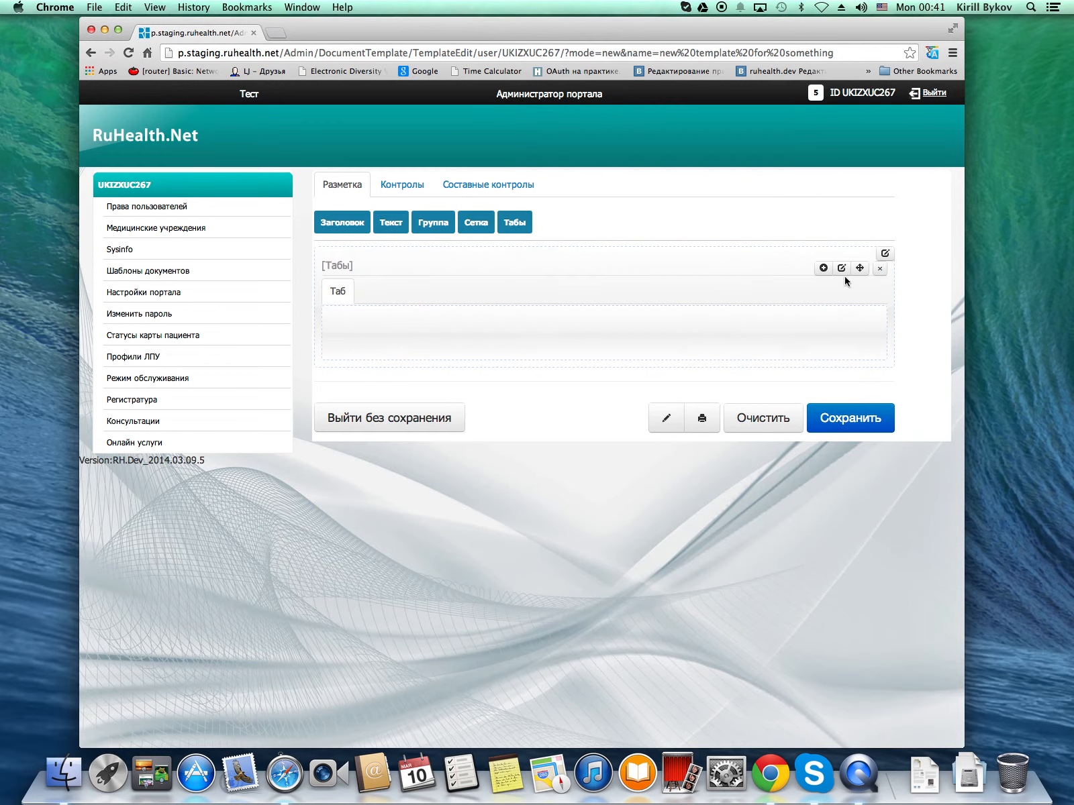
pyautogui.click(859, 315)
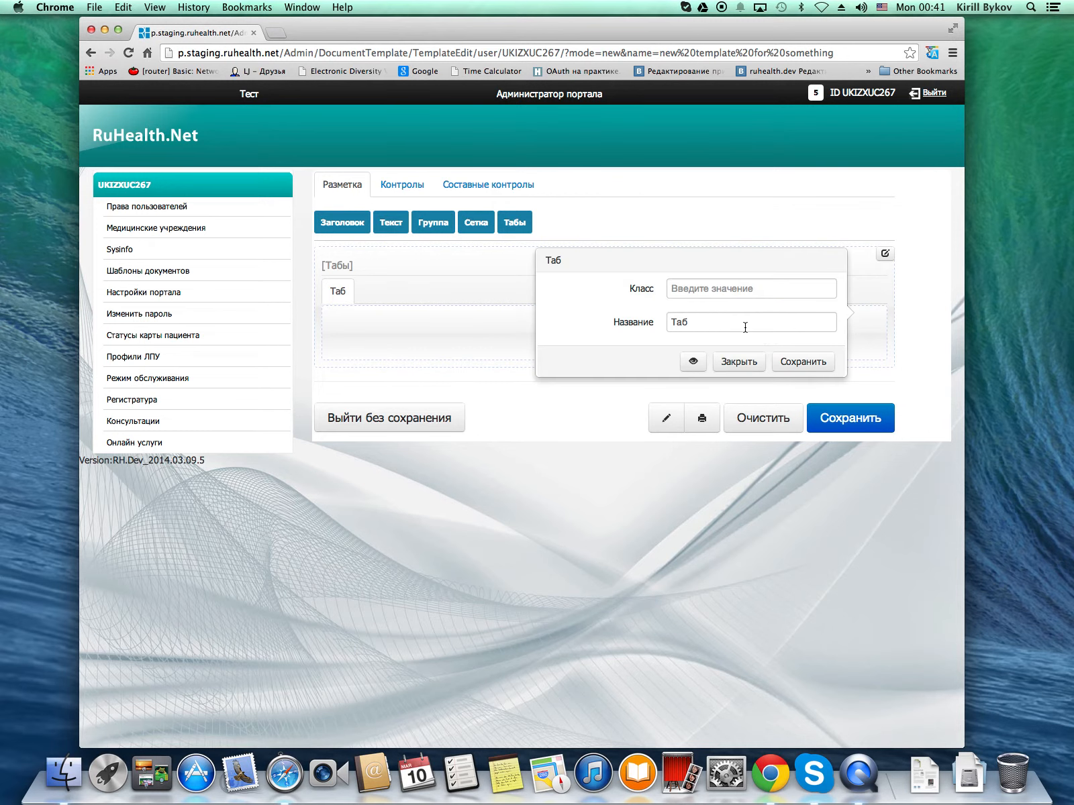
pyautogui.click(727, 327)
pyautogui.click(586, 321)
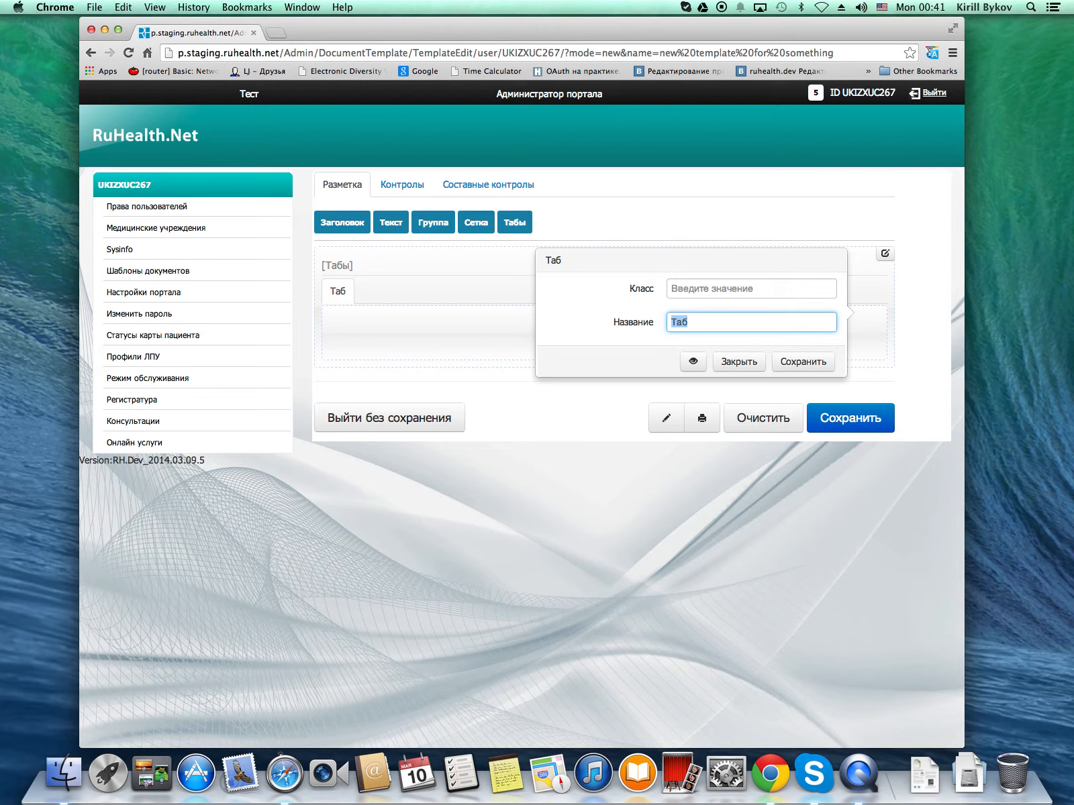
pyautogui.write('Cusrto')
pyautogui.press('super+a')
pyautogui.write('Customer')
pyautogui.click(804, 362)
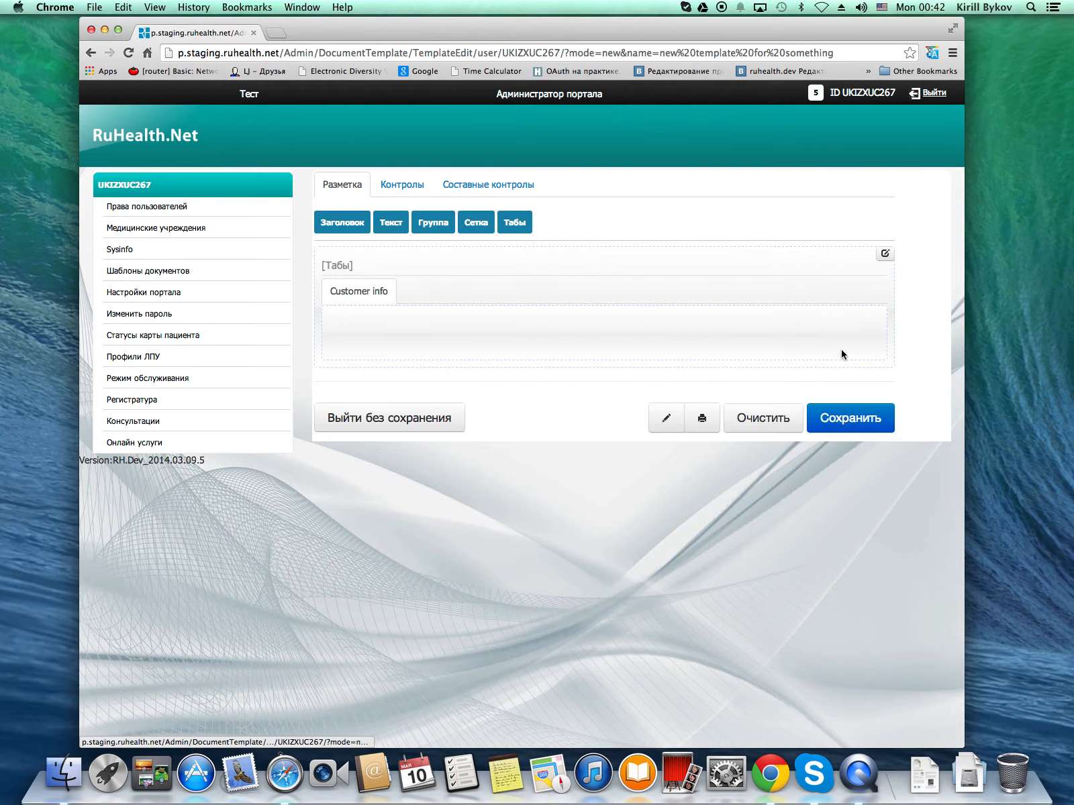
# - Add a second tab to the Табы block and name it "Food preference"
pyautogui.click(824, 268)
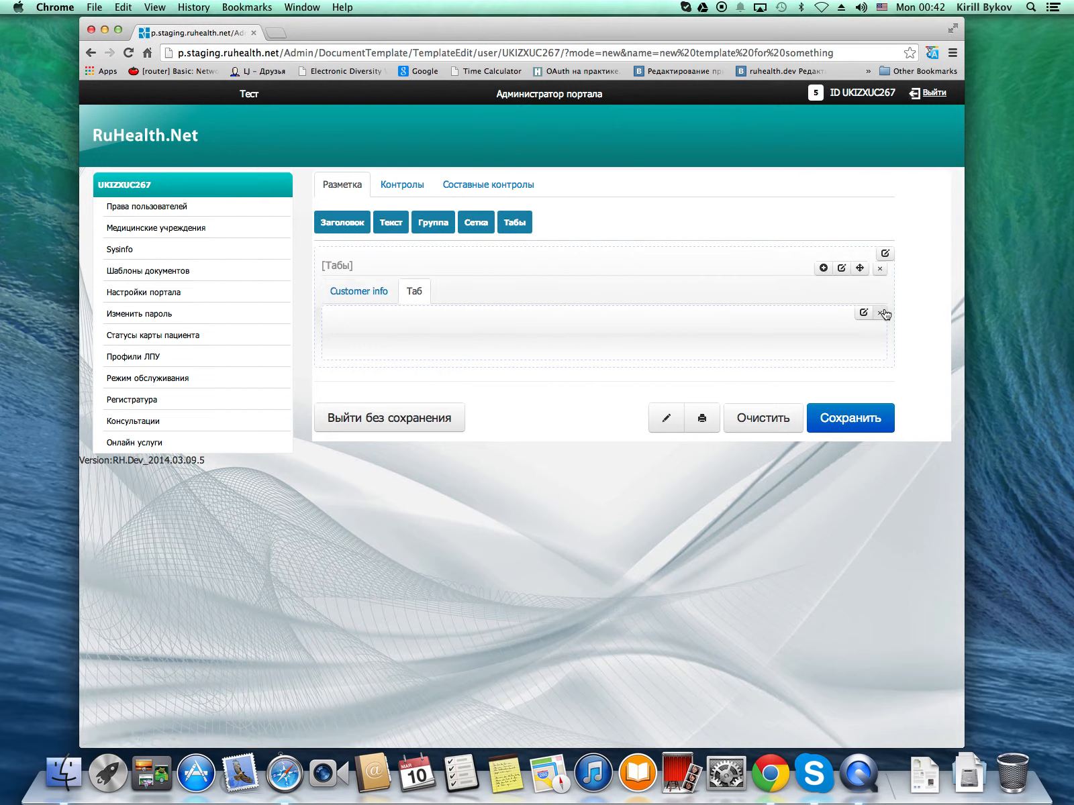
pyautogui.click(863, 313)
pyautogui.moveTo(734, 328); pyautogui.dragTo(535, 324)
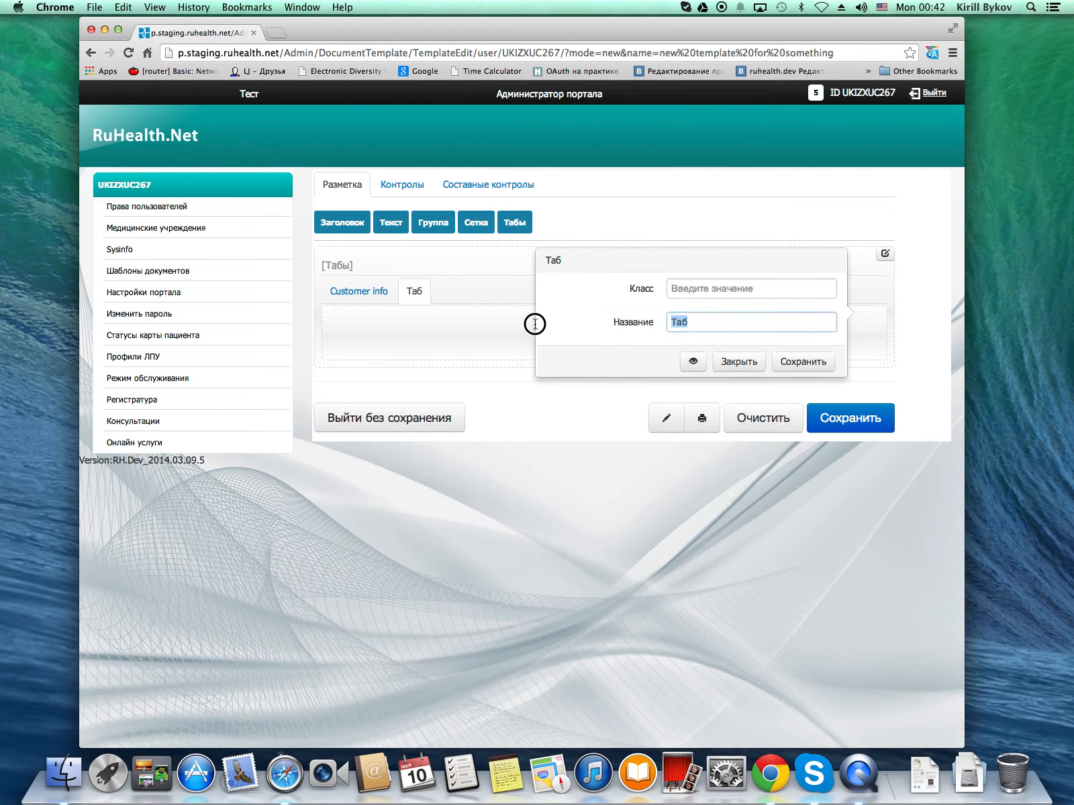
pyautogui.write('Food pref')
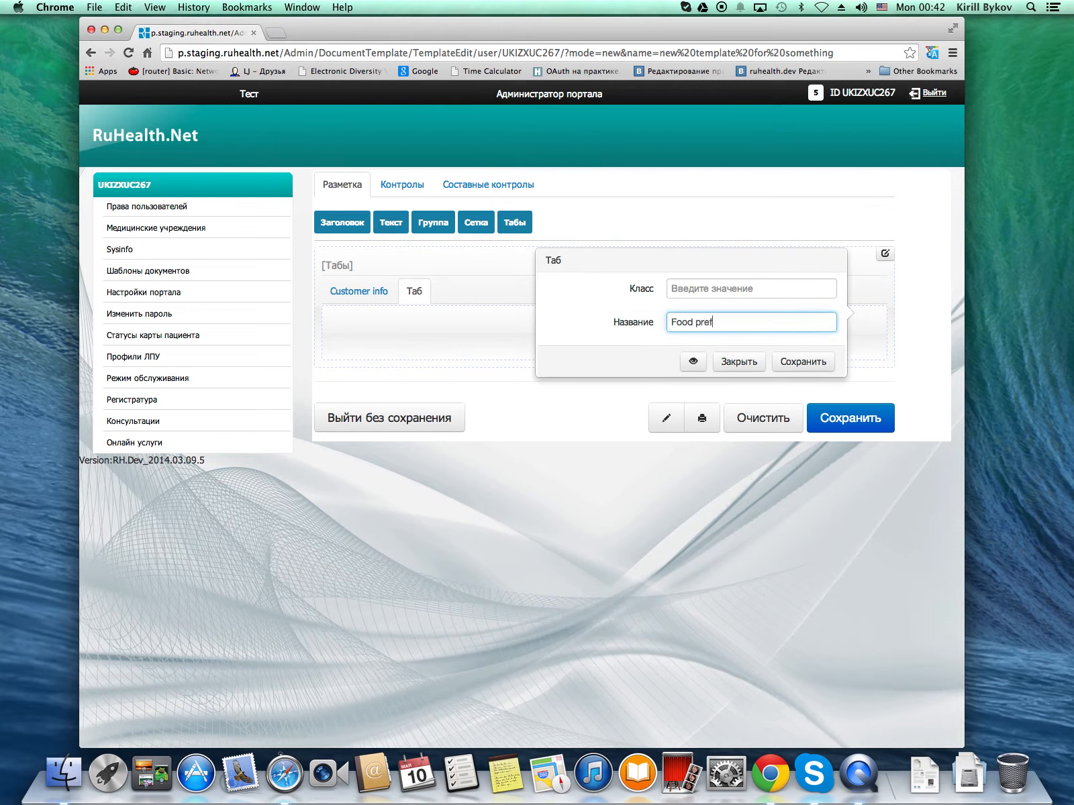
pyautogui.write('erence')
pyautogui.click(825, 368)
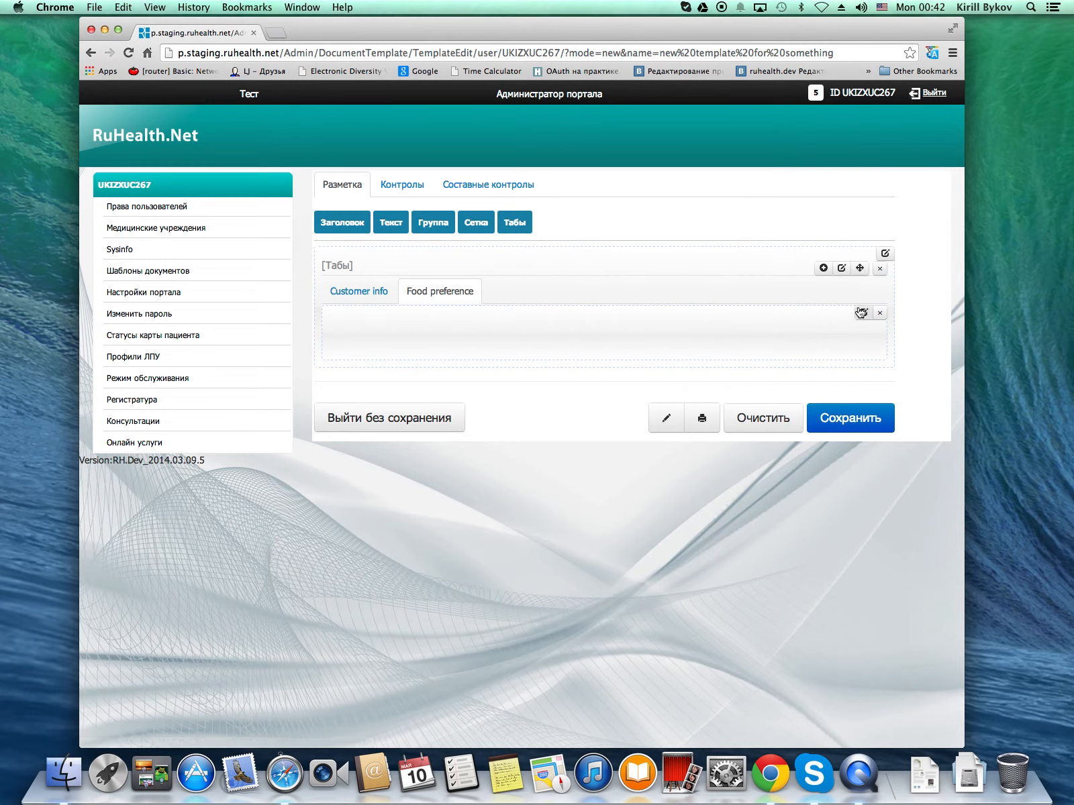
# - Add a third tab to the Табы block and name it "Job experience"
pyautogui.click(823, 268)
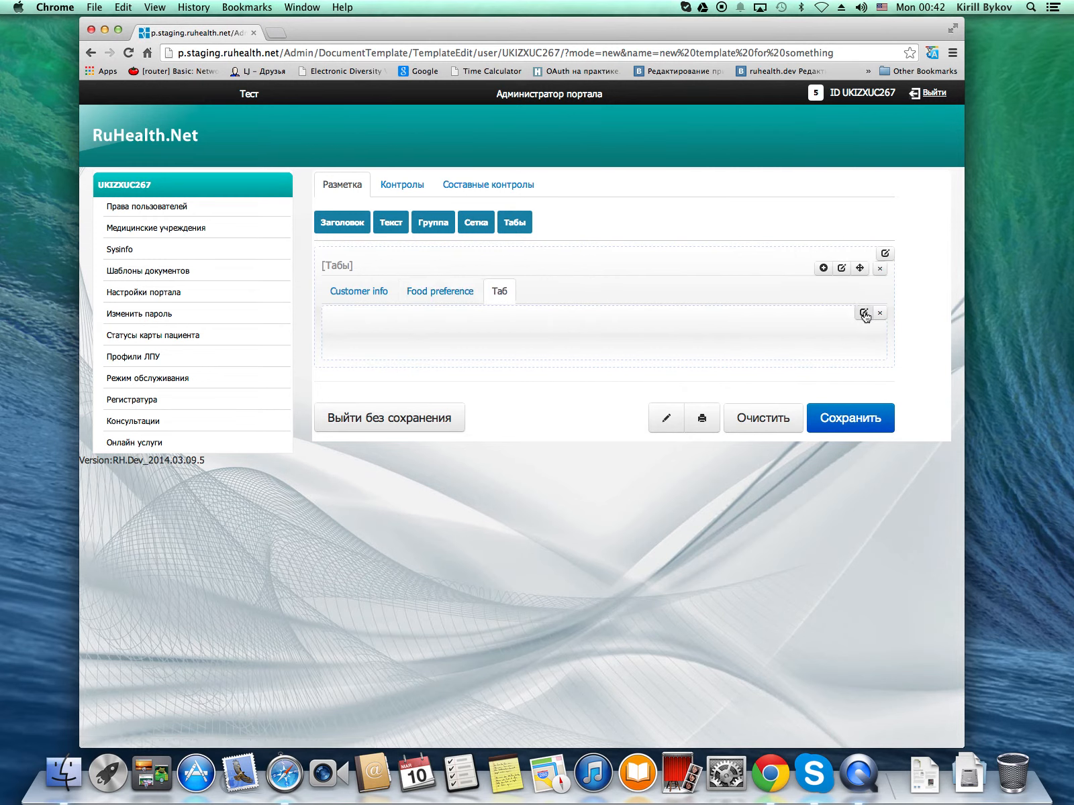
pyautogui.click(861, 313)
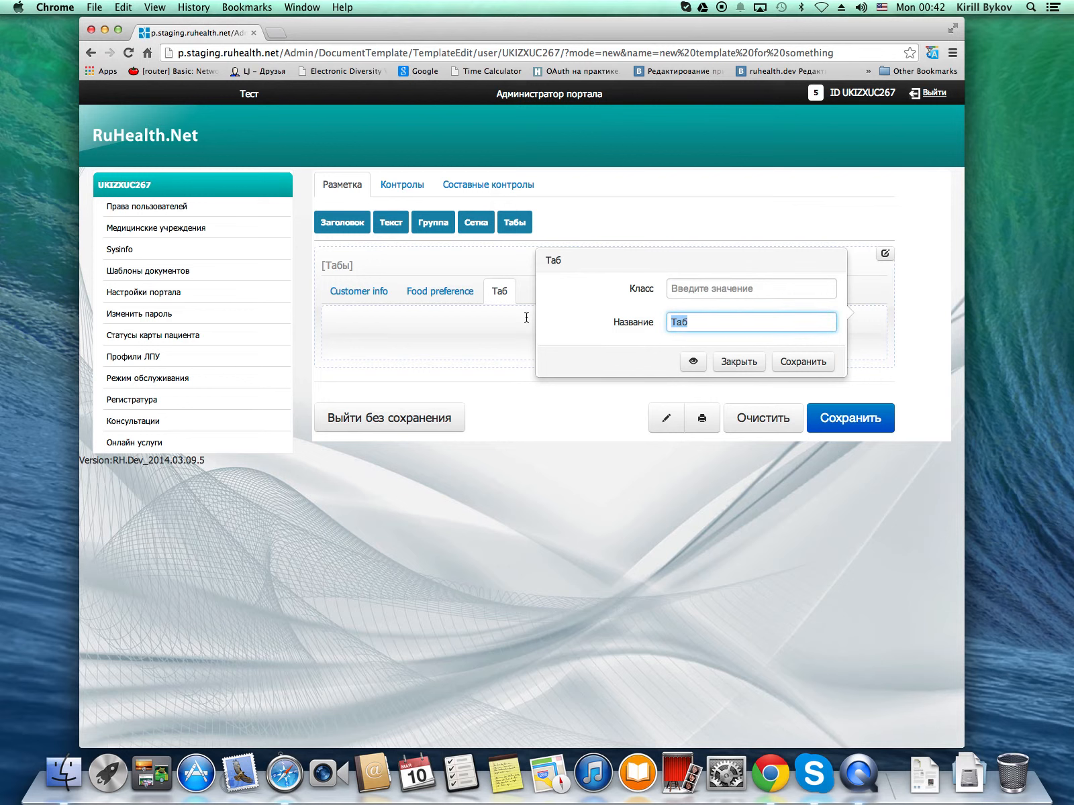
pyautogui.write('Job experience')
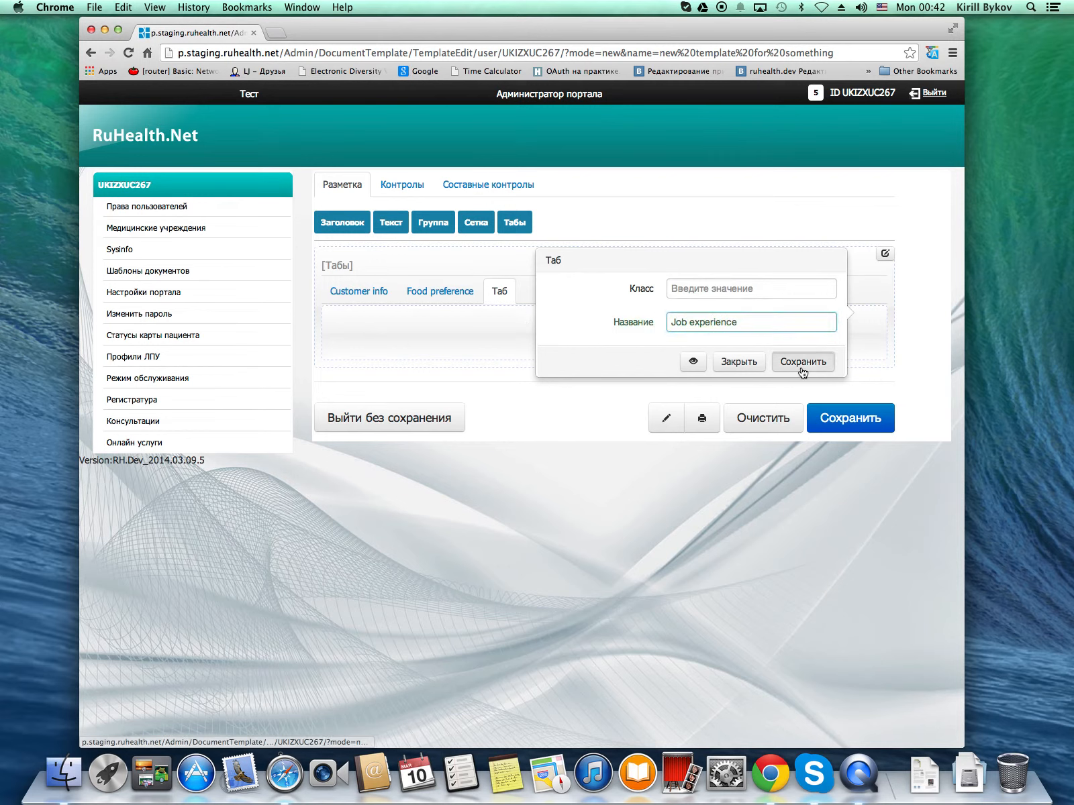
pyautogui.click(801, 363)
# - Fill the Customer info tab with three Текст controls, one Дата\Время control and one Флаг control, in that order
pyautogui.click(349, 291)
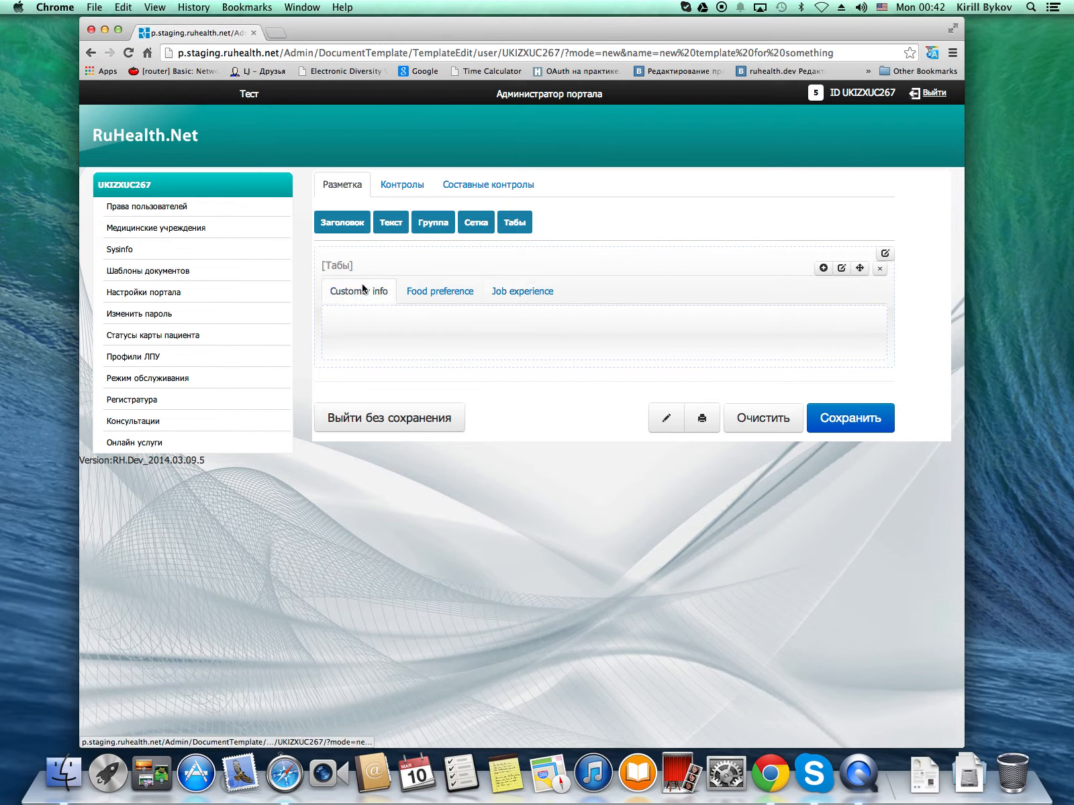
pyautogui.click(402, 188)
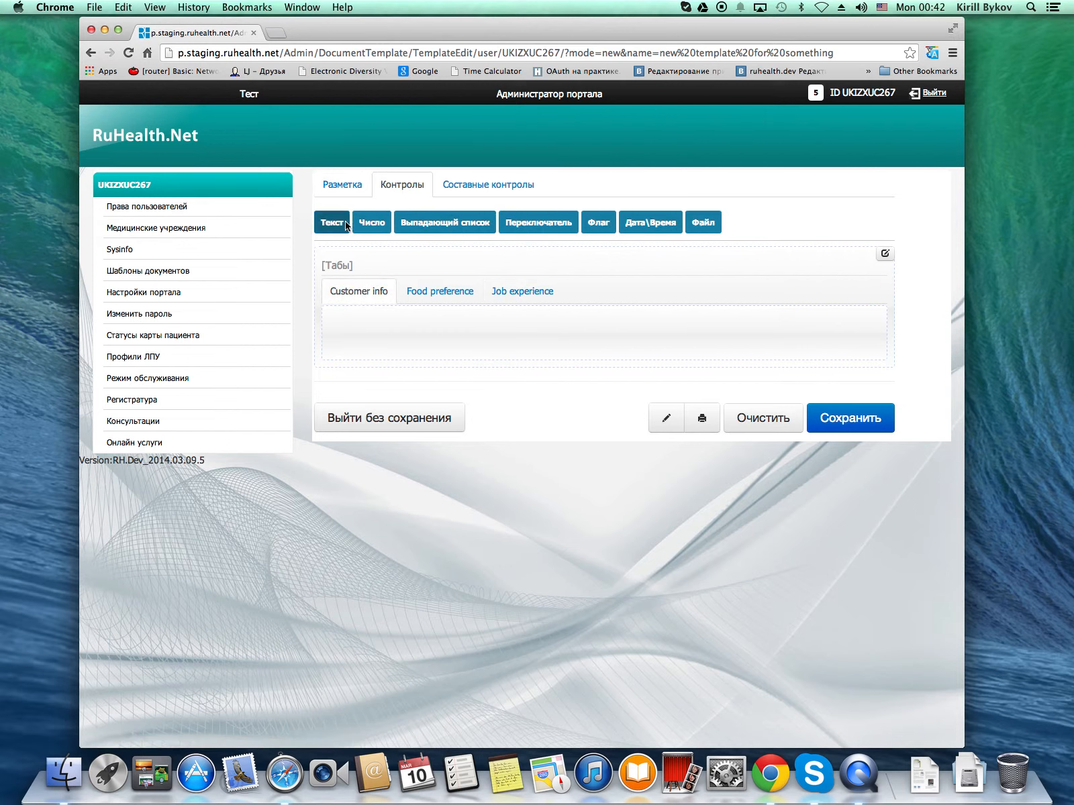
pyautogui.moveTo(336, 223); pyautogui.dragTo(363, 416)
pyautogui.moveTo(648, 223); pyautogui.dragTo(415, 507)
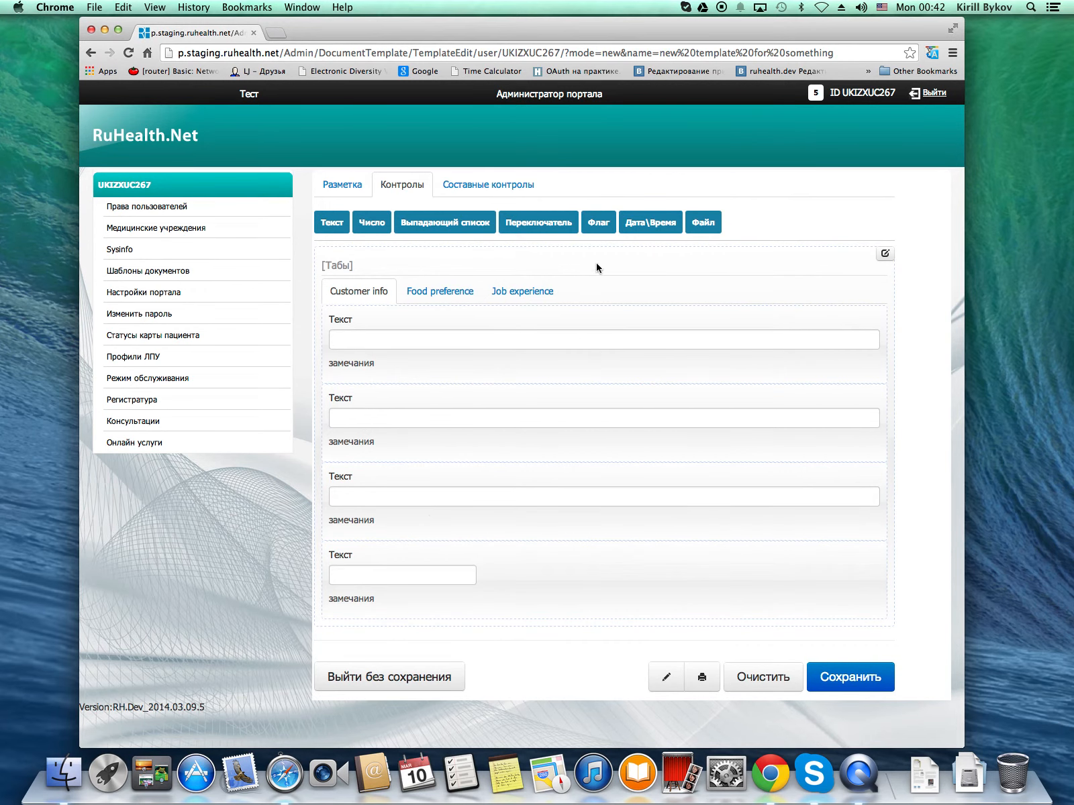
pyautogui.moveTo(608, 235); pyautogui.dragTo(379, 621)
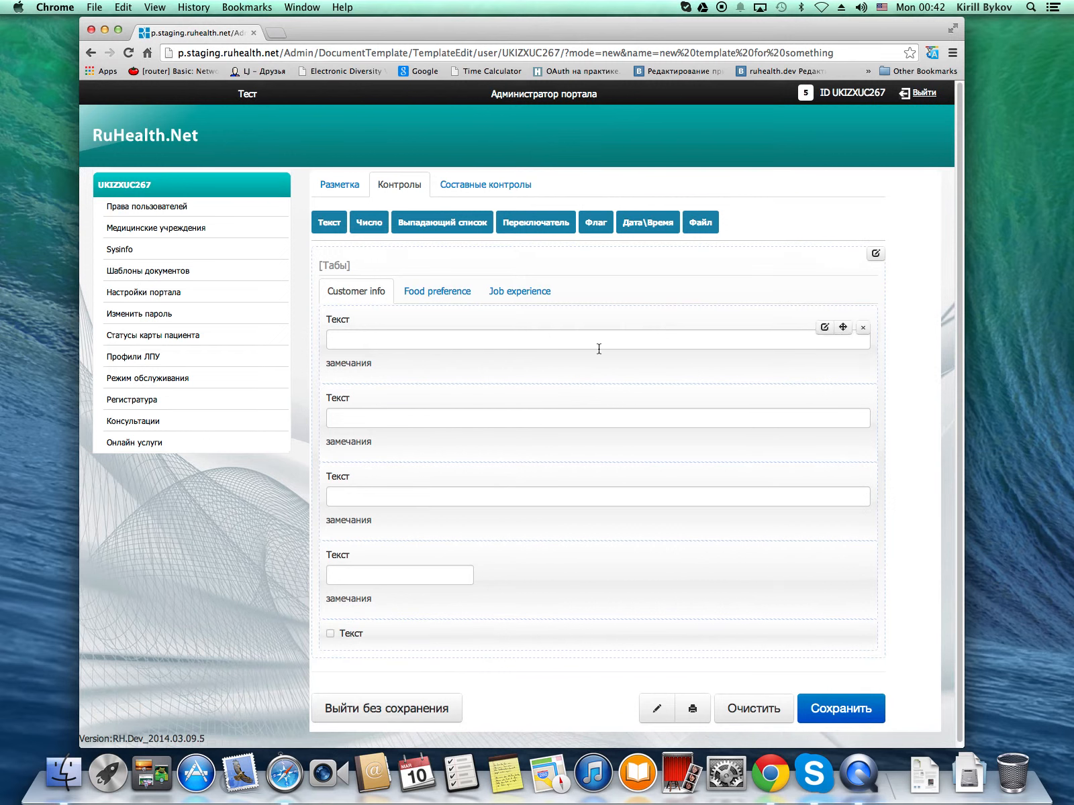
# - Name the first text control on the Customer info tab "First name" and clear its note text
pyautogui.click(825, 329)
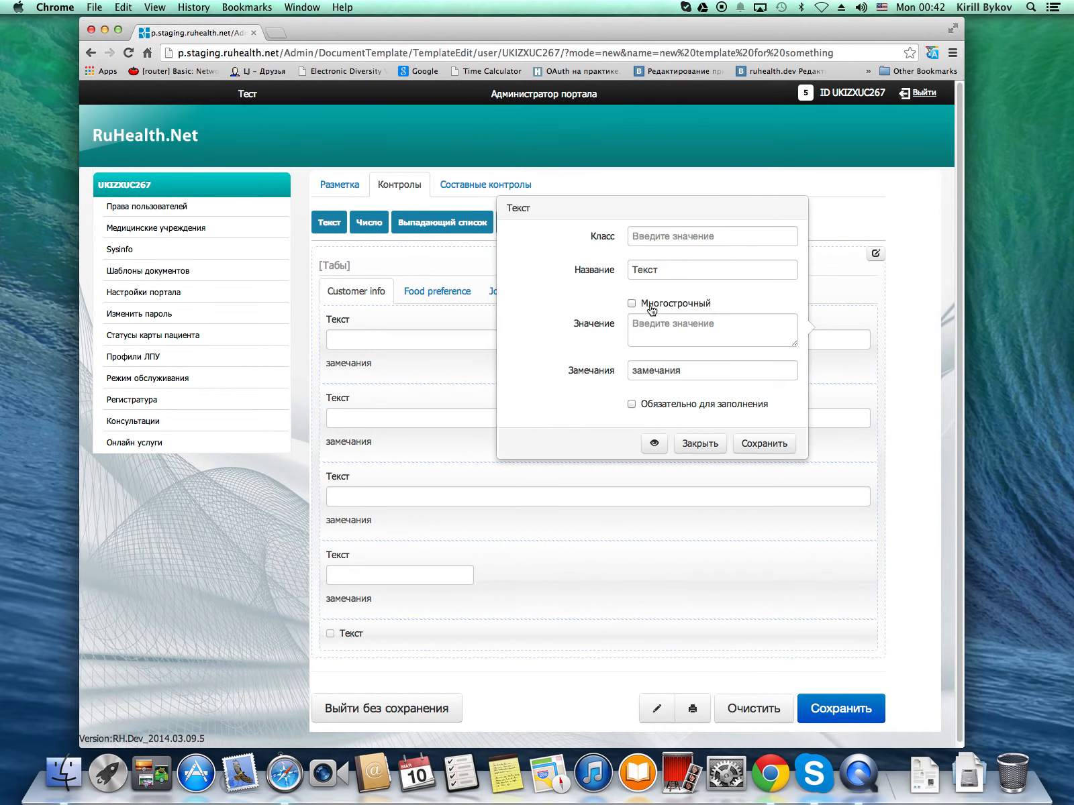
pyautogui.moveTo(678, 274); pyautogui.dragTo(550, 275)
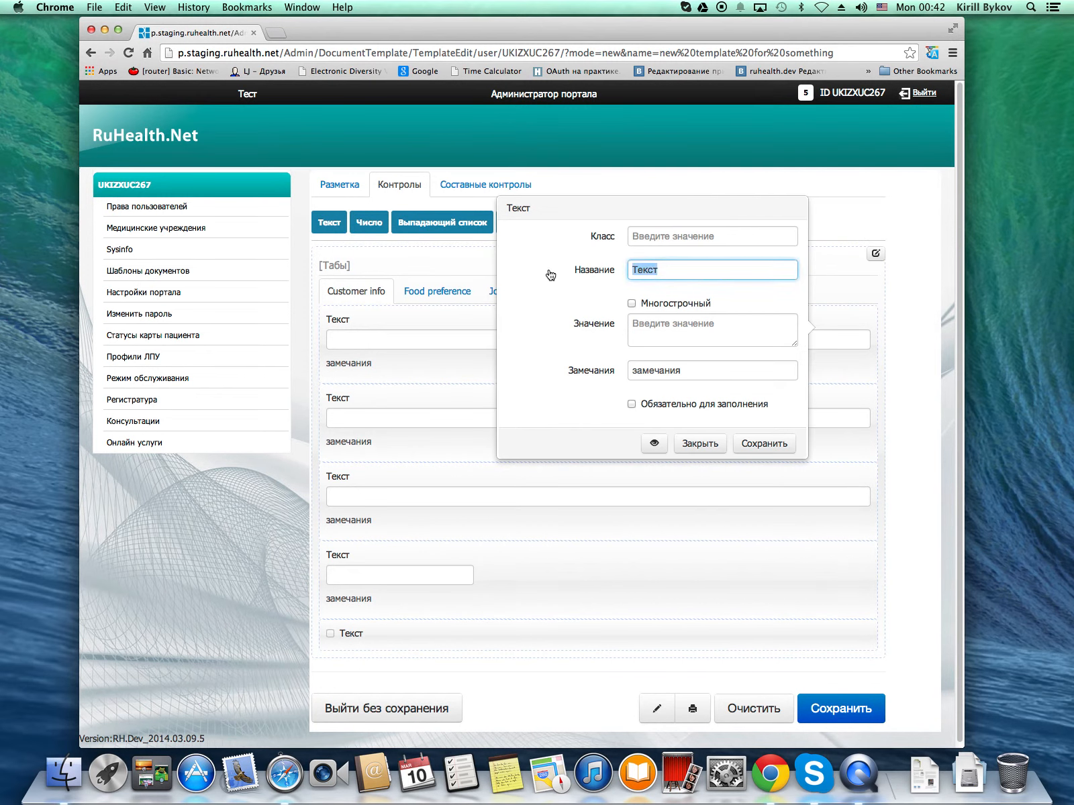
pyautogui.write('First name')
pyautogui.press('Tab')
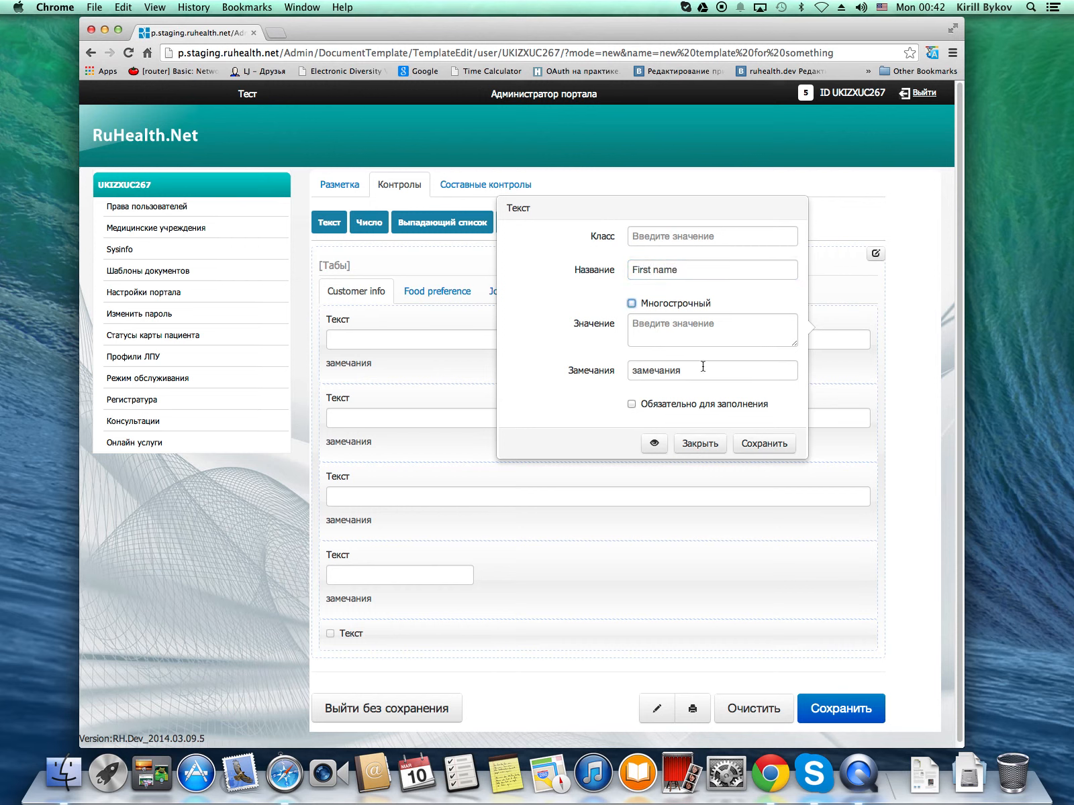
pyautogui.moveTo(703, 365); pyautogui.dragTo(566, 372)
pyautogui.press('BackSpace')
pyautogui.click(769, 445)
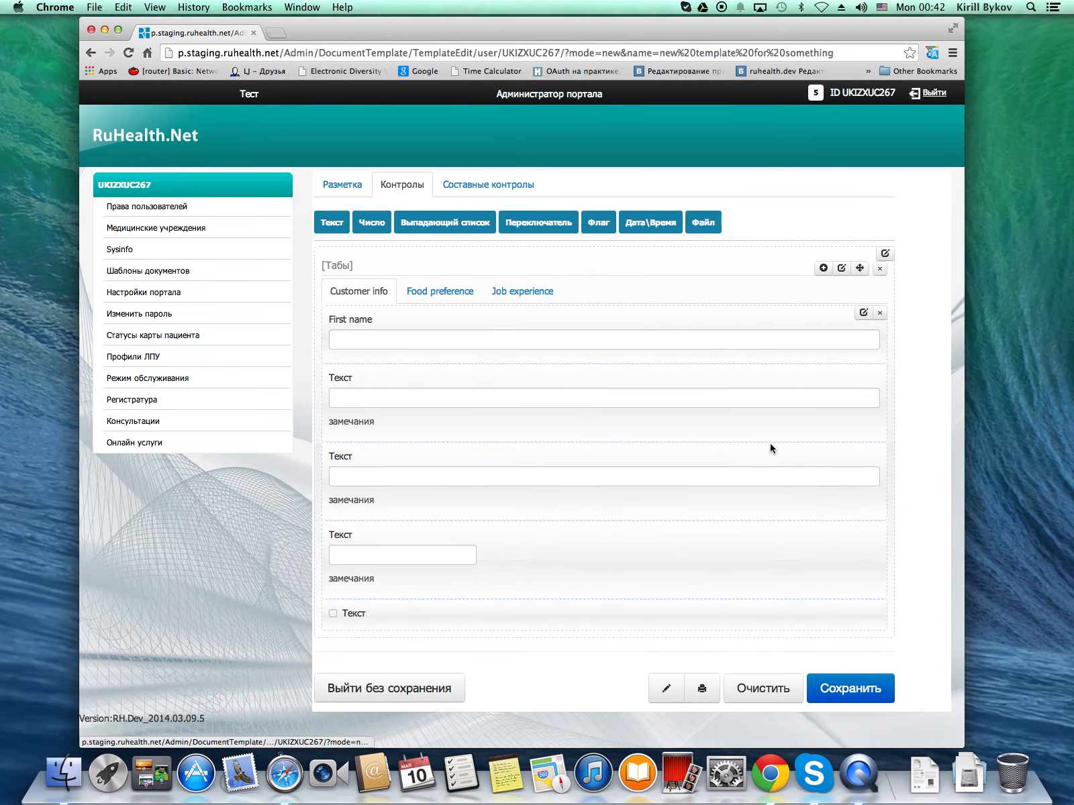
# - Name the second text control "Middle name" and remove its note text
pyautogui.click(836, 386)
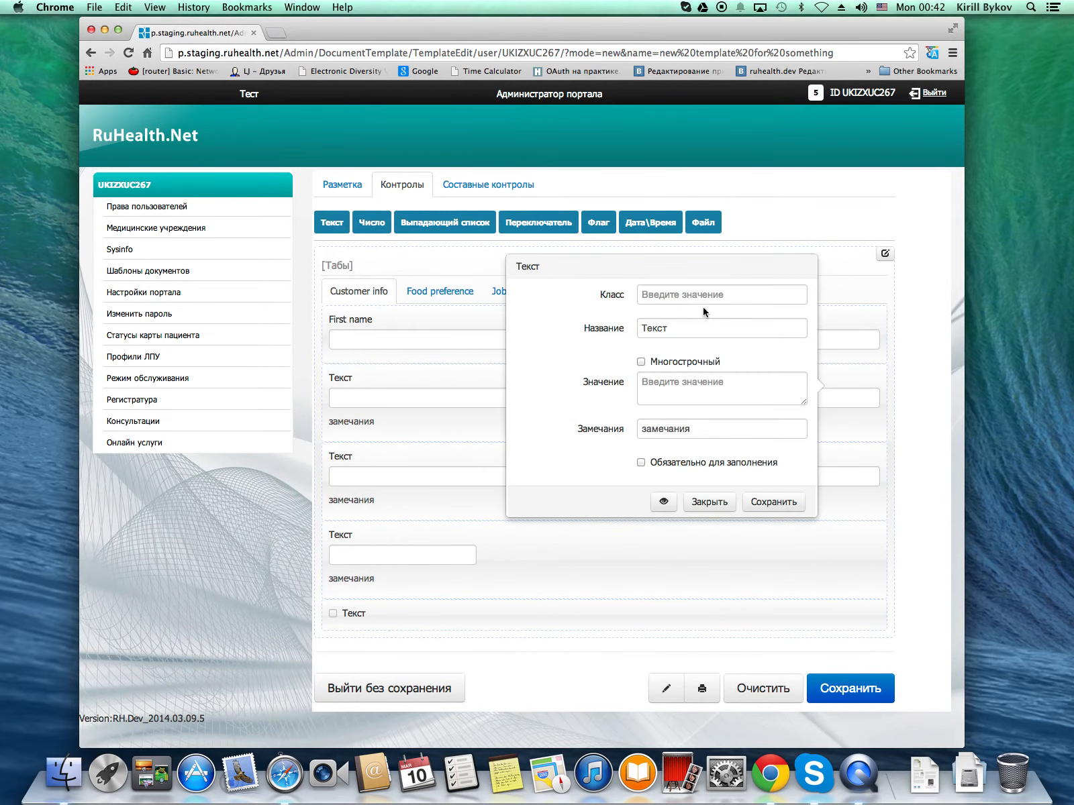
pyautogui.doubleClick(693, 326)
pyautogui.write('M')
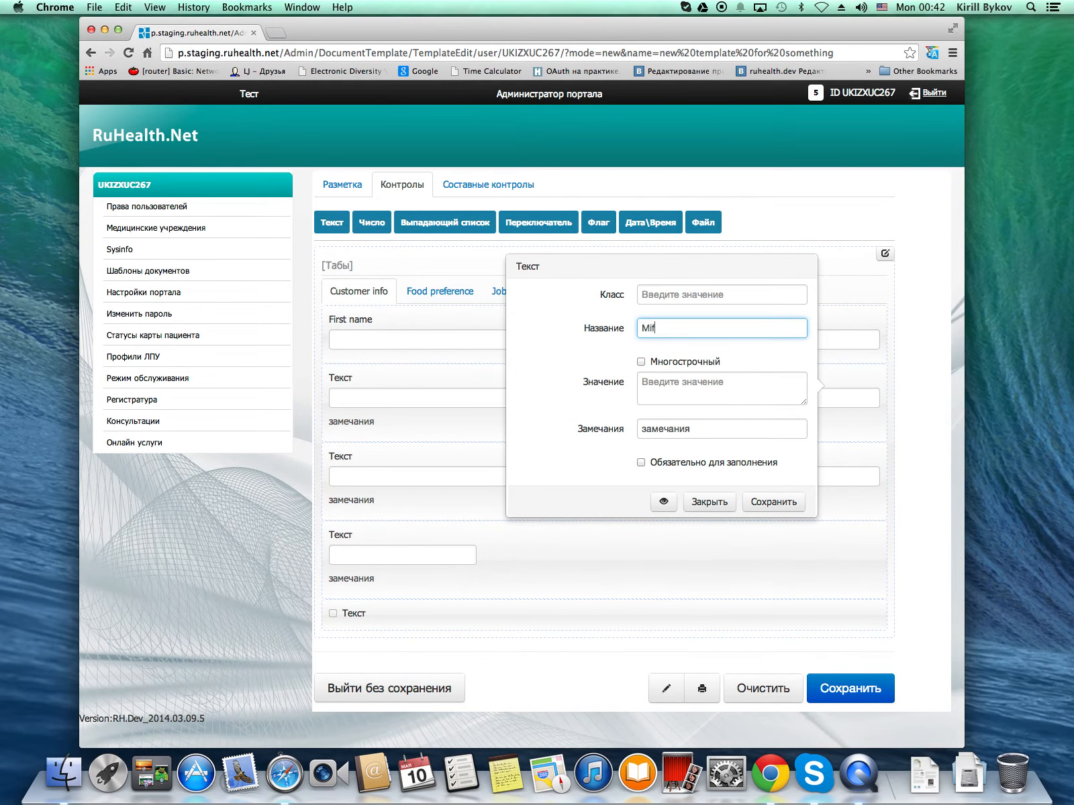
pyautogui.write('iddle name')
pyautogui.moveTo(704, 435); pyautogui.dragTo(537, 422)
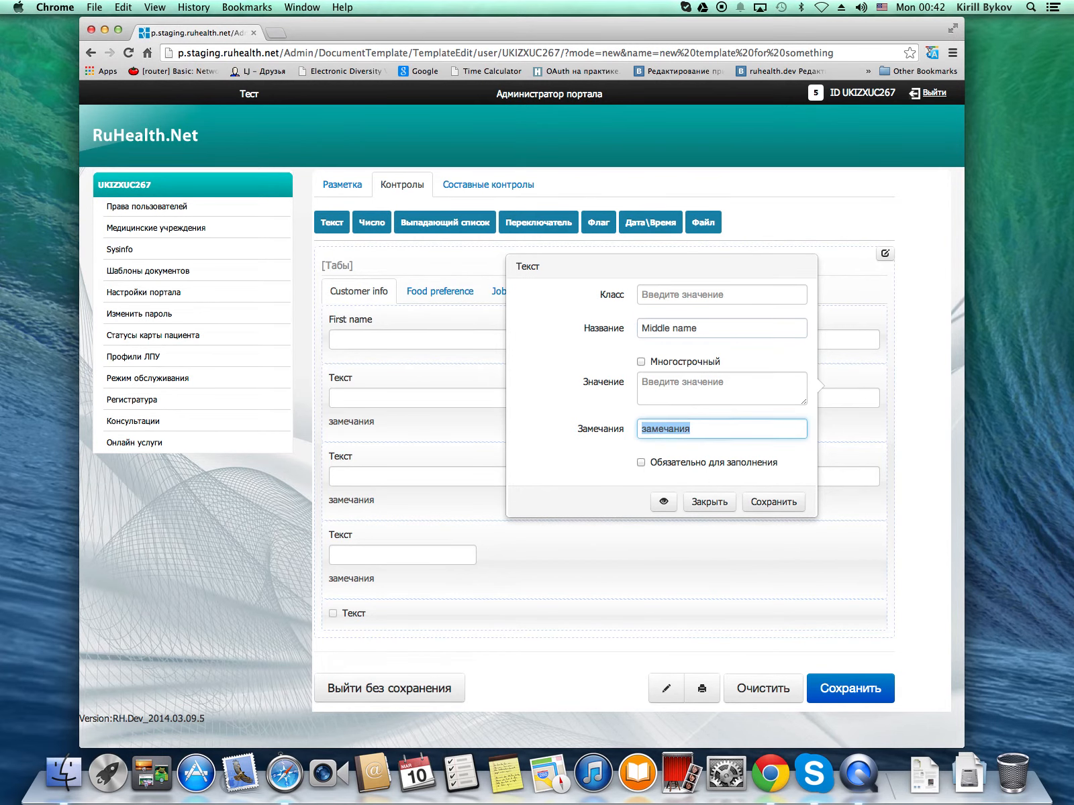
pyautogui.press('BackSpace')
pyautogui.click(768, 503)
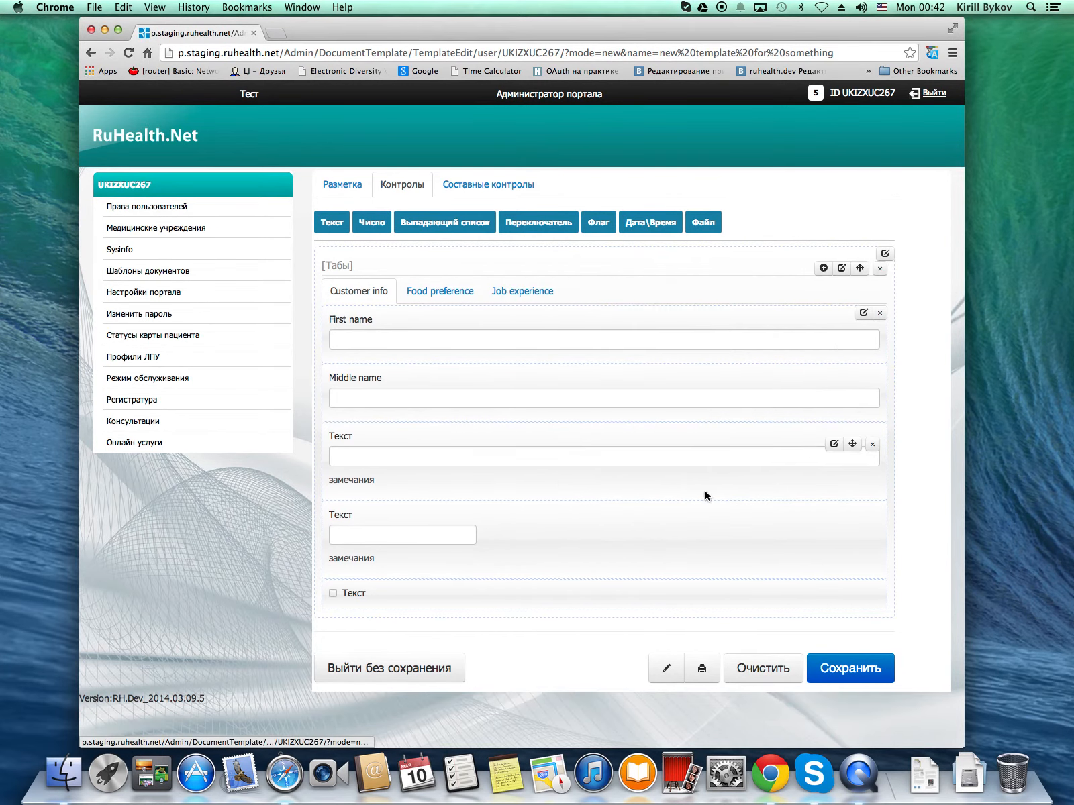
# - Name the third text control "Last name" and remove its note text
pyautogui.click(834, 444)
pyautogui.doubleClick(737, 393)
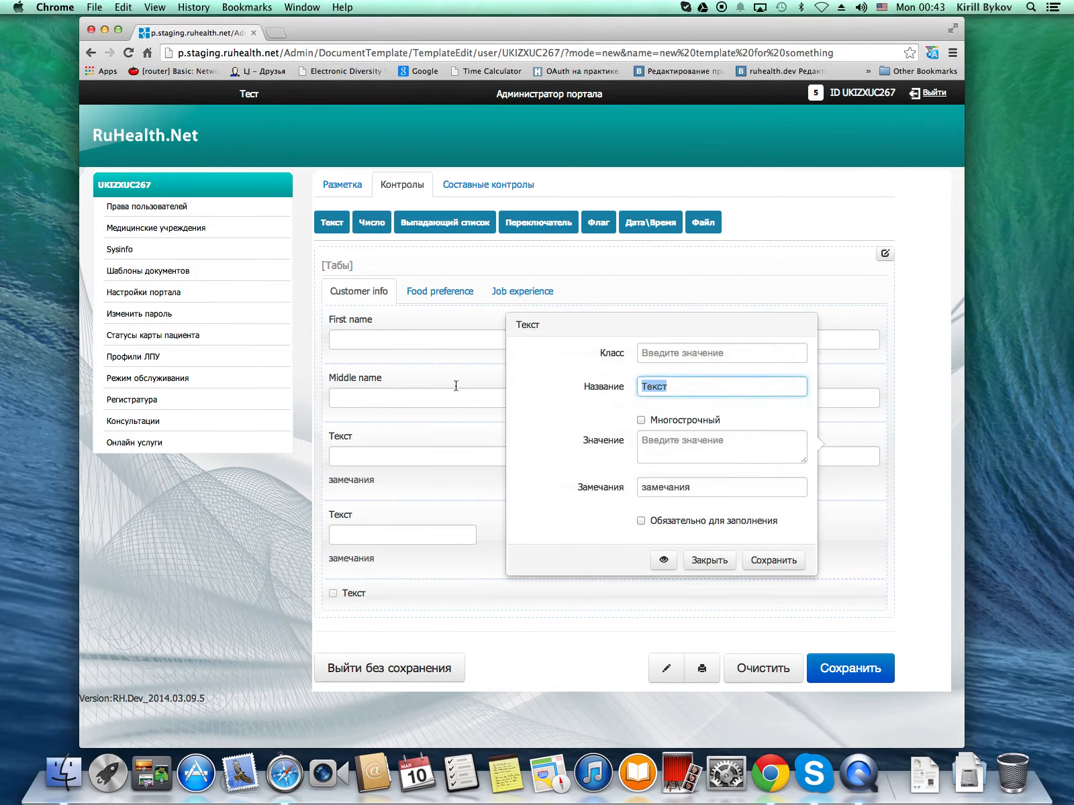
pyautogui.write('Last name')
pyautogui.doubleClick(649, 489)
pyautogui.press('BackSpace')
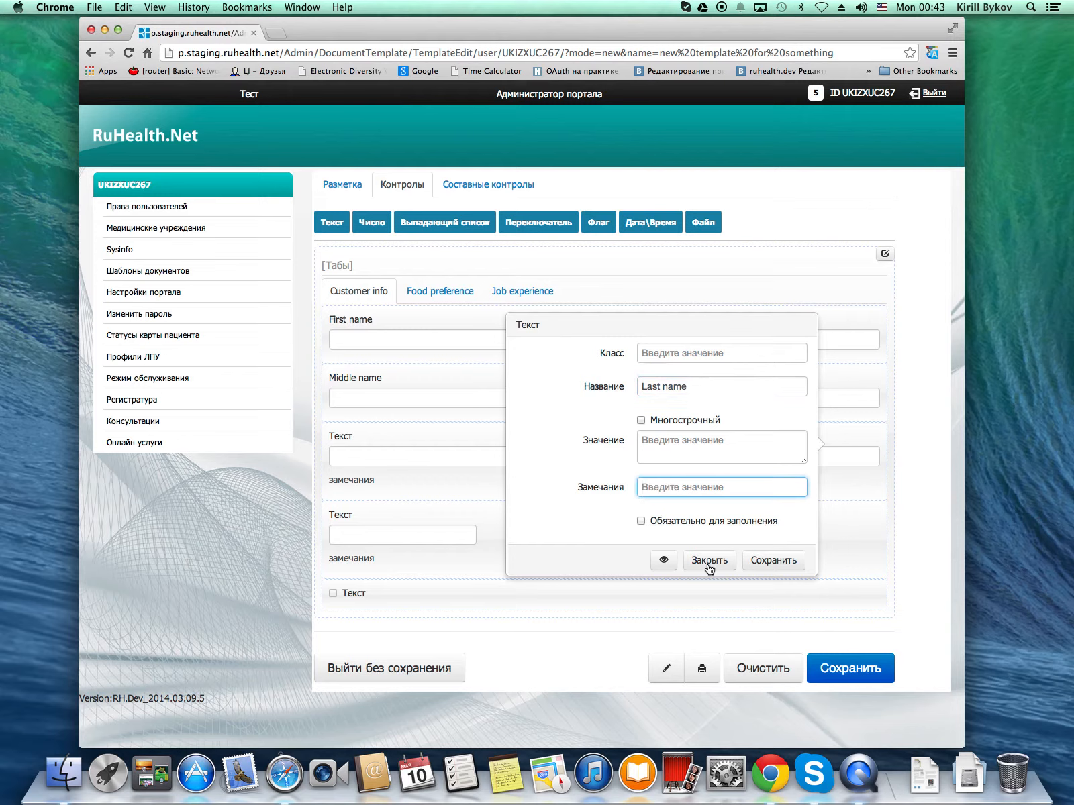
pyautogui.click(769, 561)
# - Name the date control "Date of birth", clear its note text and make it mandatory to fill in
pyautogui.moveTo(490, 519)
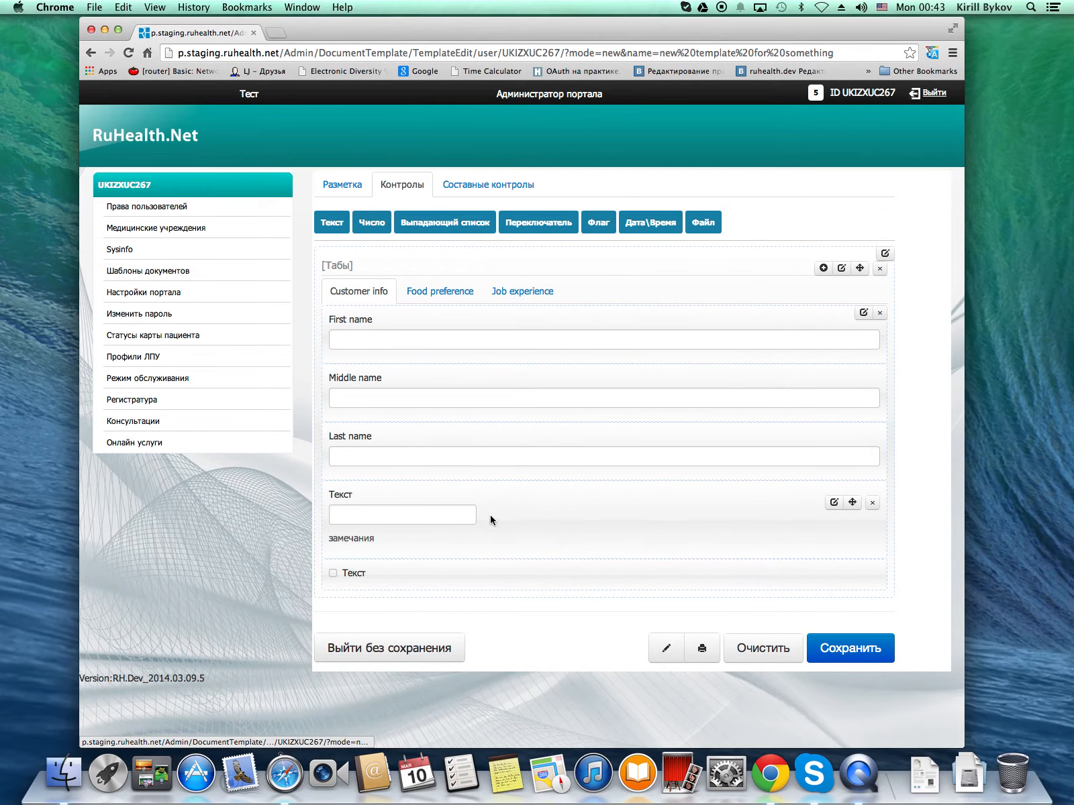
pyautogui.click(836, 502)
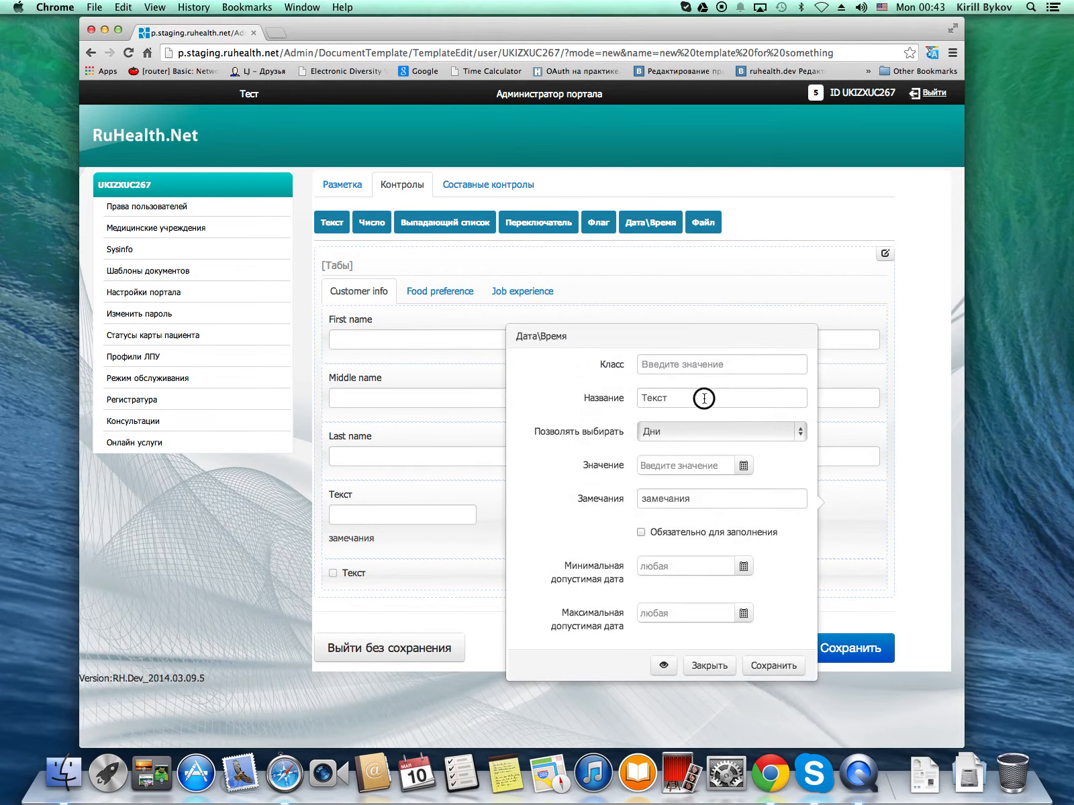
pyautogui.click(589, 396)
pyautogui.write('Date of birth')
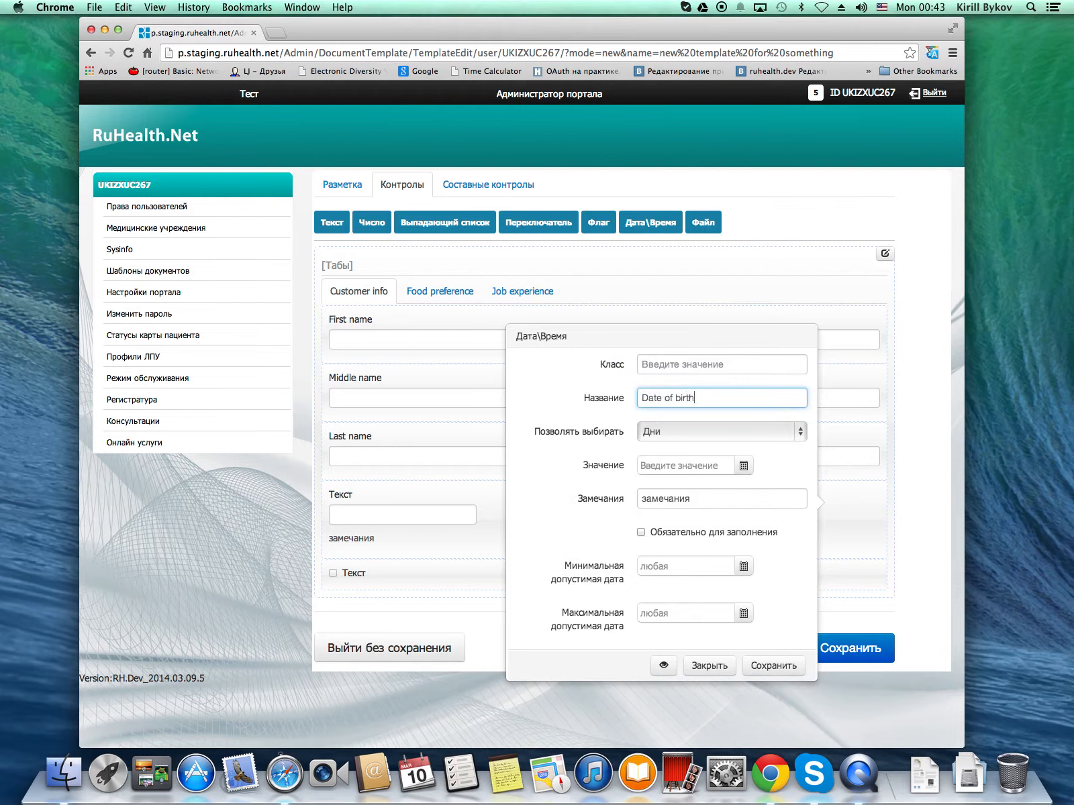
pyautogui.click(545, 497)
pyautogui.press('BackSpace')
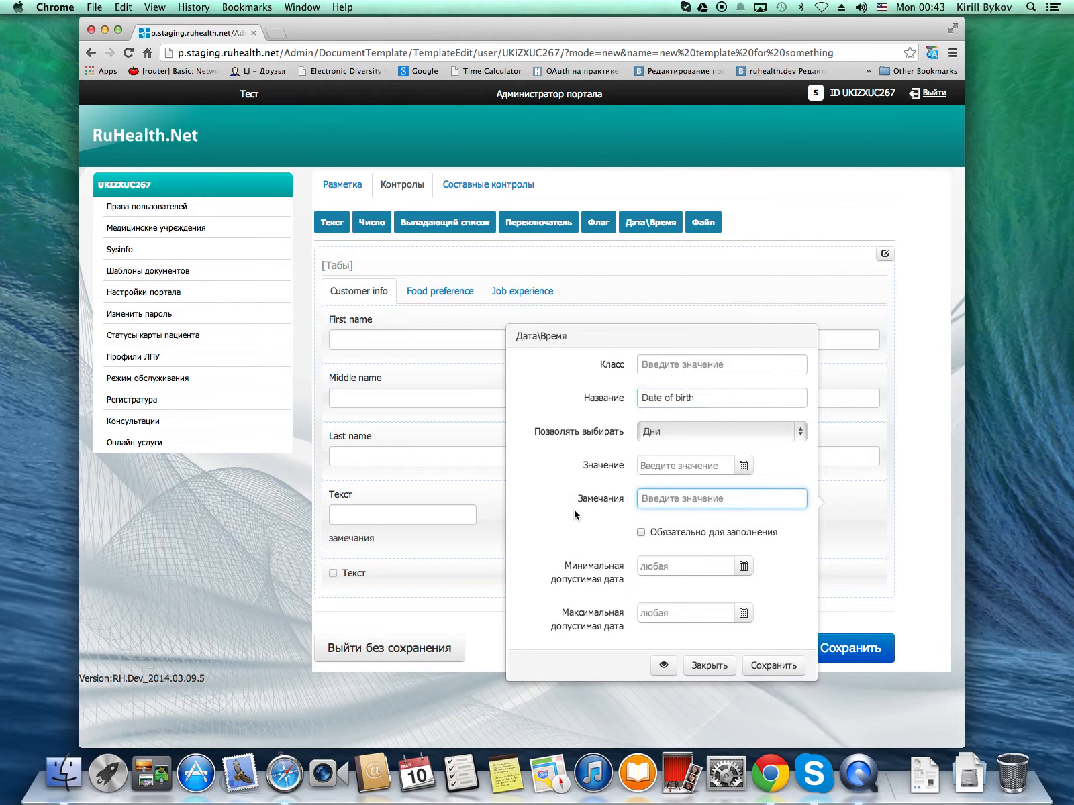
pyautogui.click(641, 533)
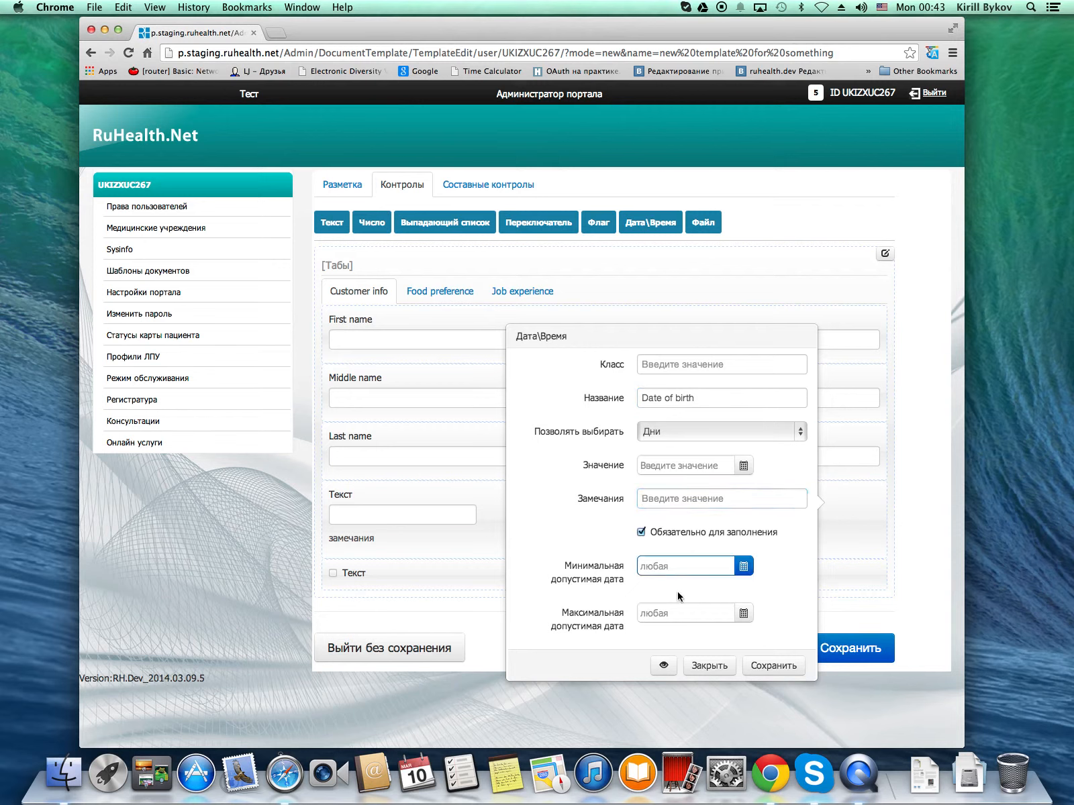
pyautogui.click(773, 667)
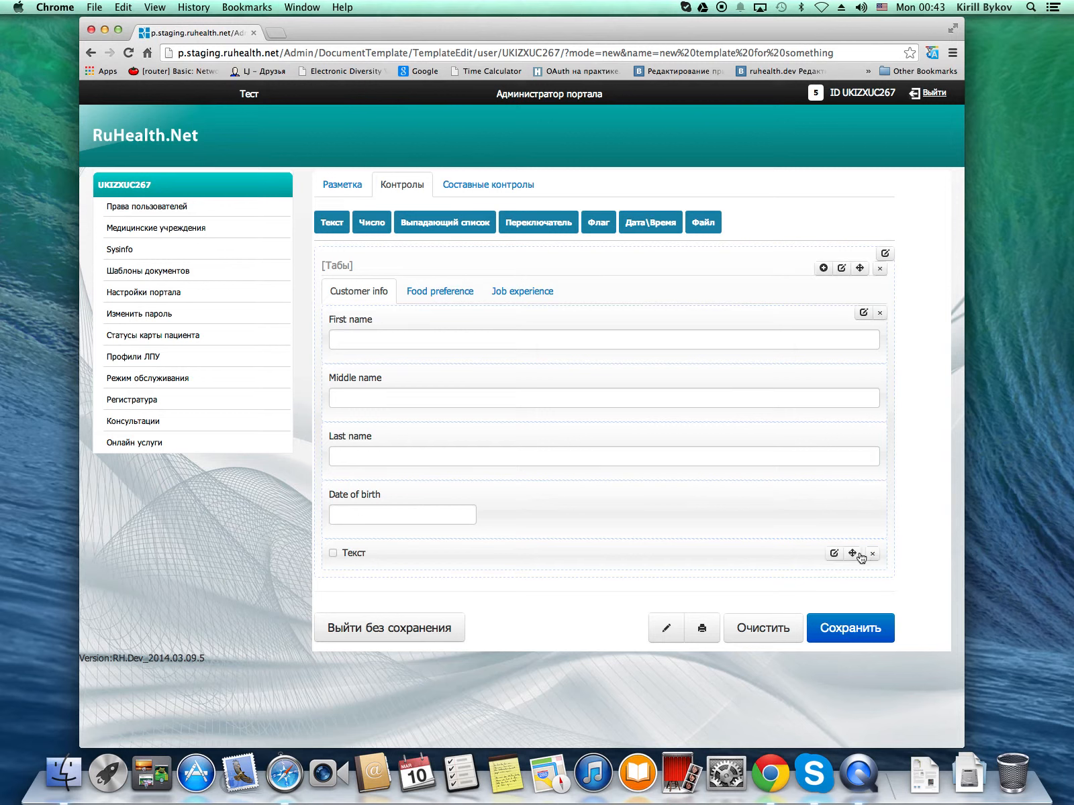
# - Name the flag control below Date of birth "Extra checkbox"
pyautogui.click(834, 554)
pyautogui.click(607, 529)
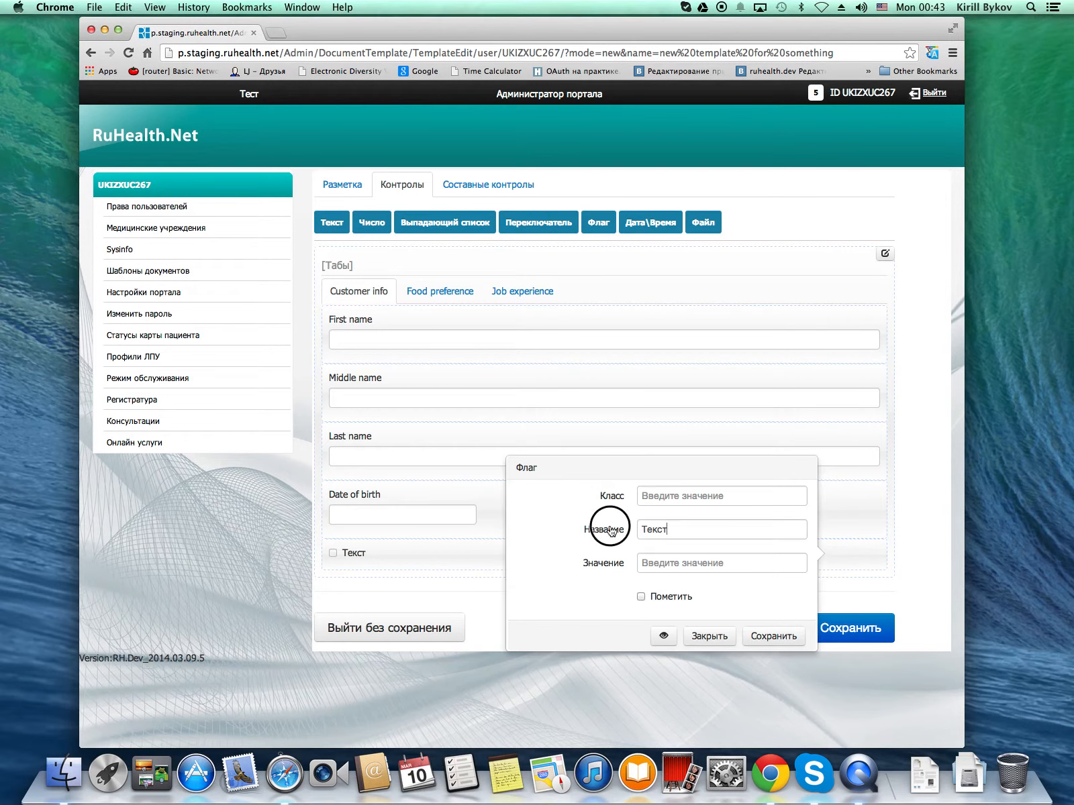
pyautogui.write('Ext')
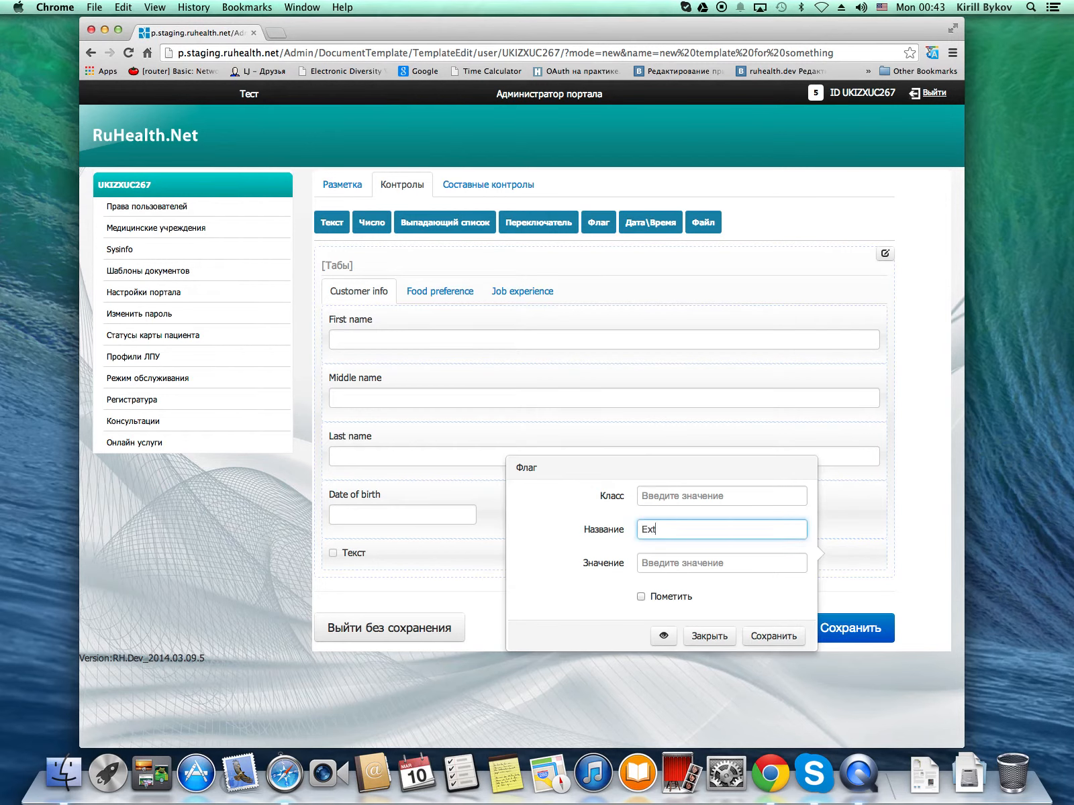
pyautogui.write('ra checkbox')
pyautogui.click(772, 634)
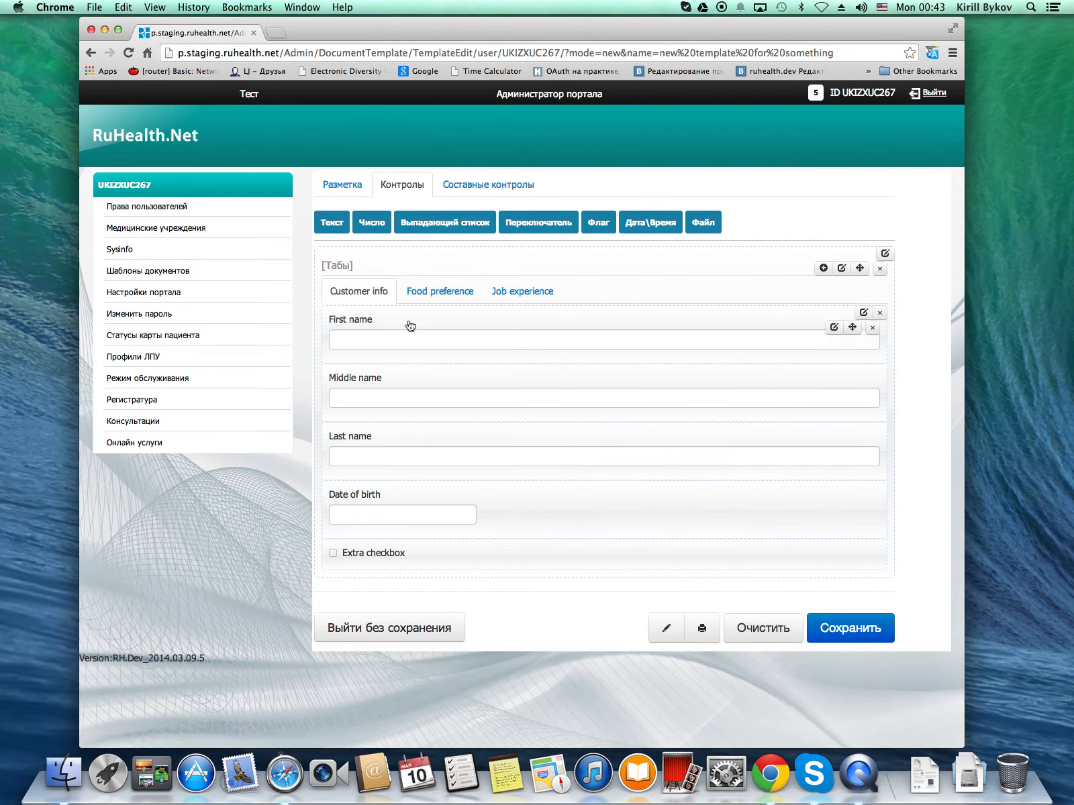
# - Place a choice control (Выбор) in the empty area of the Food preference tab
pyautogui.click(426, 292)
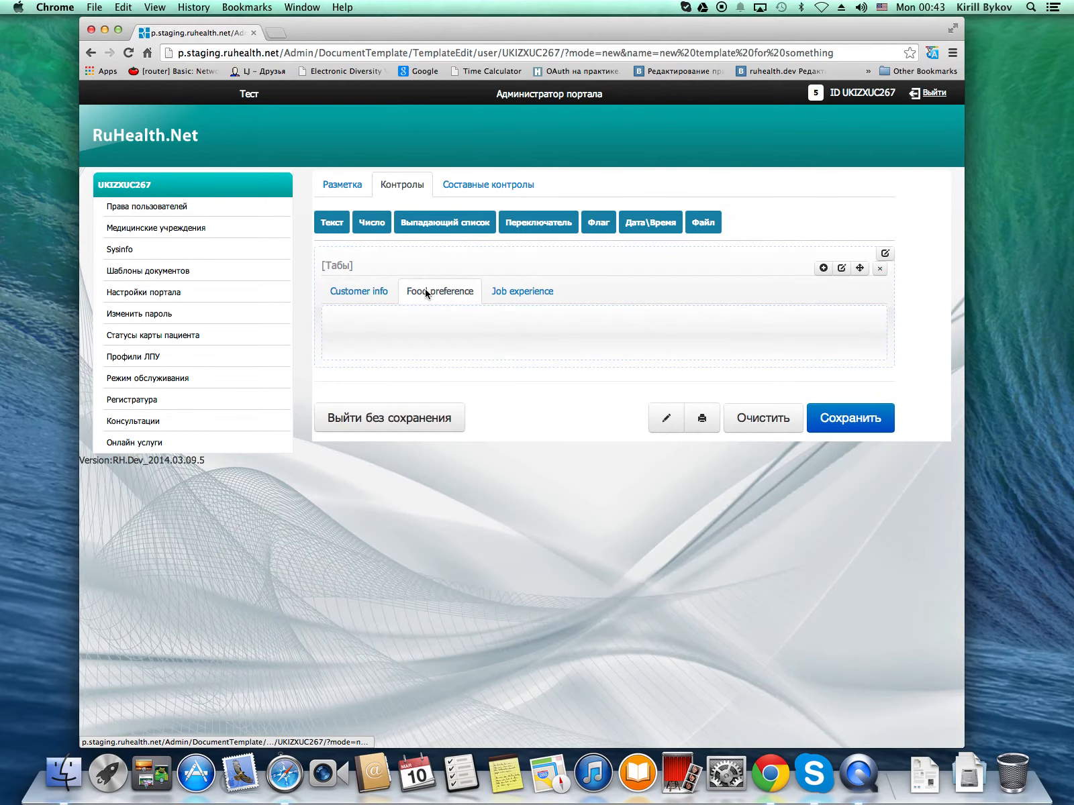
pyautogui.click(478, 185)
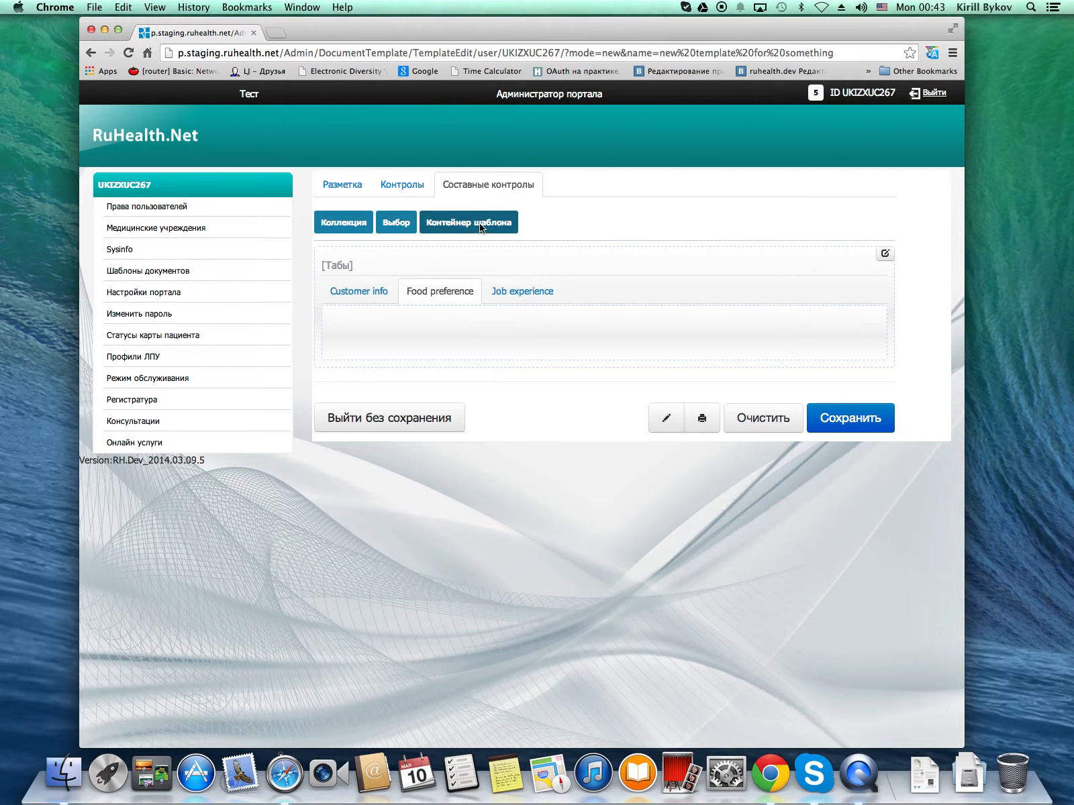
pyautogui.moveTo(392, 225); pyautogui.dragTo(361, 347)
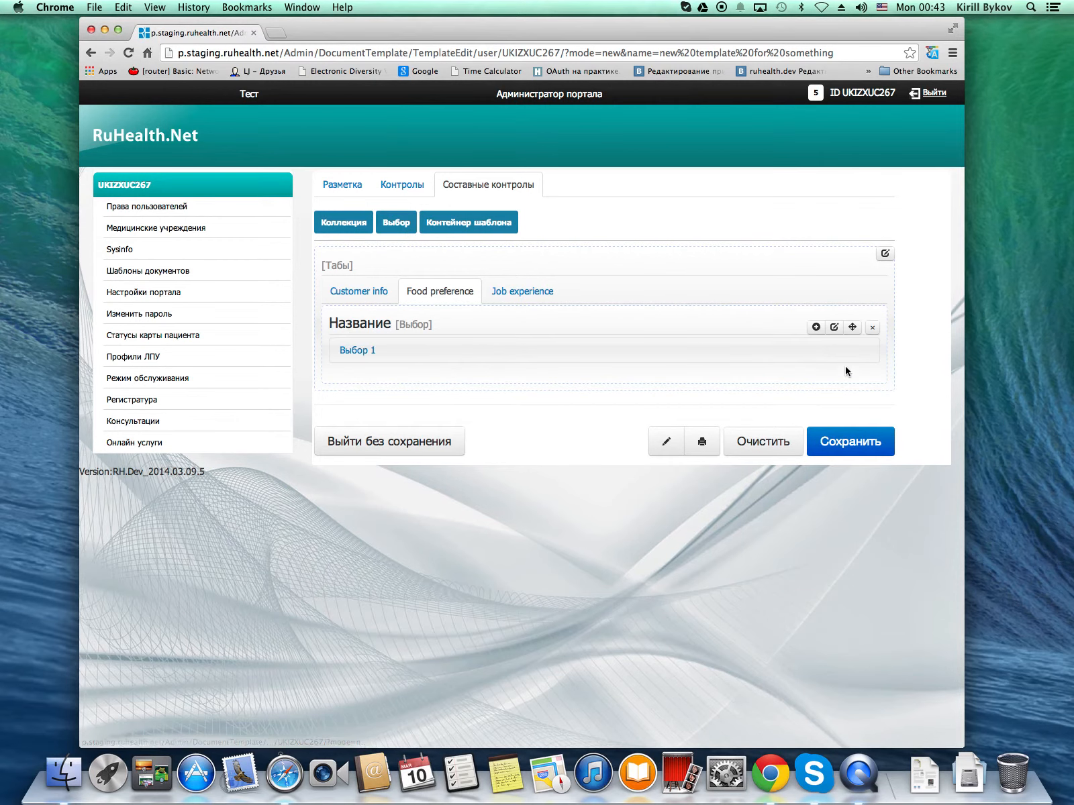
# - Name the choice control "Please choose your food preference" and save its settings
pyautogui.click(834, 327)
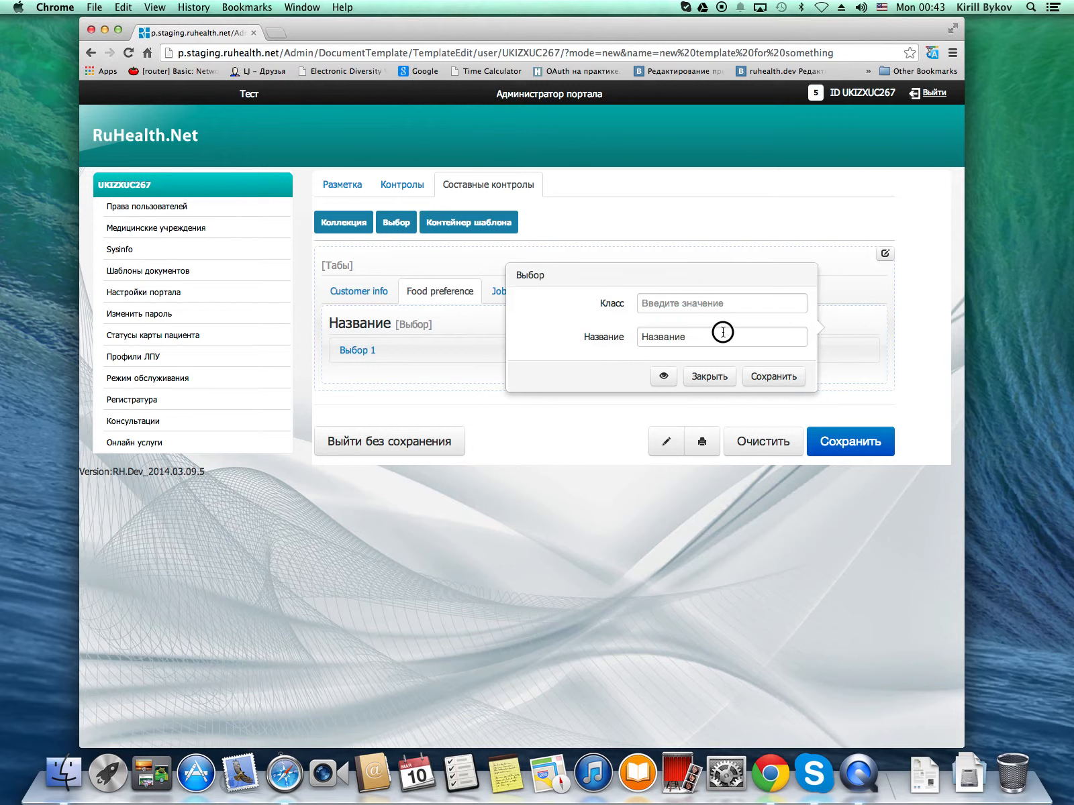
pyautogui.moveTo(732, 337); pyautogui.dragTo(522, 316)
pyautogui.write('Please')
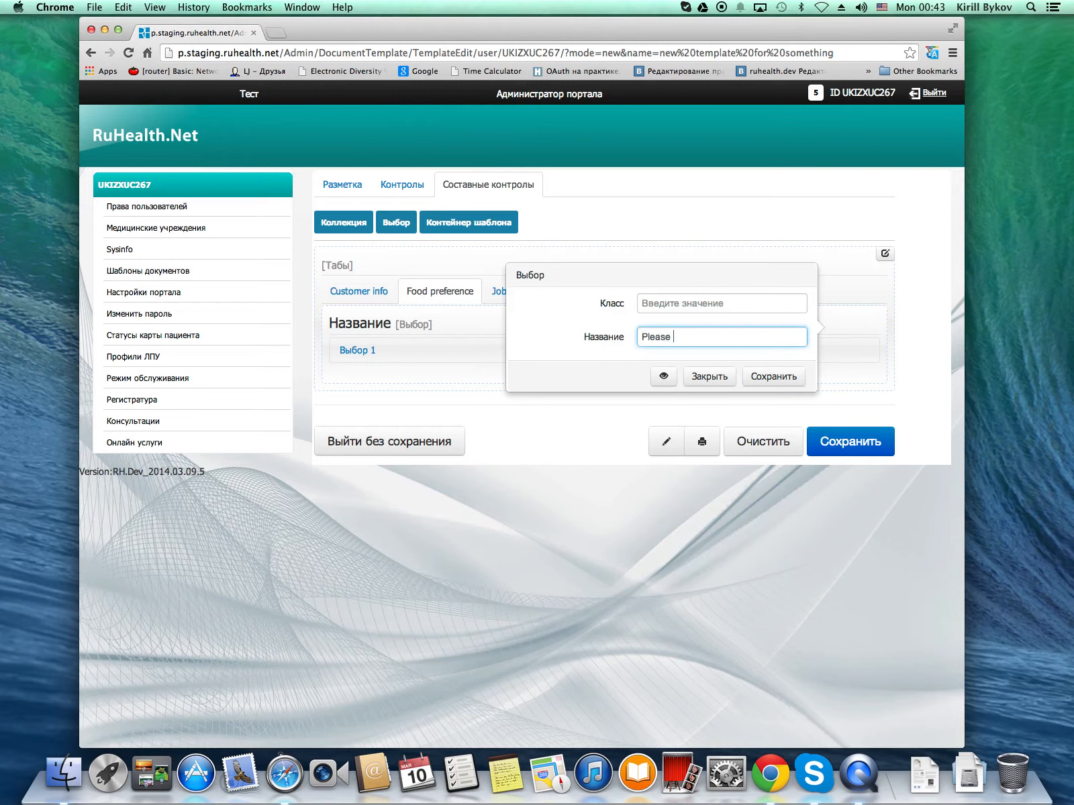
pyautogui.write(' choose your food preference')
pyautogui.click(767, 377)
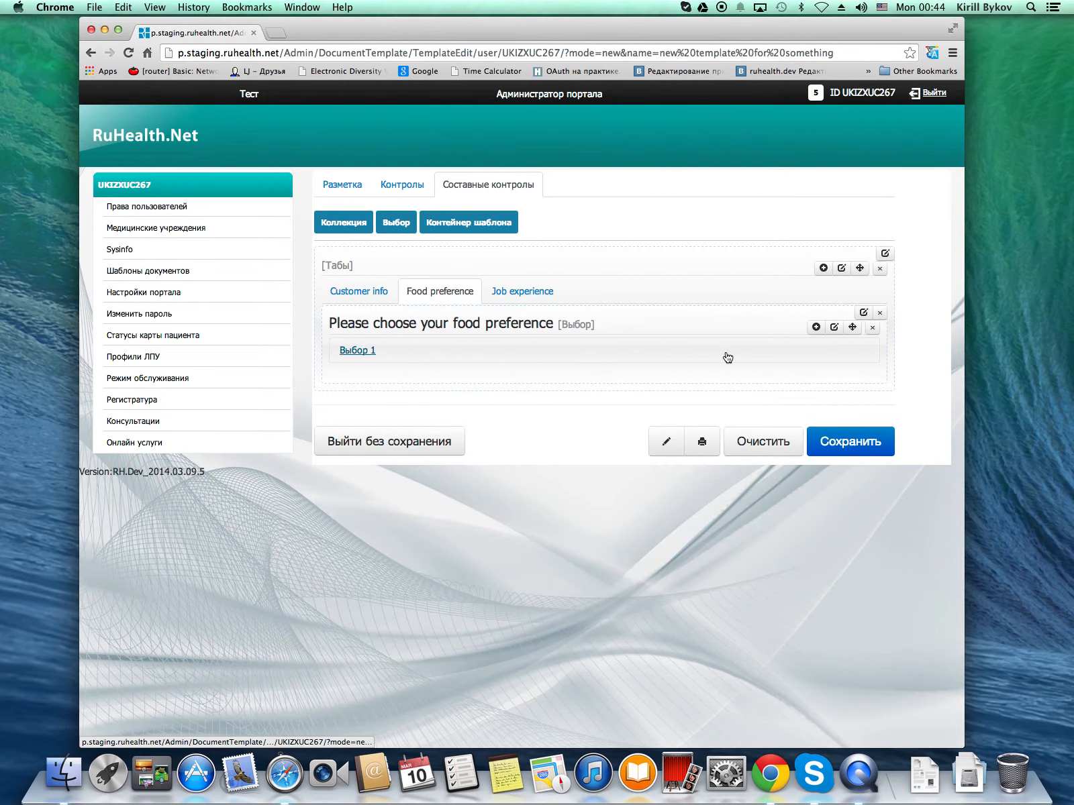
pyautogui.click(834, 327)
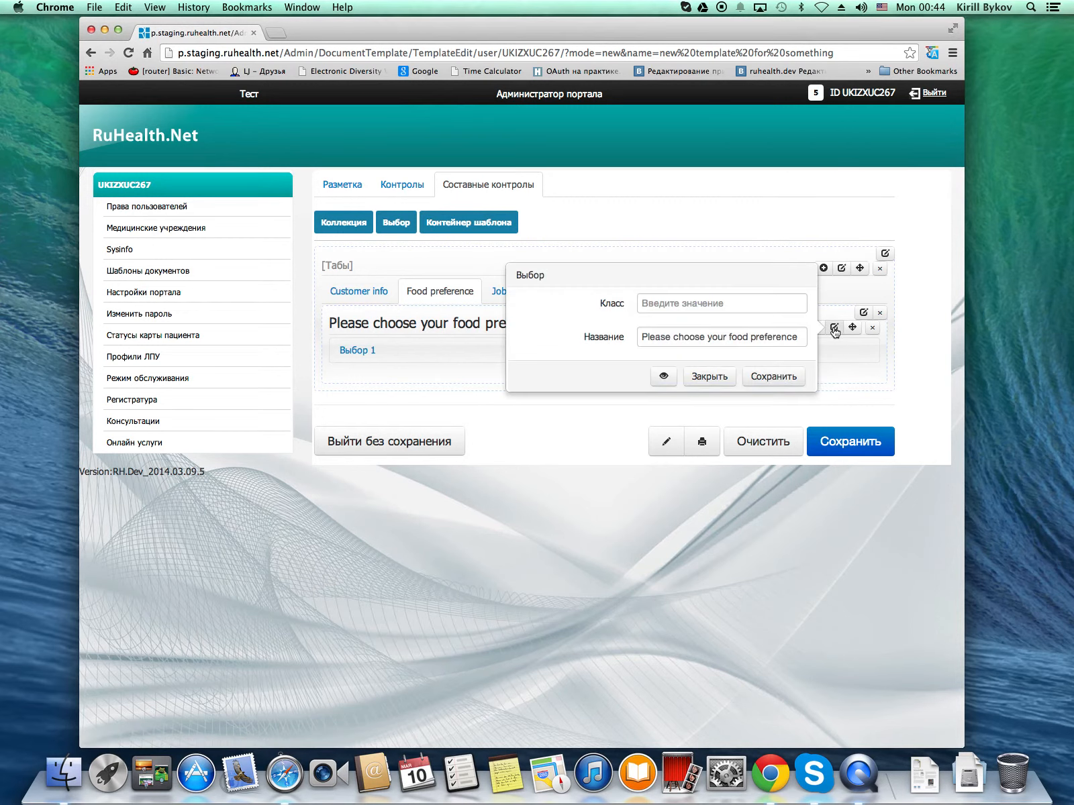
pyautogui.click(709, 377)
# - Expand the choice control's first option and rename it "Steak"
pyautogui.click(804, 354)
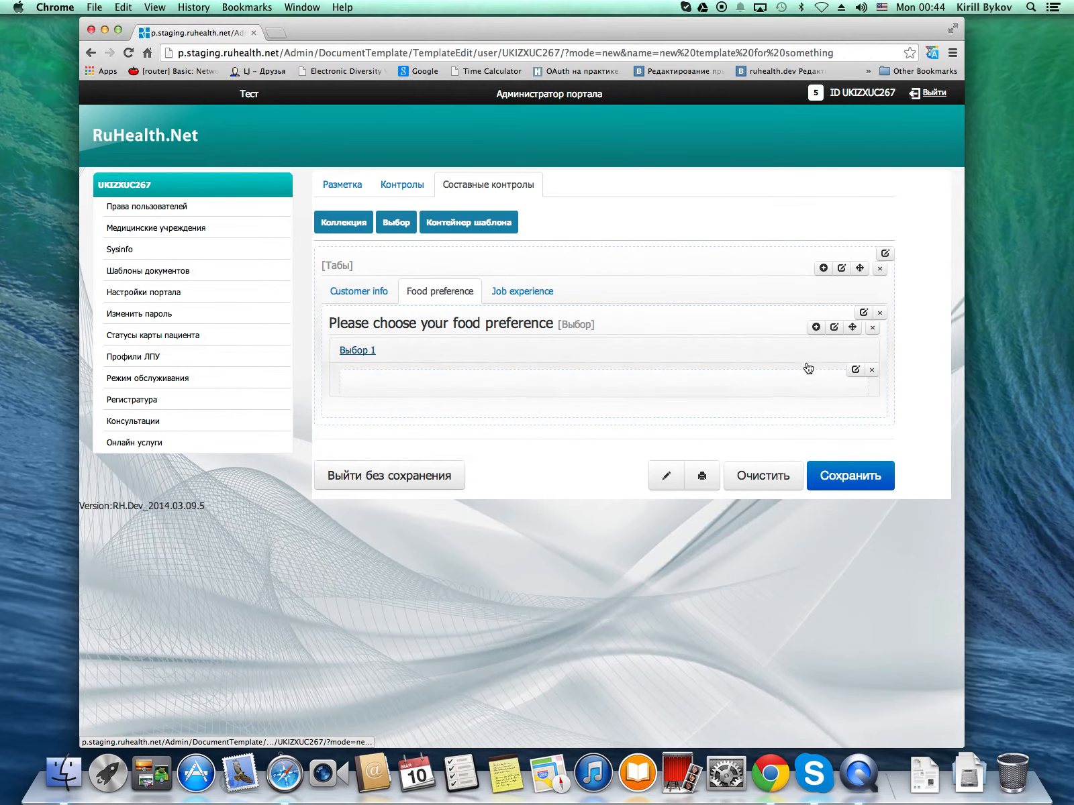
pyautogui.click(855, 371)
pyautogui.moveTo(736, 377); pyautogui.dragTo(551, 377)
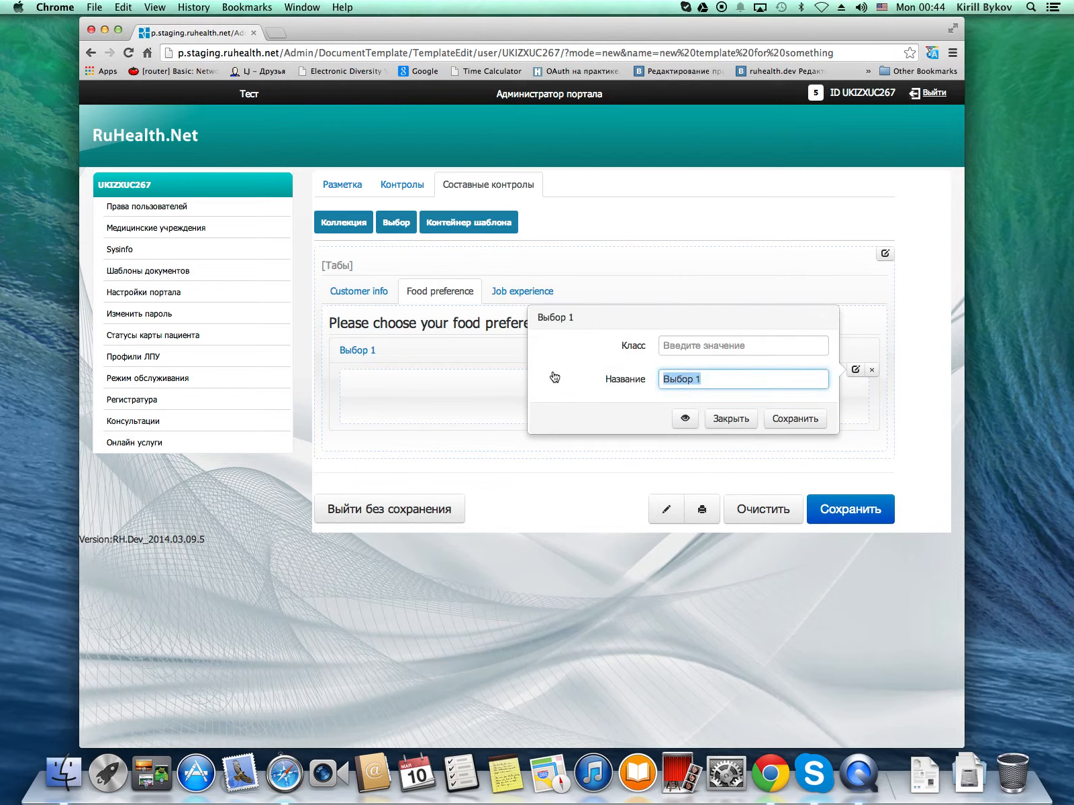
pyautogui.write('Steak')
pyautogui.click(796, 420)
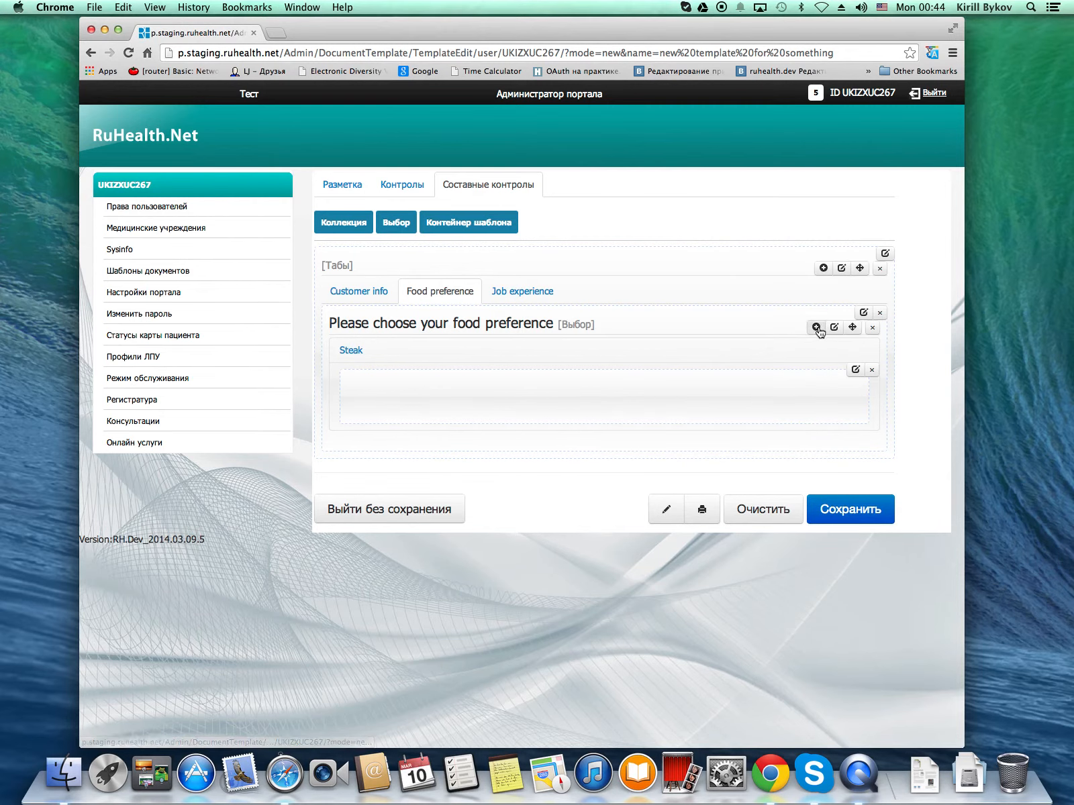
# - Add a second option to the food preference choice and name it "Vegetarian"
pyautogui.click(816, 328)
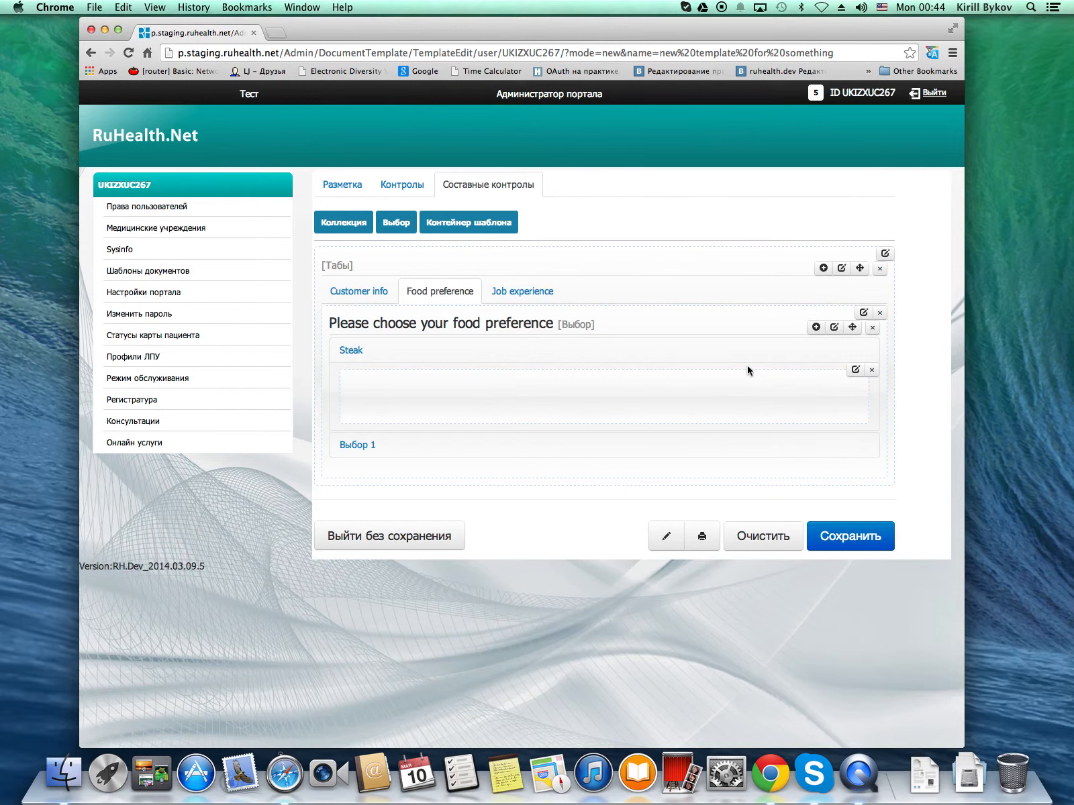
pyautogui.click(789, 455)
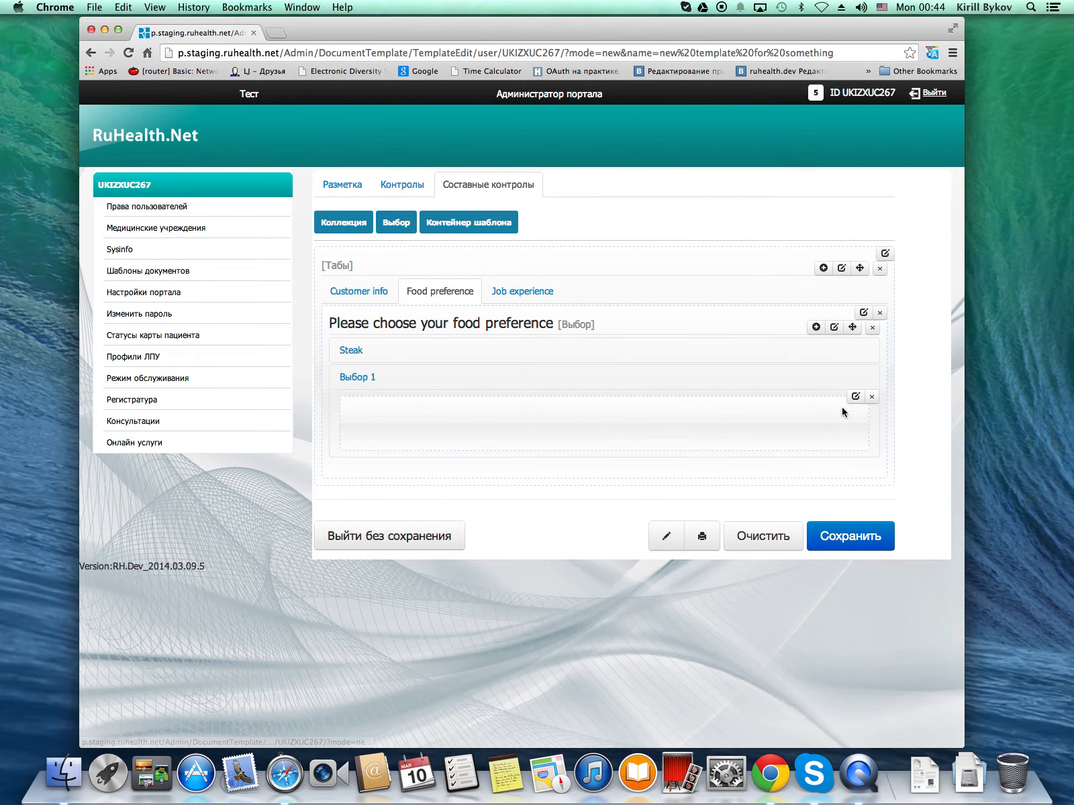
pyautogui.click(855, 396)
pyautogui.click(716, 408)
pyautogui.moveTo(715, 408); pyautogui.dragTo(573, 399)
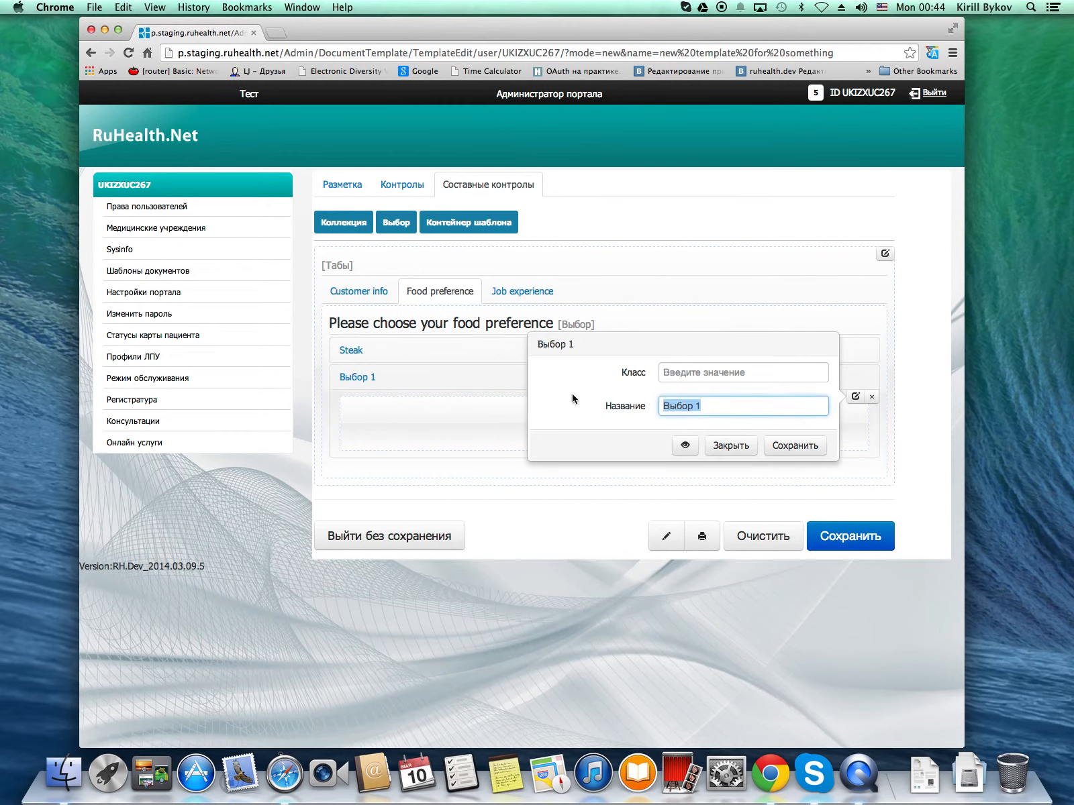
pyautogui.write('Vegetarian')
pyautogui.click(793, 446)
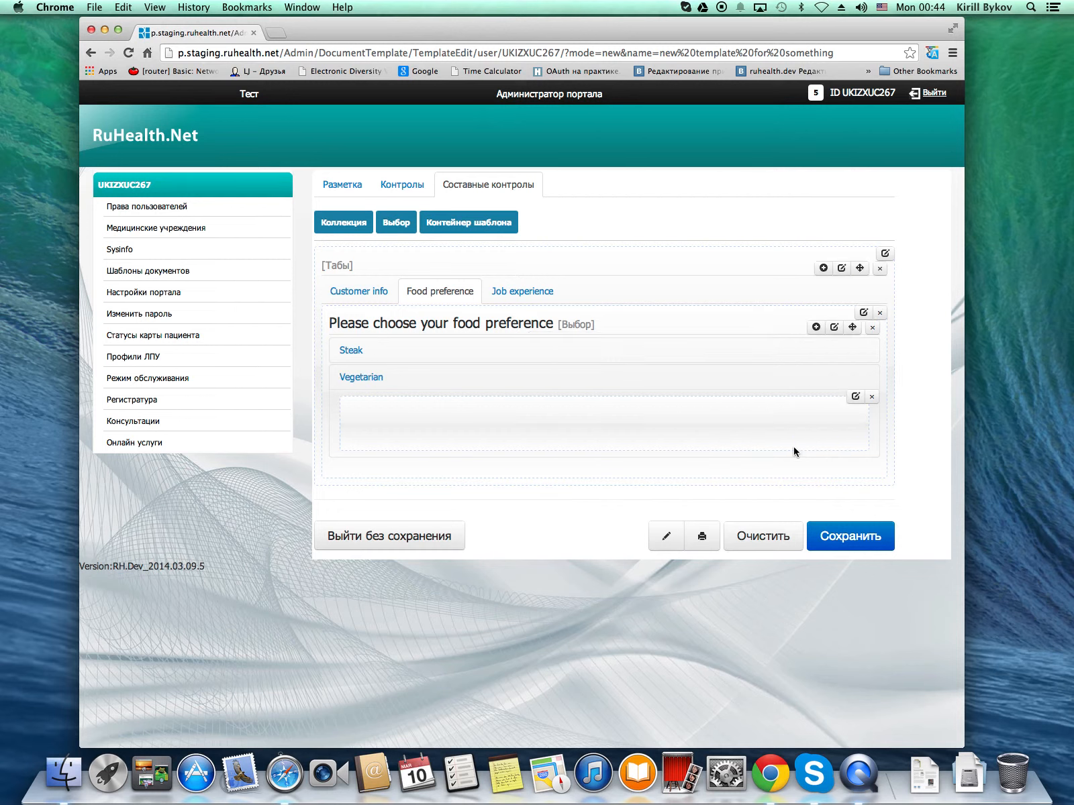
# - Expand the Steak option and place a grid (Сетка) inside it
pyautogui.click(409, 353)
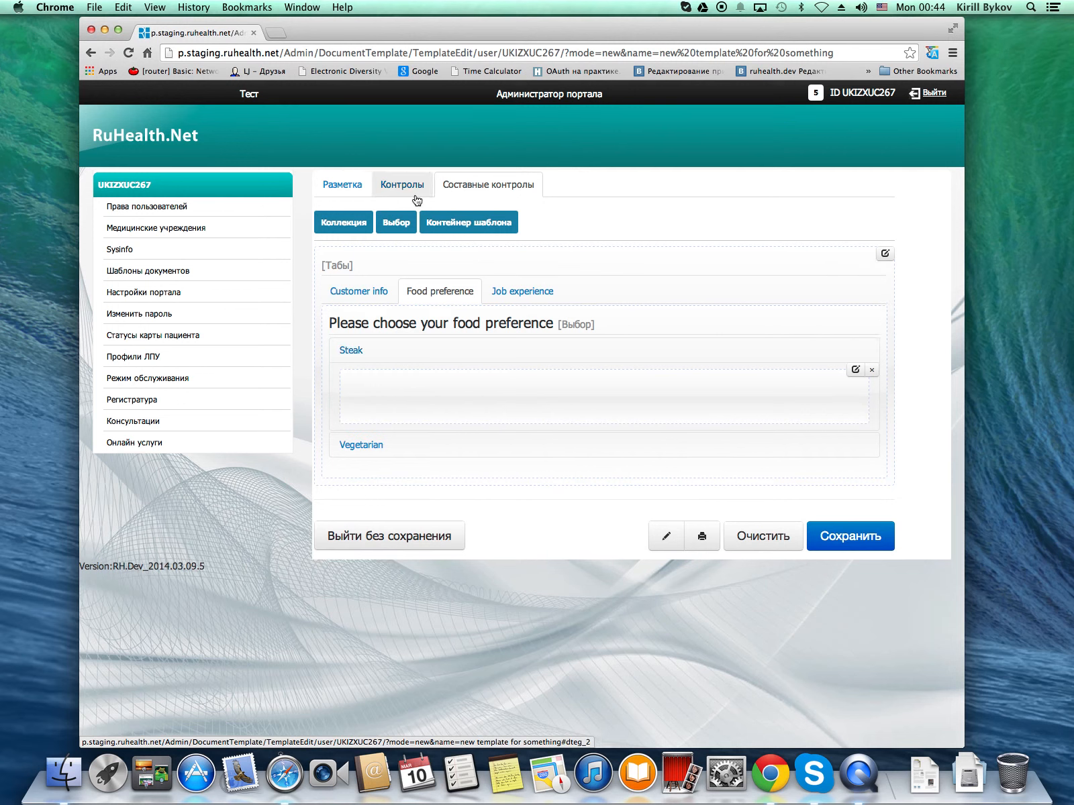
pyautogui.click(354, 195)
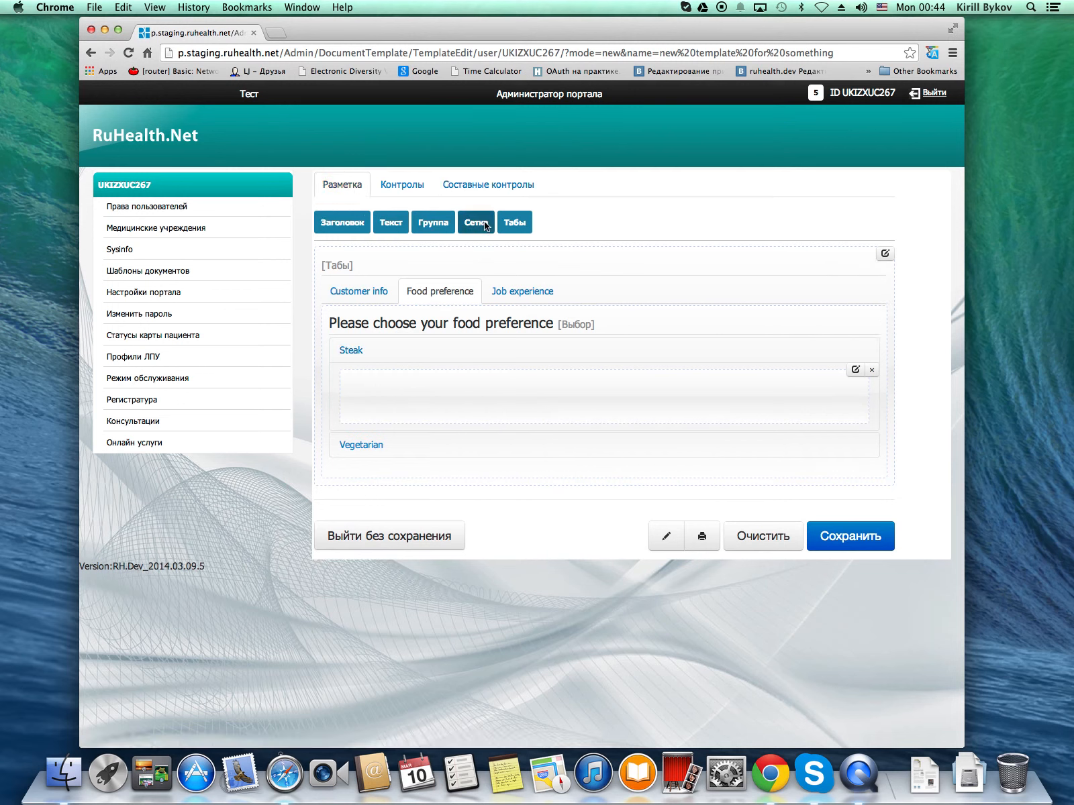
pyautogui.moveTo(476, 222); pyautogui.dragTo(400, 394)
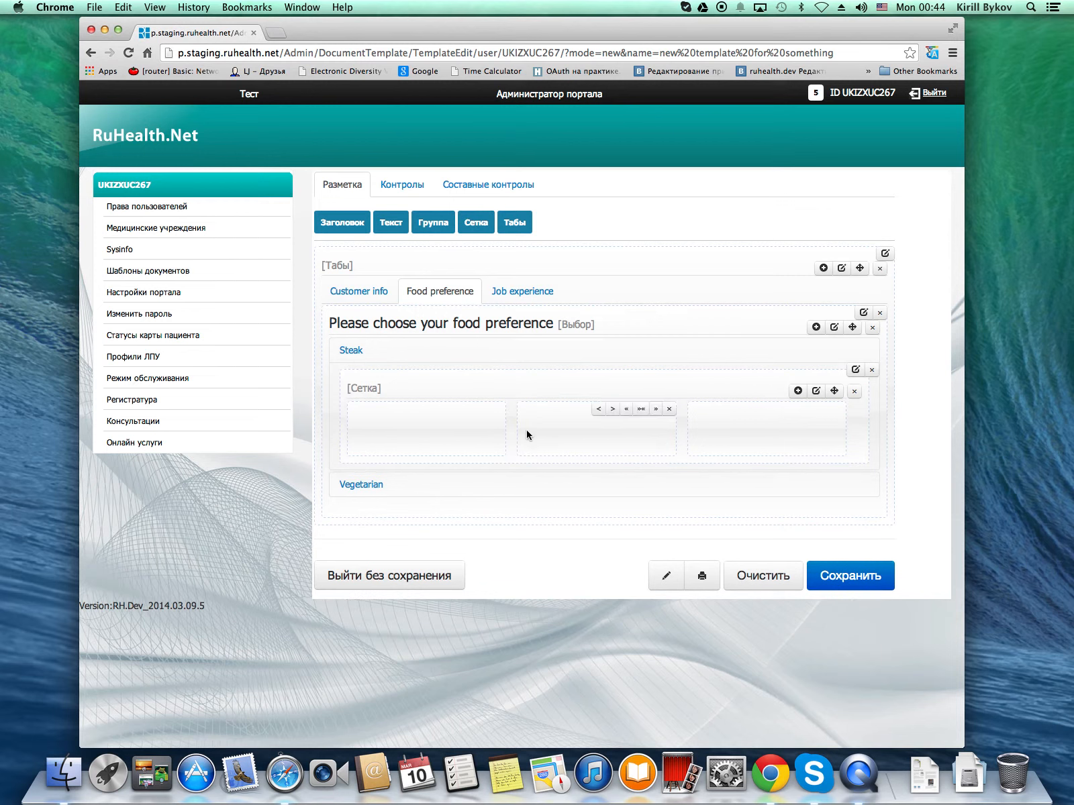
# - Split and merge the Steak grid's columns into one narrow first column and one wide second column
pyautogui.click(657, 411)
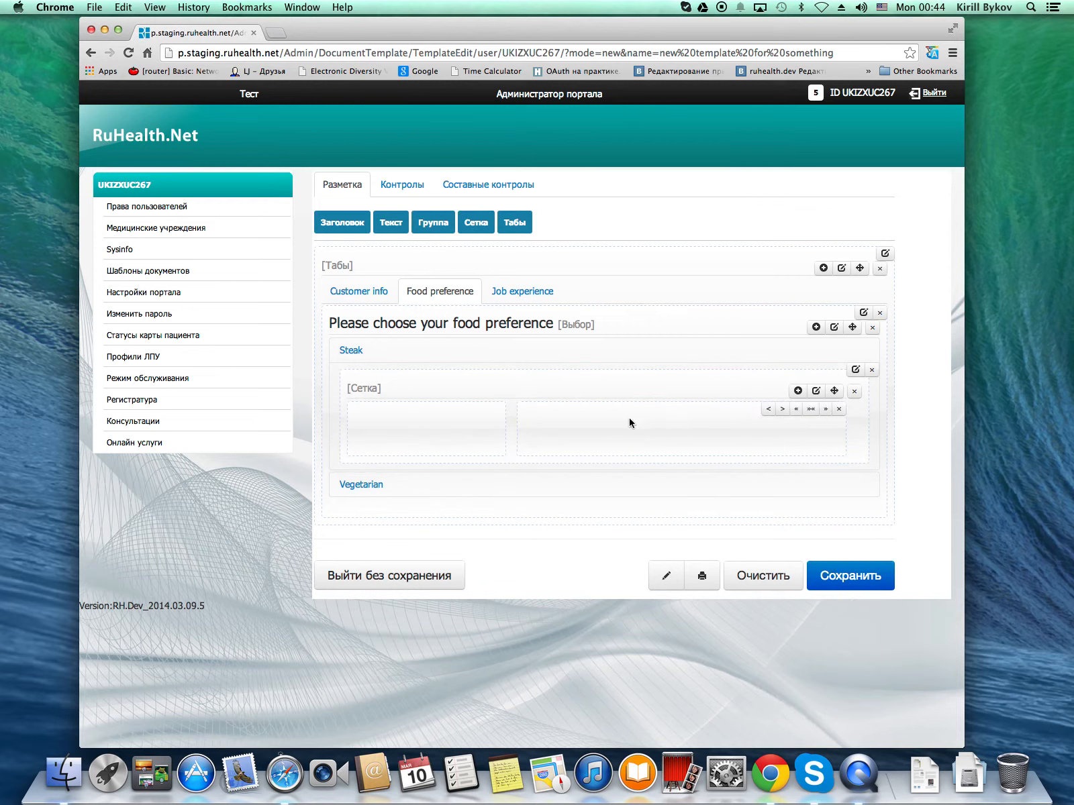
pyautogui.click(472, 410)
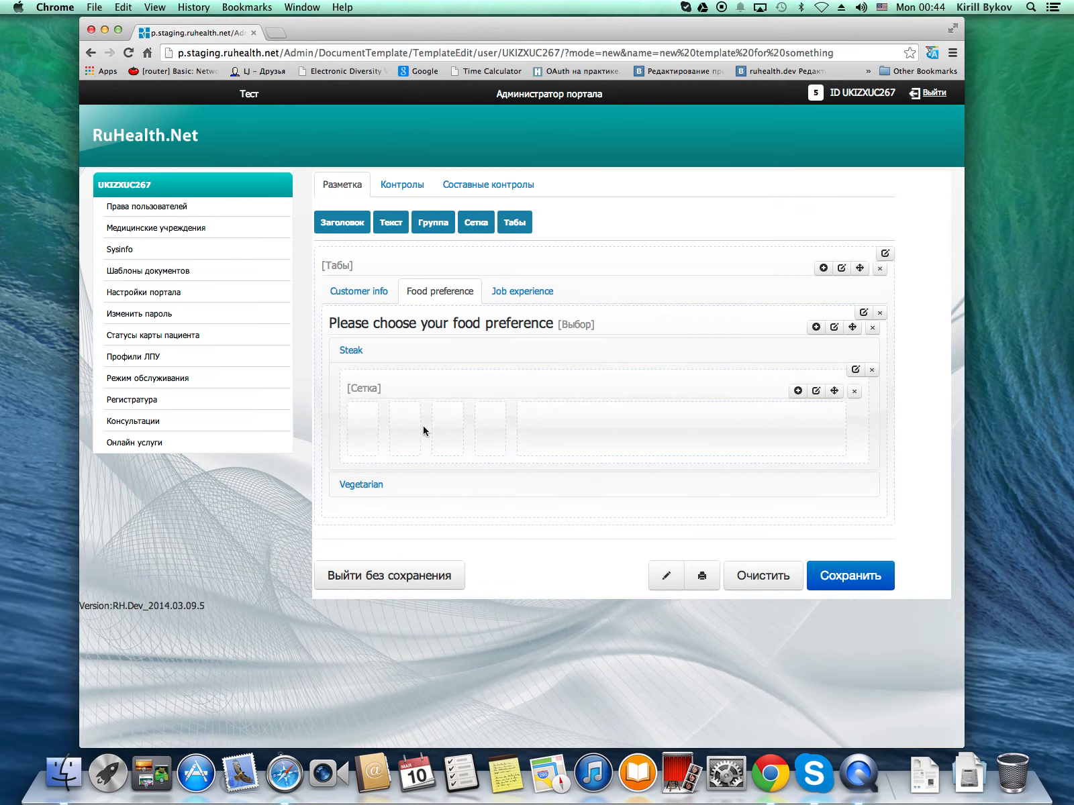
pyautogui.click(398, 414)
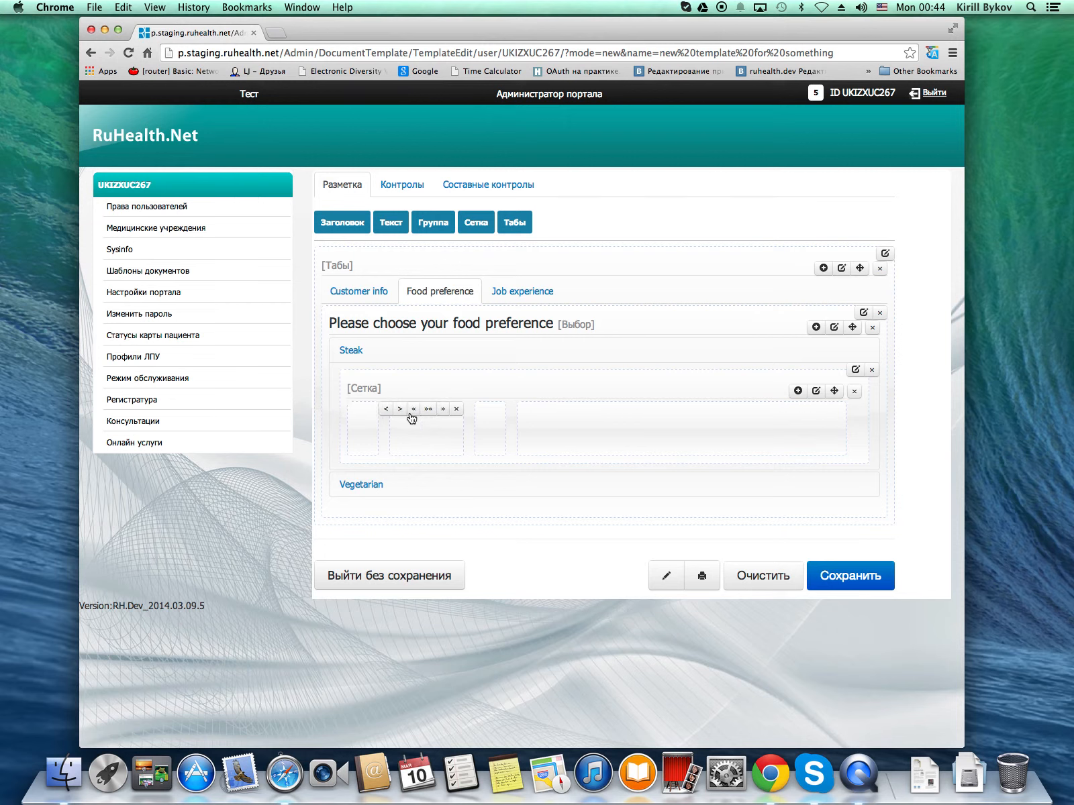
pyautogui.click(442, 414)
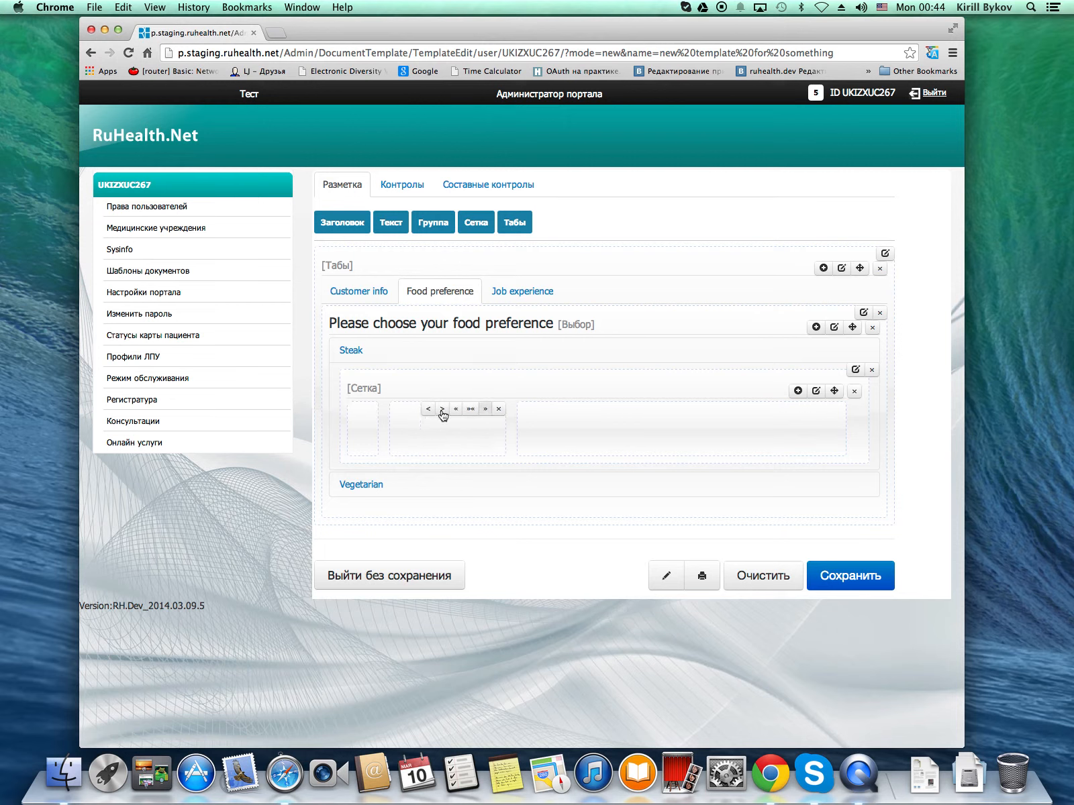
pyautogui.click(484, 410)
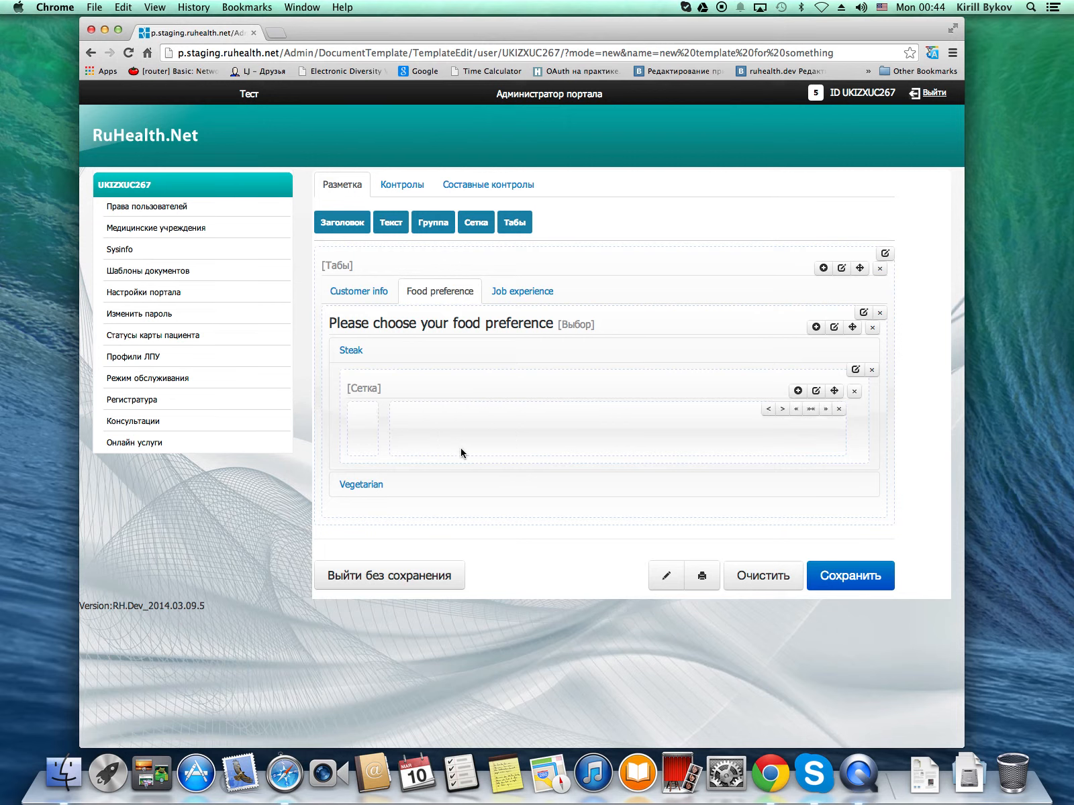
# - Add a grid to the Vegetarian option and reshape it into a narrow first column and a wide second column
pyautogui.click(401, 486)
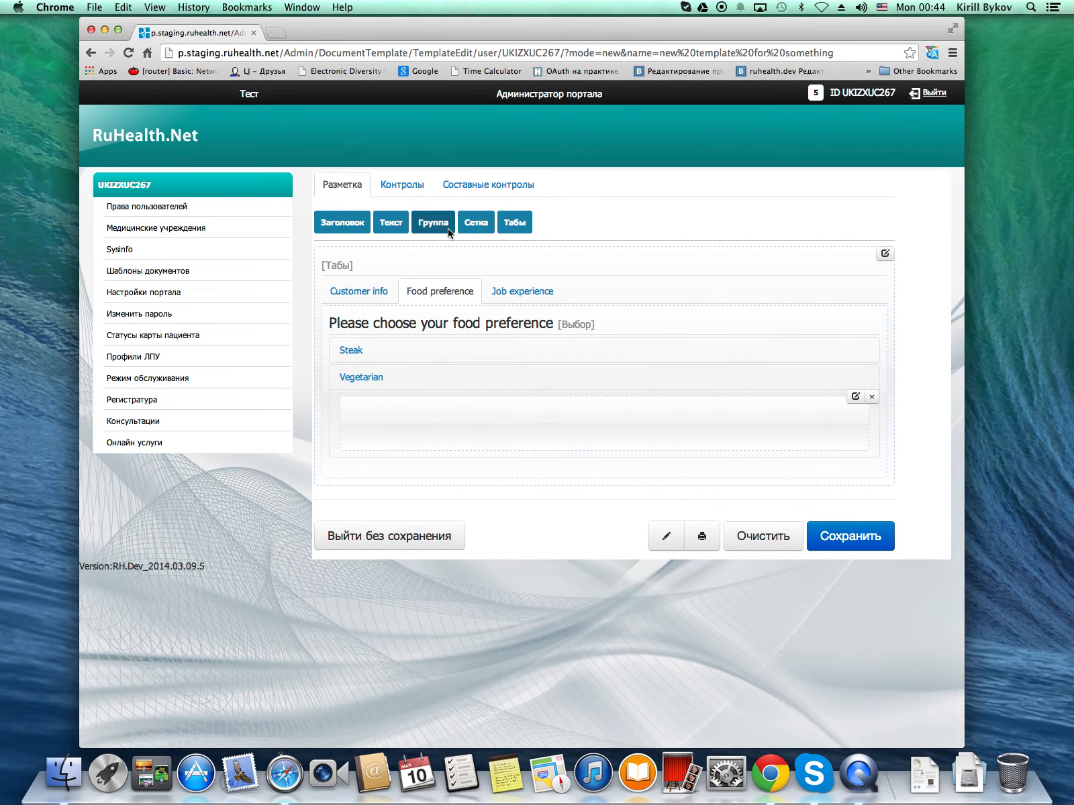
pyautogui.moveTo(475, 222); pyautogui.dragTo(404, 429)
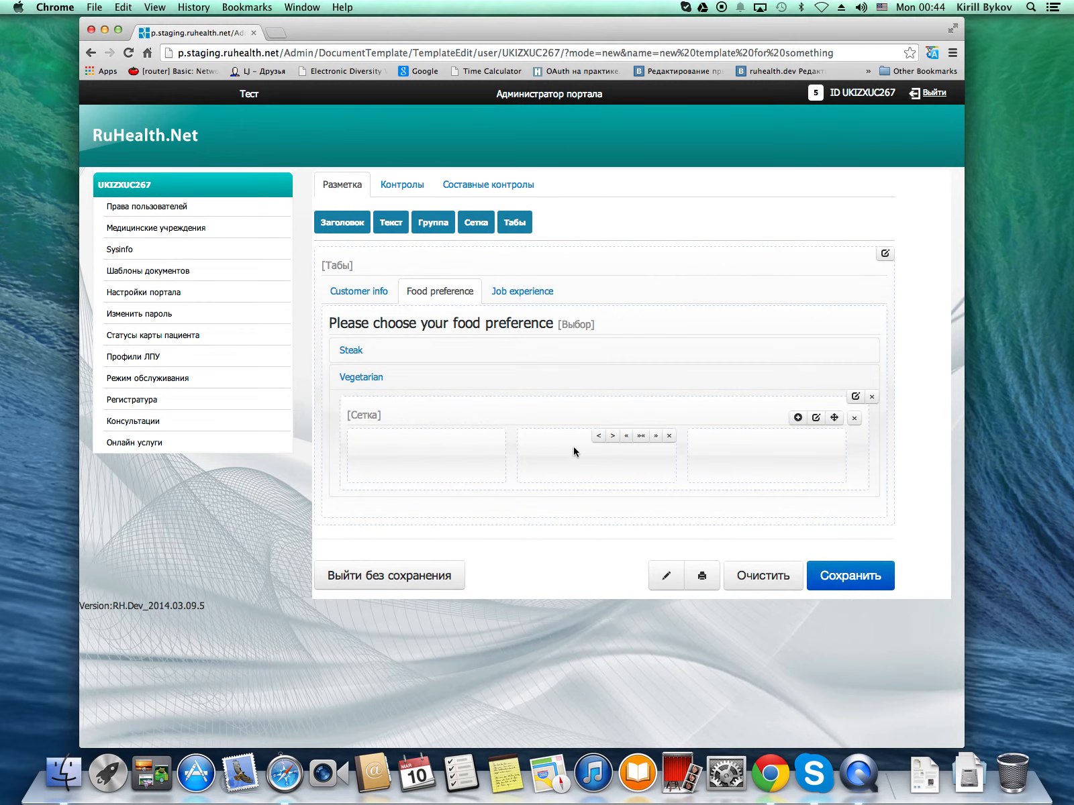
pyautogui.click(655, 437)
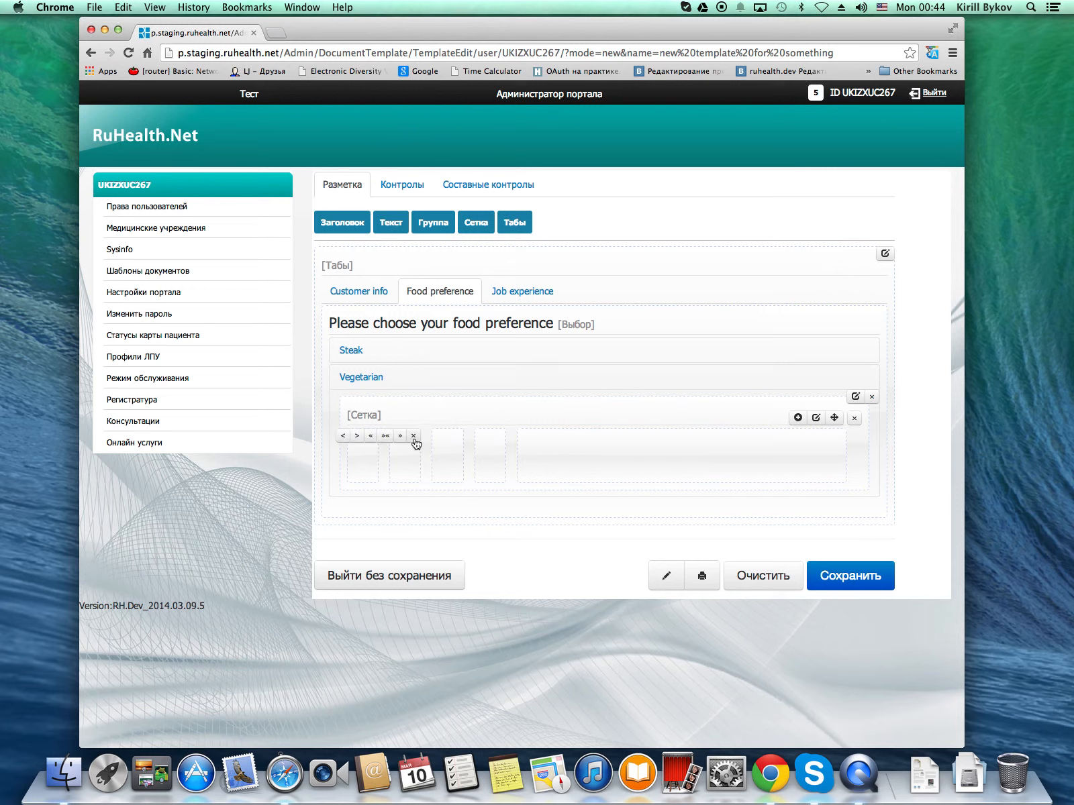
pyautogui.click(401, 438)
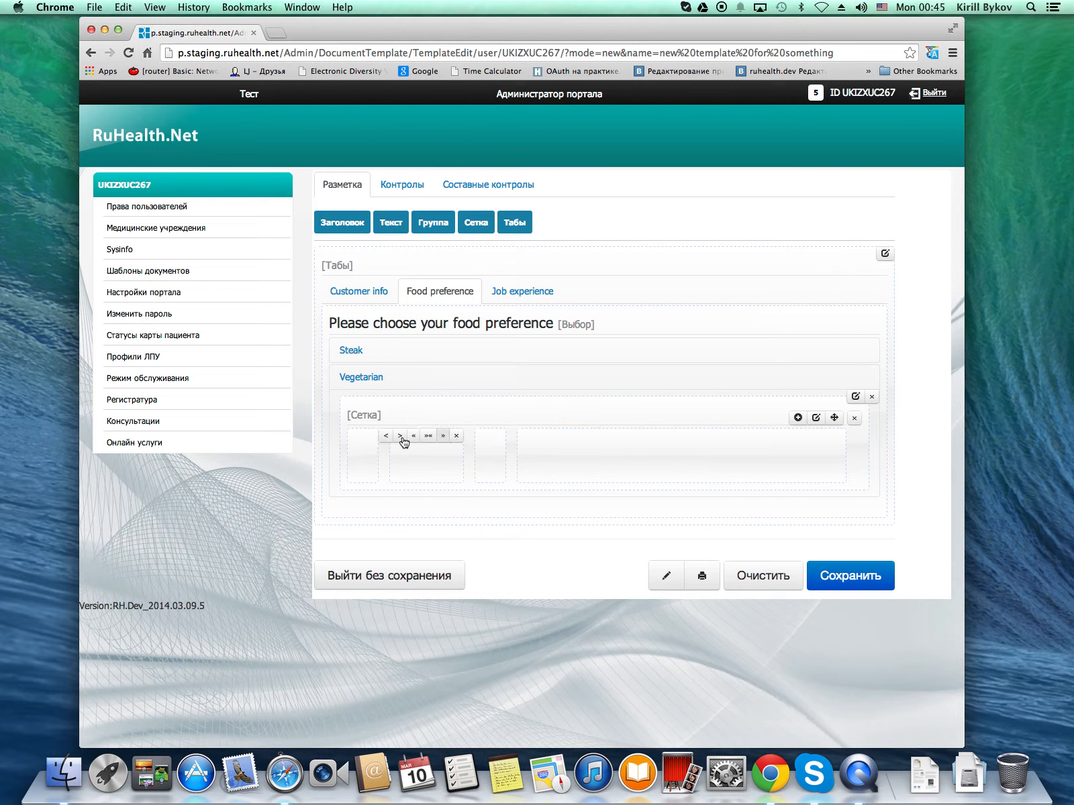
pyautogui.click(443, 436)
pyautogui.click(486, 436)
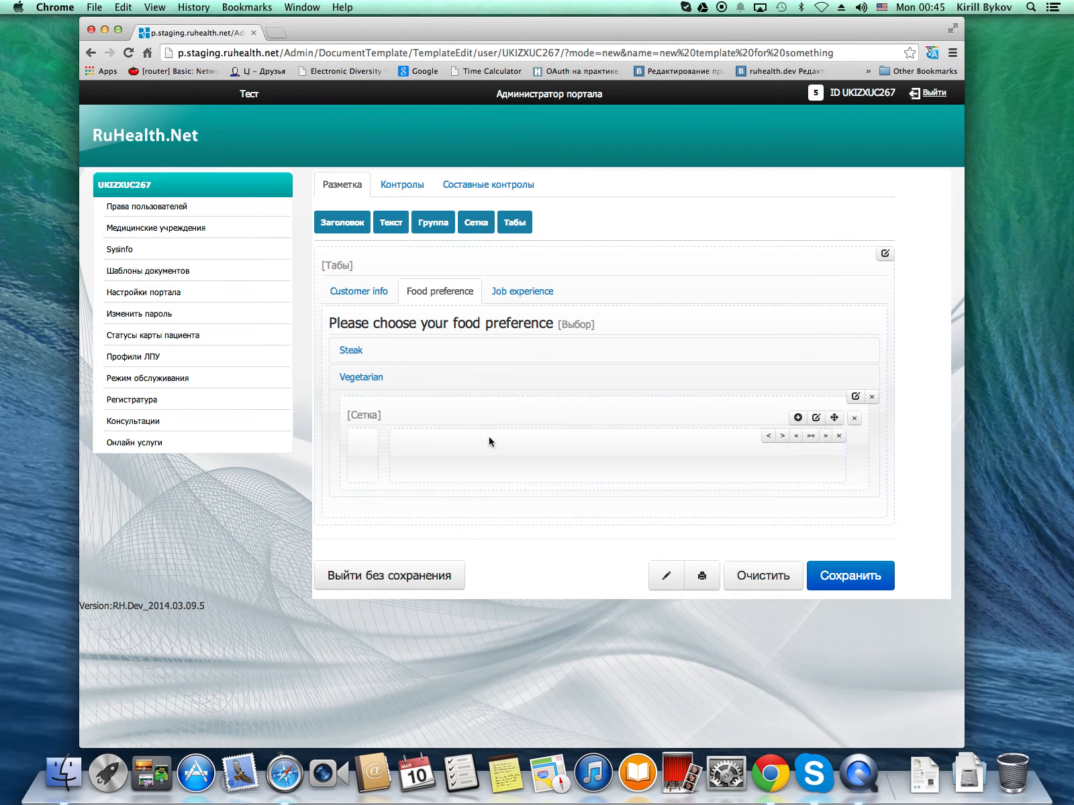
# - Place a drop-down list control (Выпадающий список) in the wide column of the Steak option's grid
pyautogui.click(361, 353)
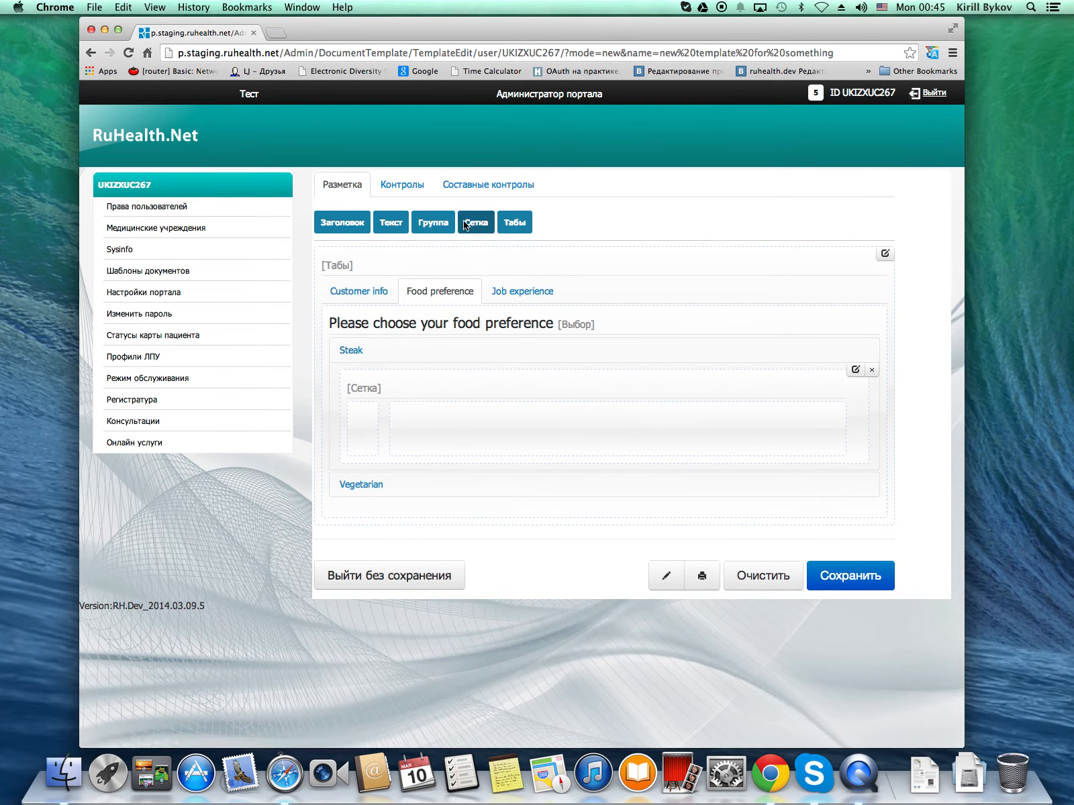
pyautogui.click(405, 190)
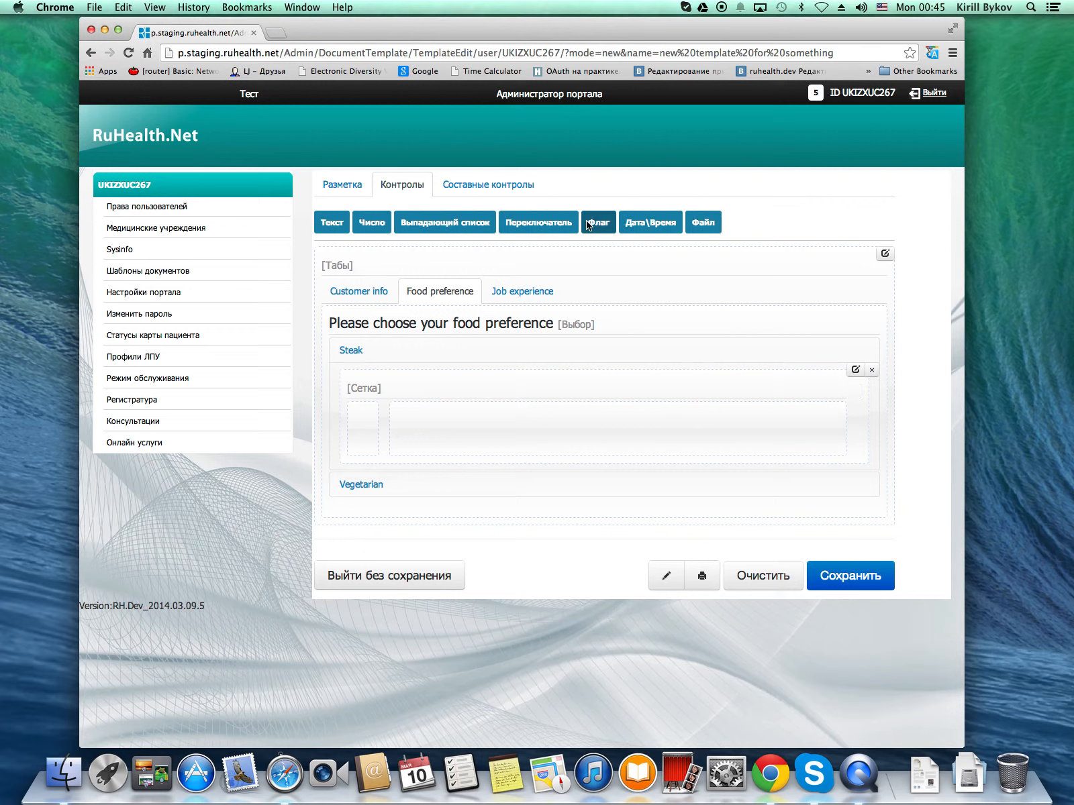
pyautogui.click(489, 185)
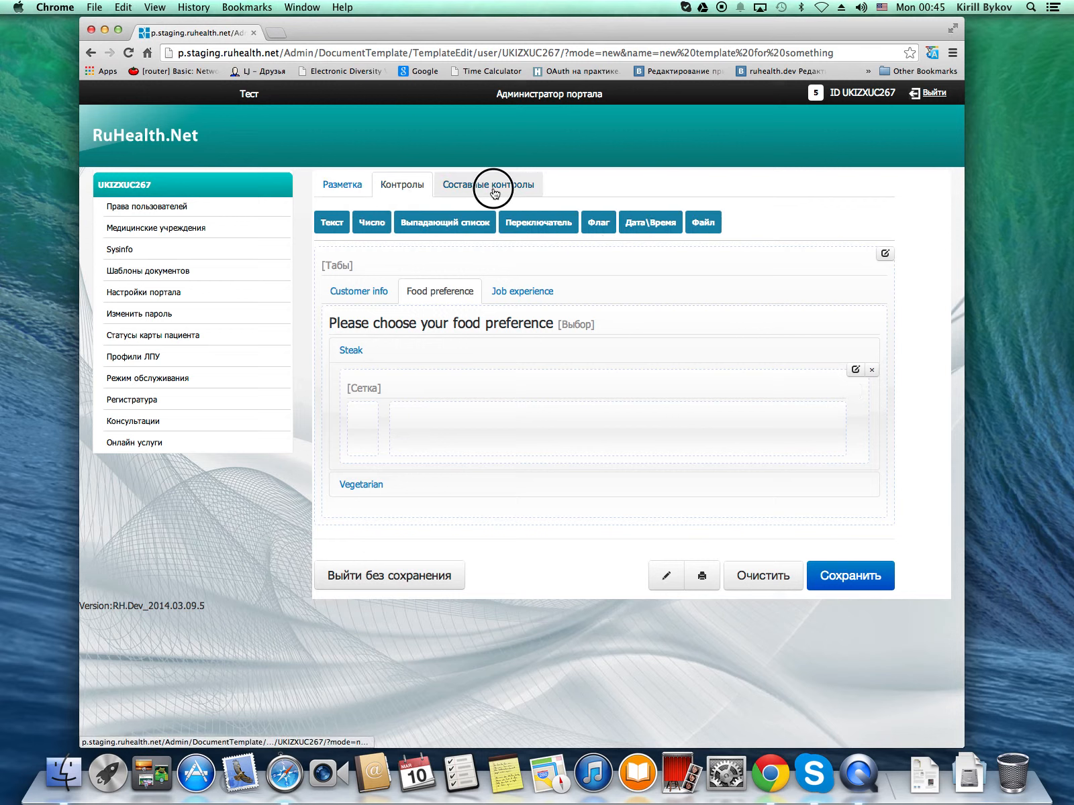
pyautogui.click(342, 192)
pyautogui.click(401, 190)
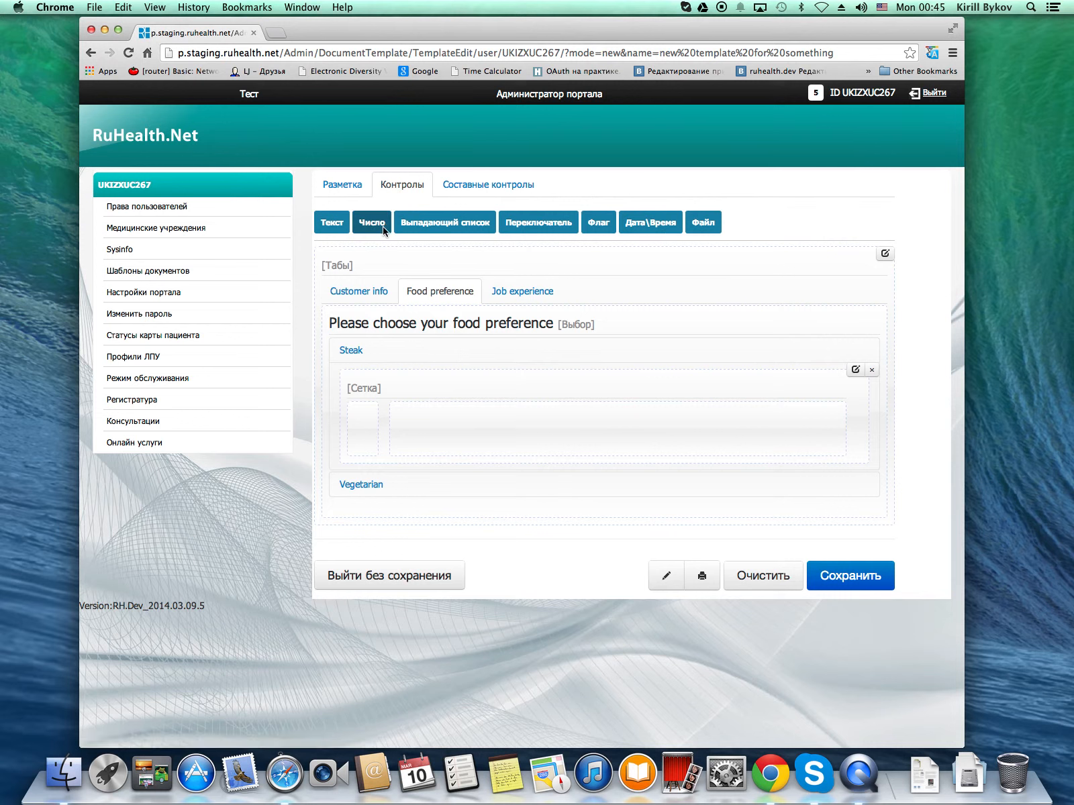
pyautogui.moveTo(439, 222); pyautogui.dragTo(456, 437)
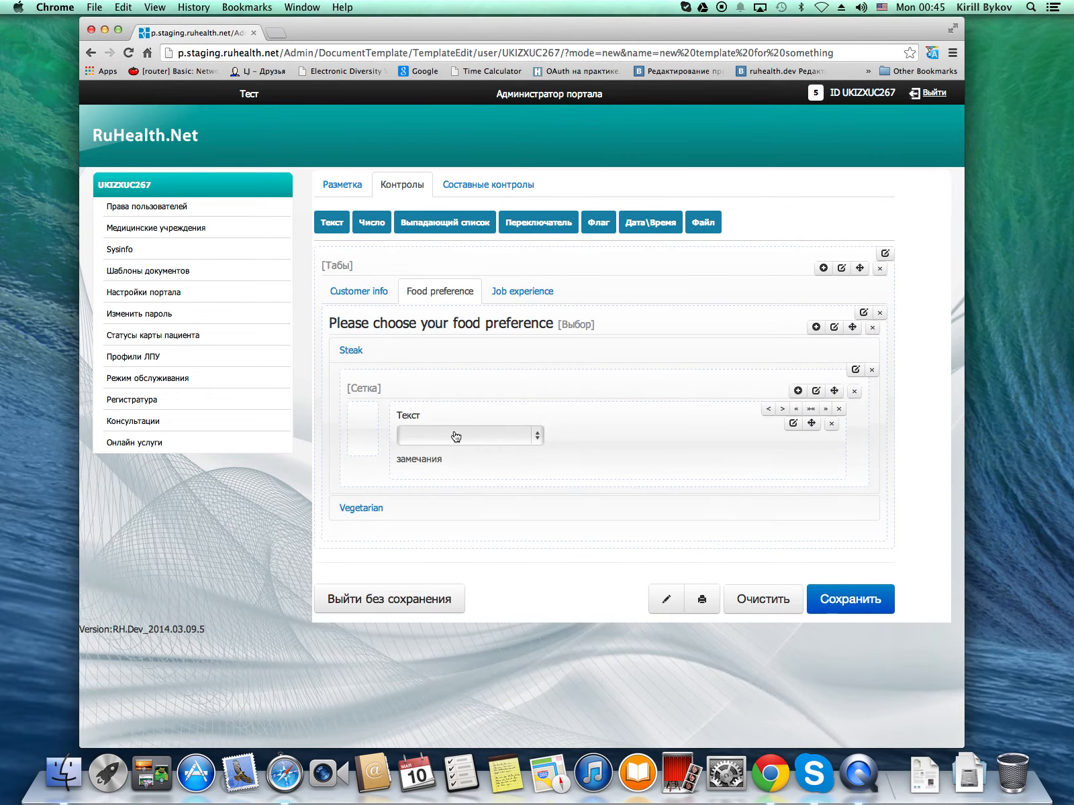
# - Clear the name (Название) and remarks (Замечания) of the Steak option's drop-down list
pyautogui.click(794, 424)
pyautogui.moveTo(696, 371); pyautogui.dragTo(492, 372)
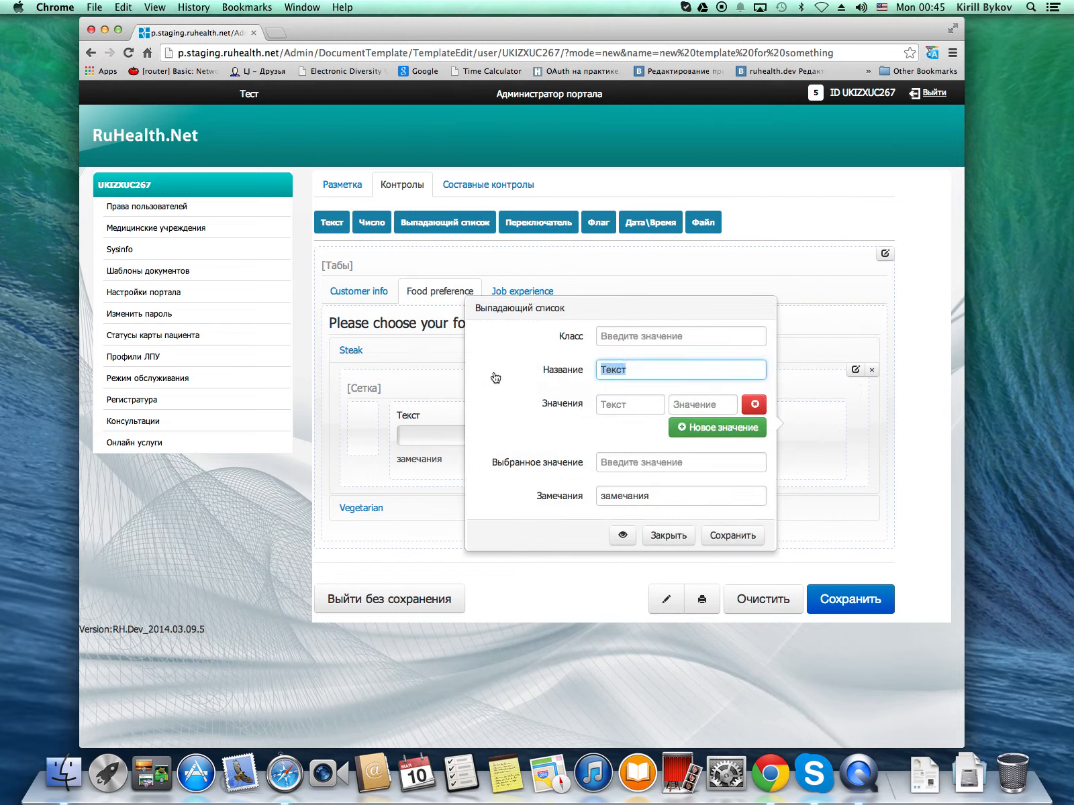
pyautogui.press('BackSpace')
pyautogui.moveTo(679, 500); pyautogui.dragTo(575, 499)
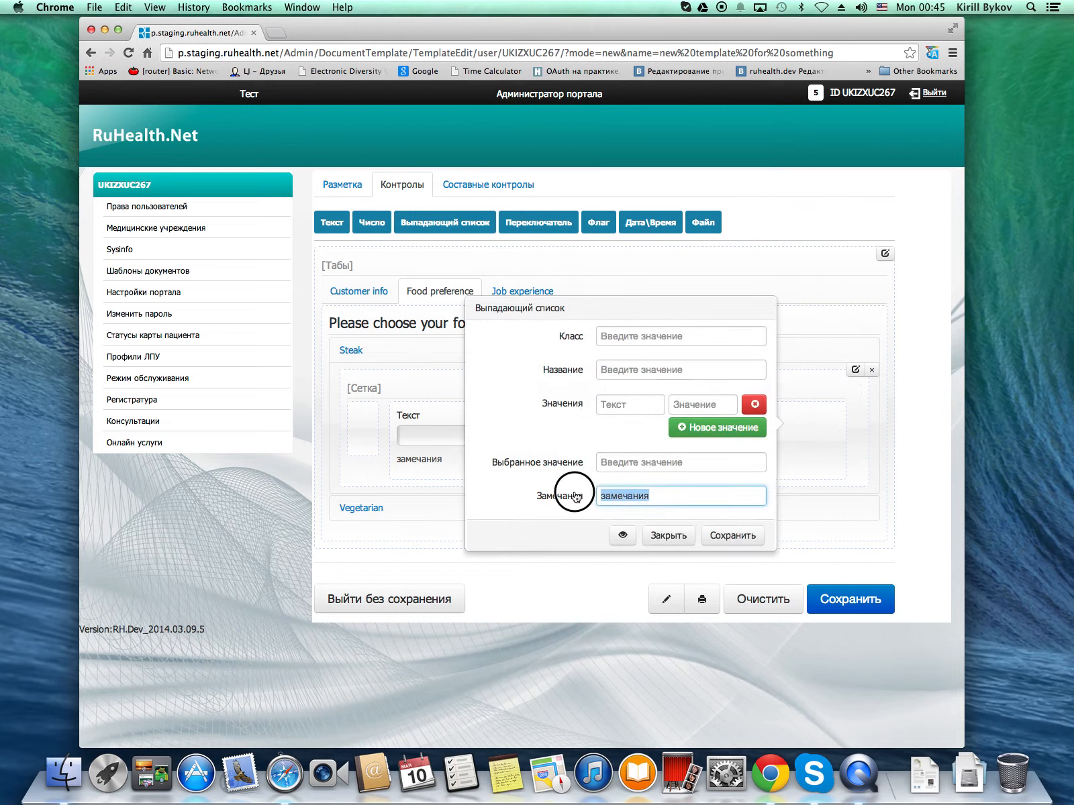
pyautogui.press('BackSpace')
# - Give the Steak drop-down list the values Lamb, Beef and Pork, and save its settings
pyautogui.click(642, 409)
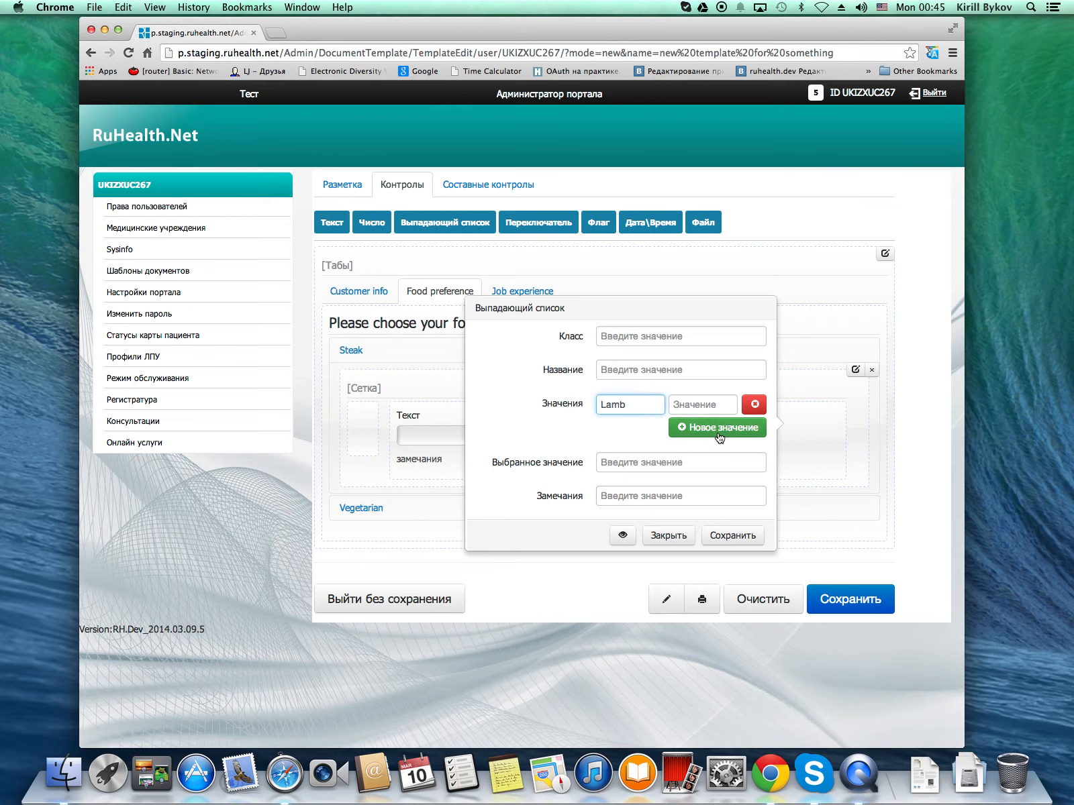
pyautogui.click(720, 428)
pyautogui.click(634, 433)
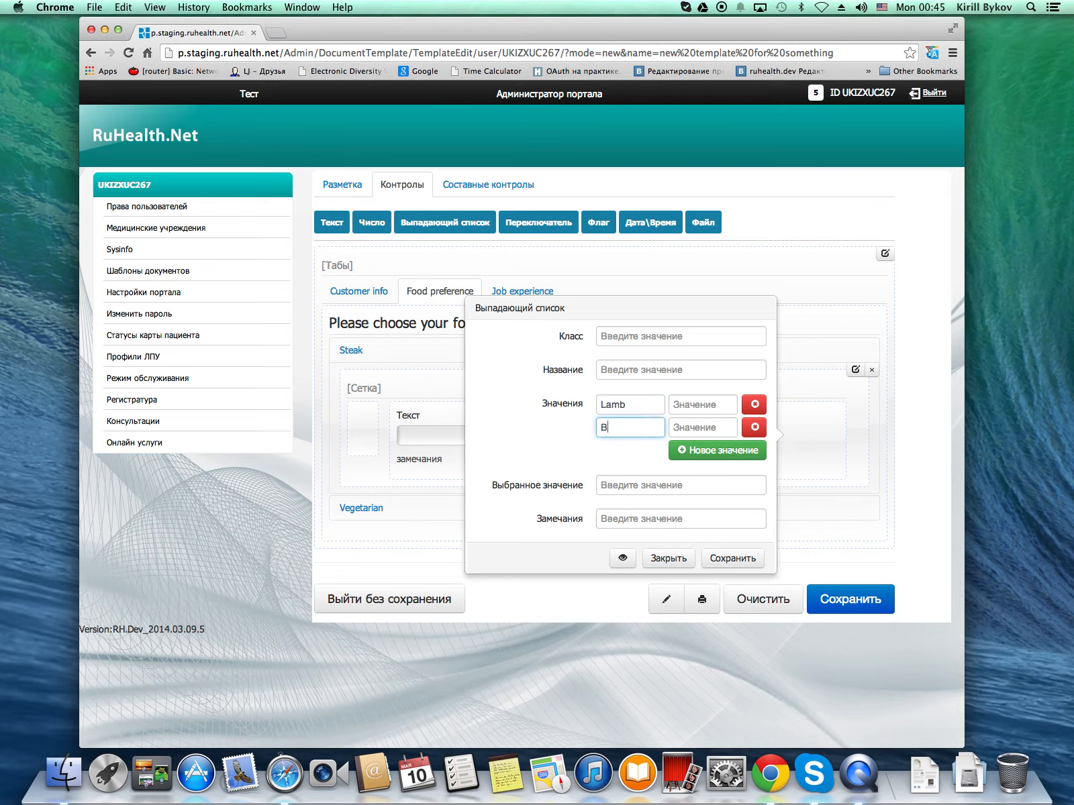
pyautogui.click(717, 450)
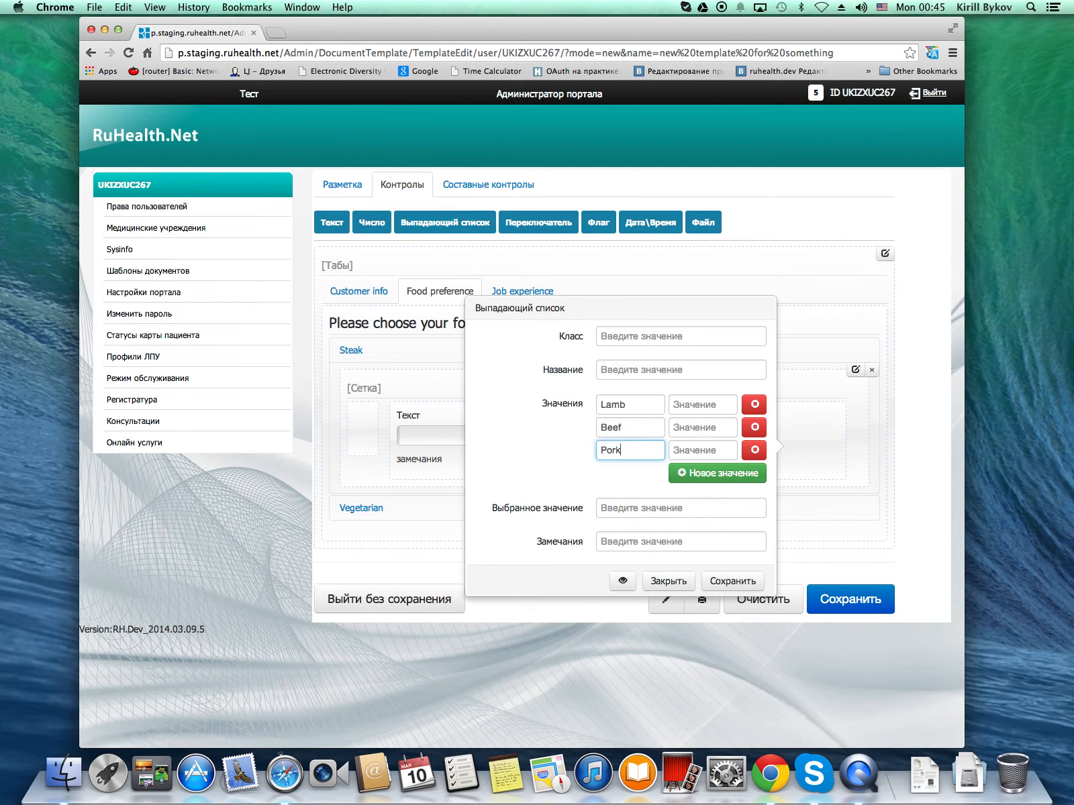
pyautogui.click(731, 581)
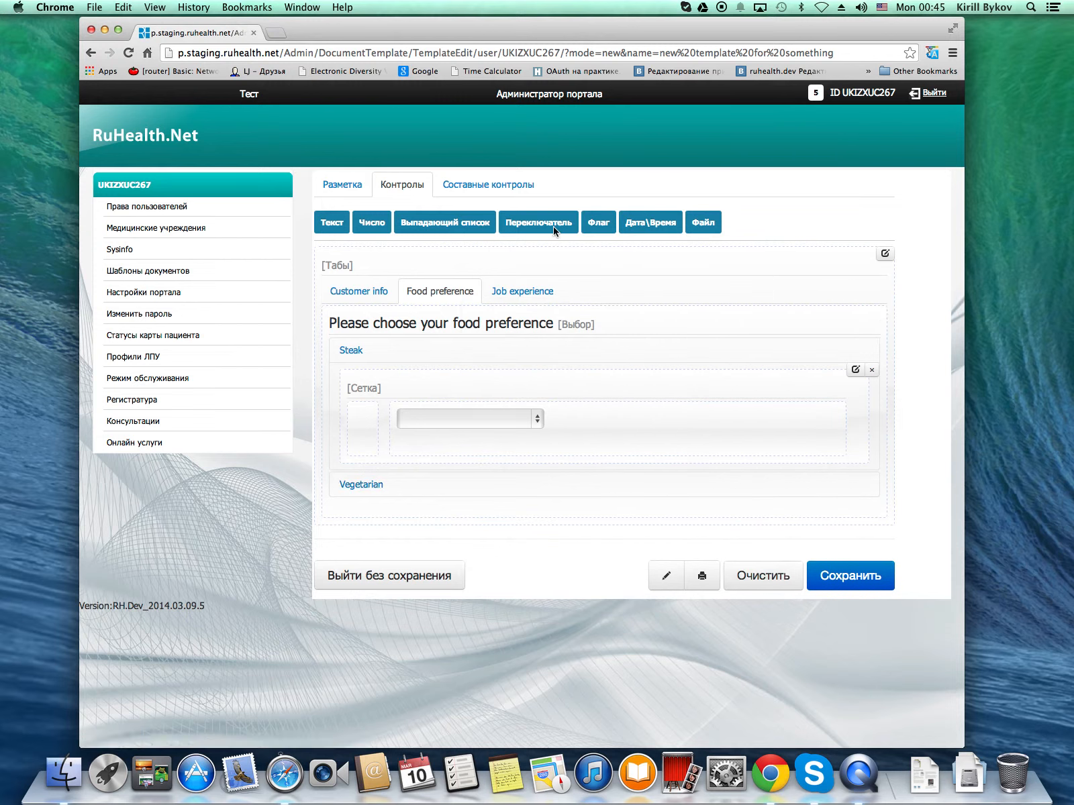
# - Place three radio button controls (Переключатель) one below another under the drop-down list in the Steak grid's wide column
pyautogui.moveTo(552, 225); pyautogui.dragTo(494, 446)
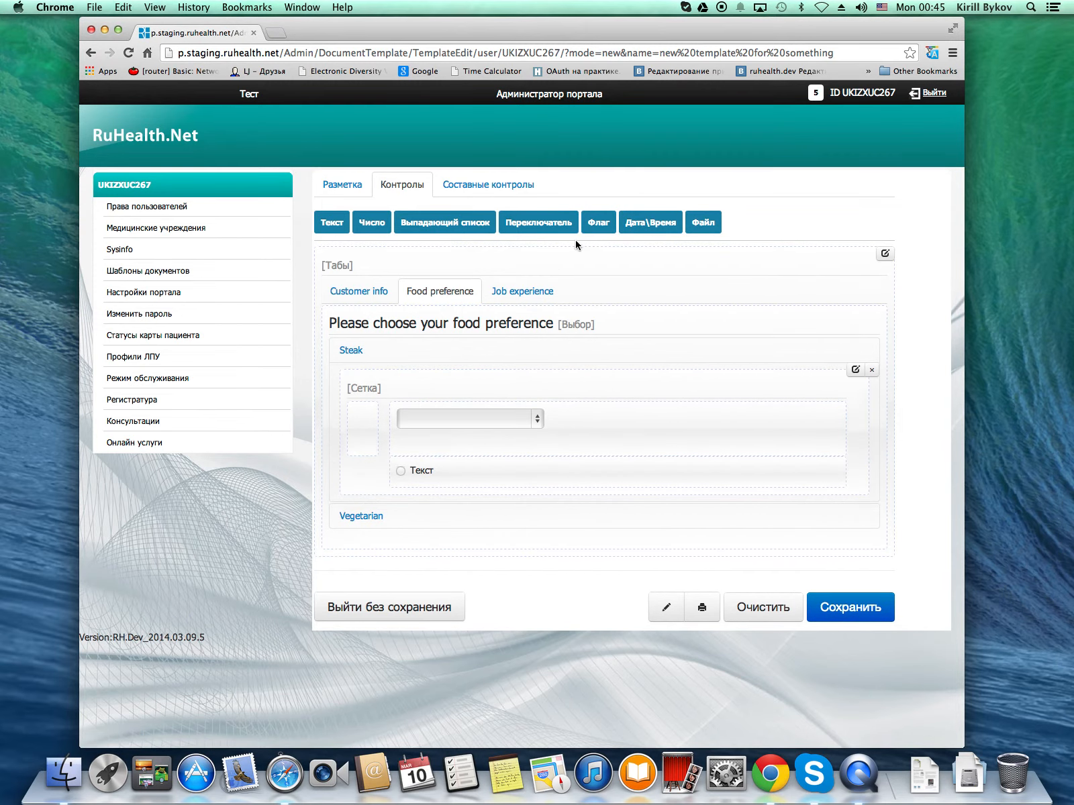
pyautogui.moveTo(570, 228); pyautogui.dragTo(508, 474)
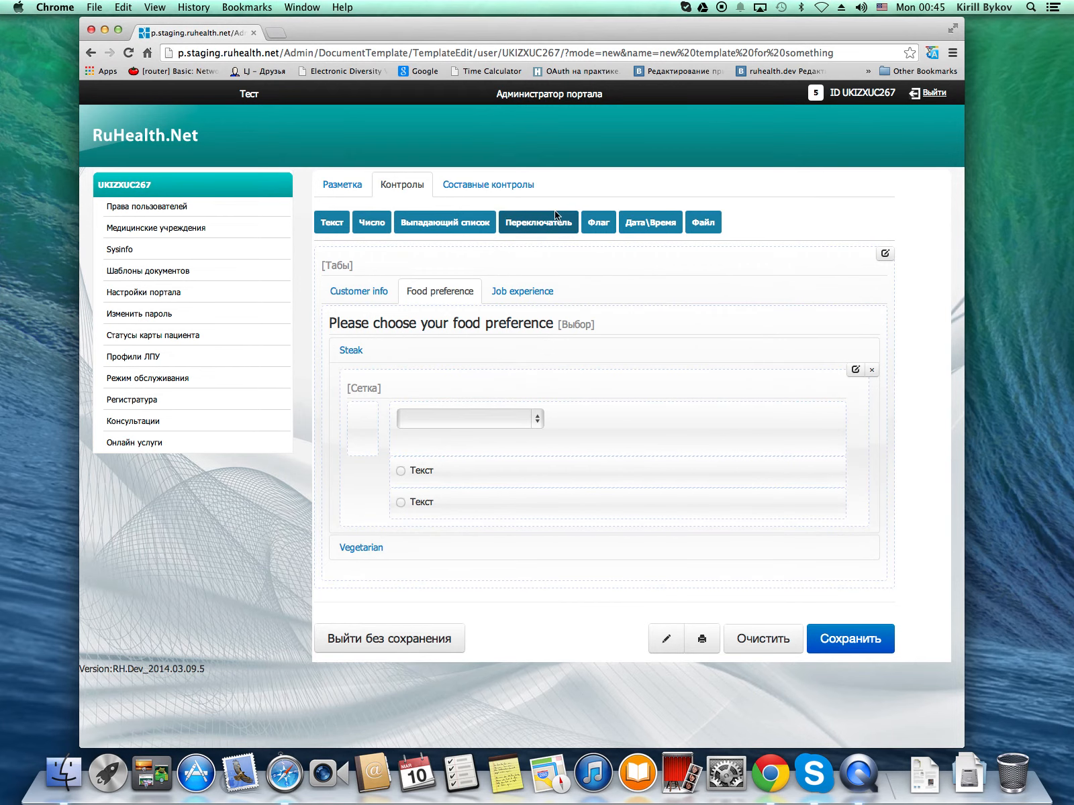
pyautogui.moveTo(552, 227); pyautogui.dragTo(490, 511)
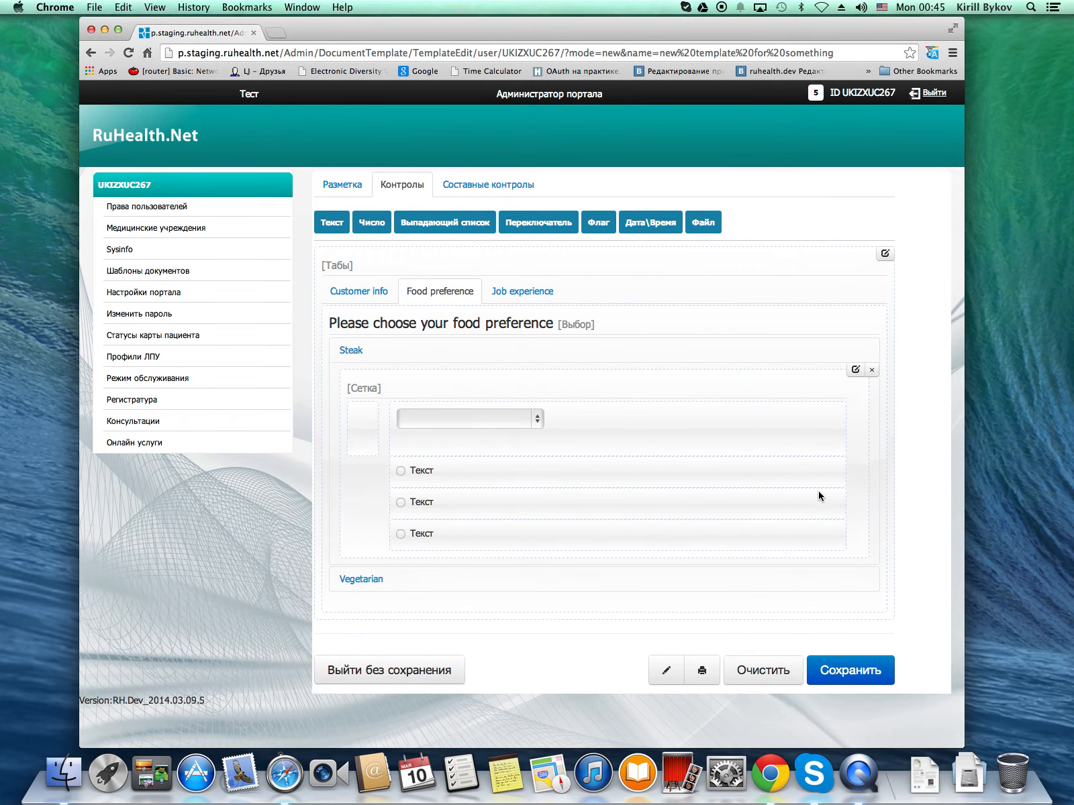
# - Name the first radio button under the Steak drop-down list "Bloody" and save it
pyautogui.click(789, 469)
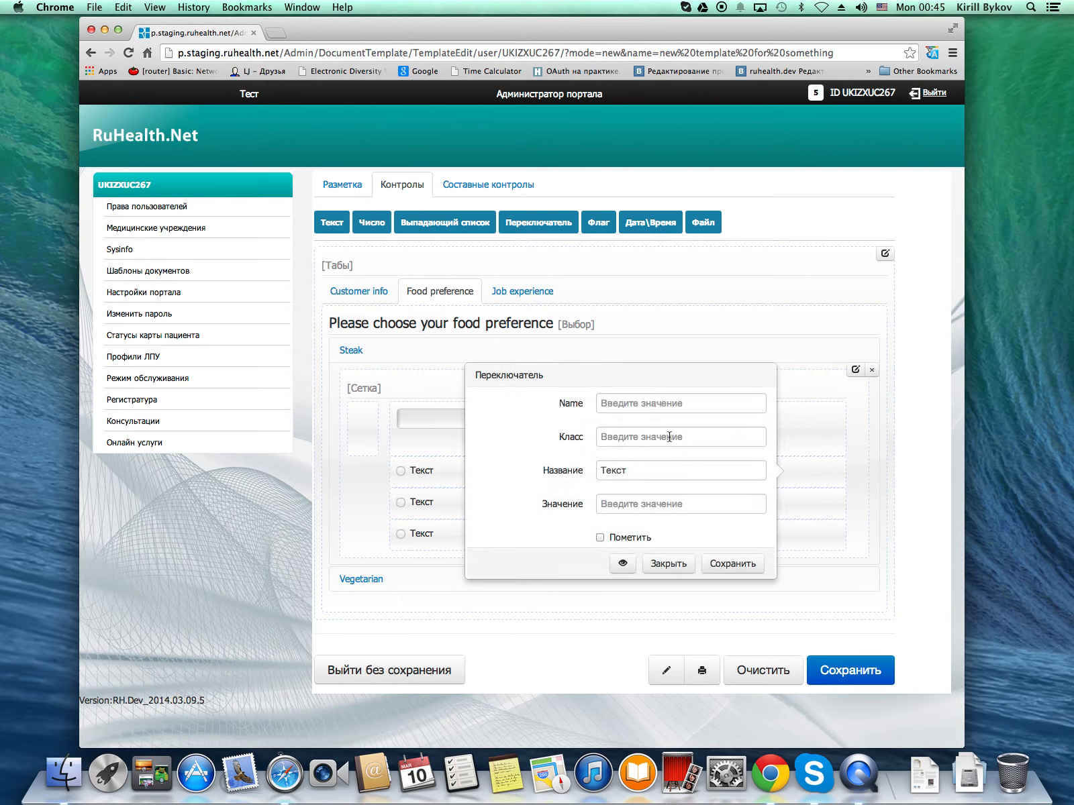
pyautogui.moveTo(662, 465); pyautogui.dragTo(584, 469)
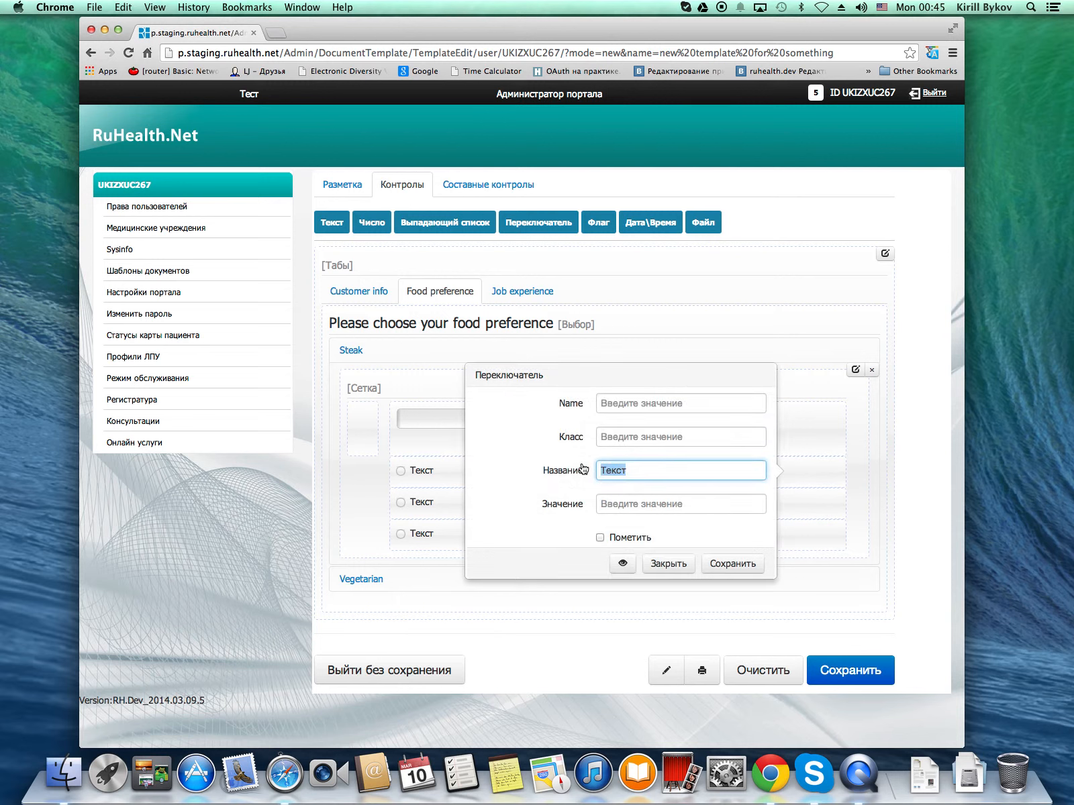
pyautogui.write('Bloody')
pyautogui.click(757, 570)
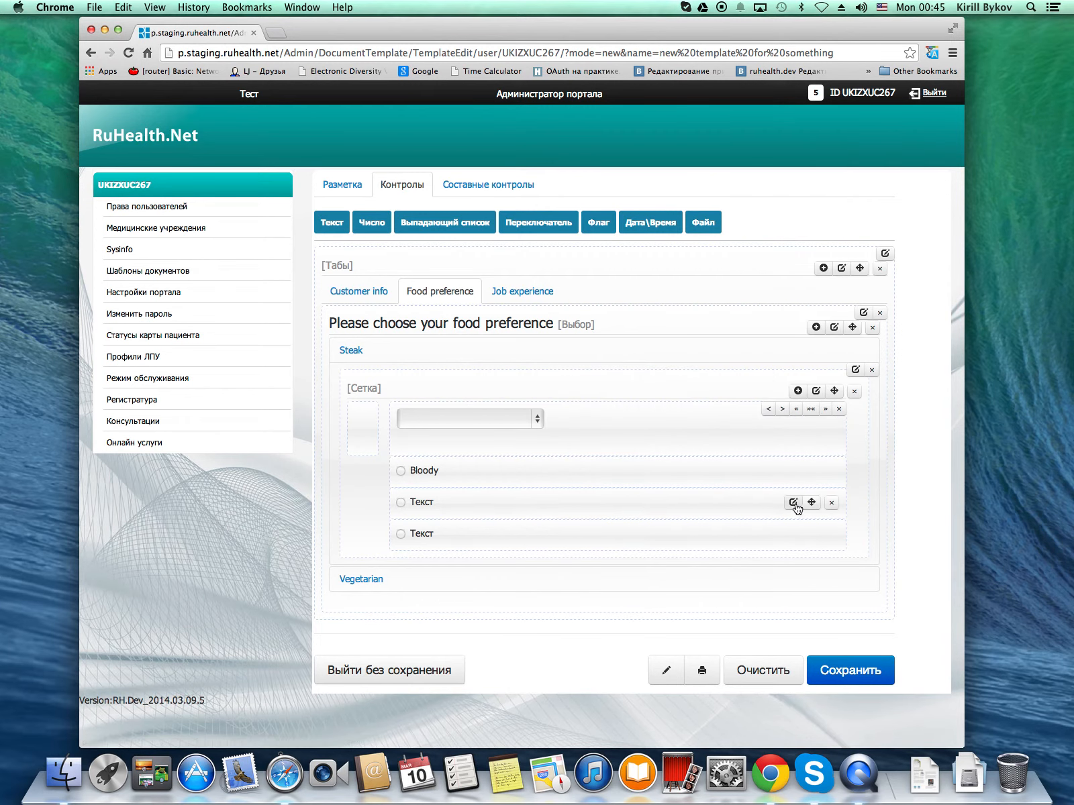
# - Name the second radio button in the Steak option "Medium" and save it
pyautogui.click(793, 502)
pyautogui.moveTo(683, 503); pyautogui.dragTo(507, 498)
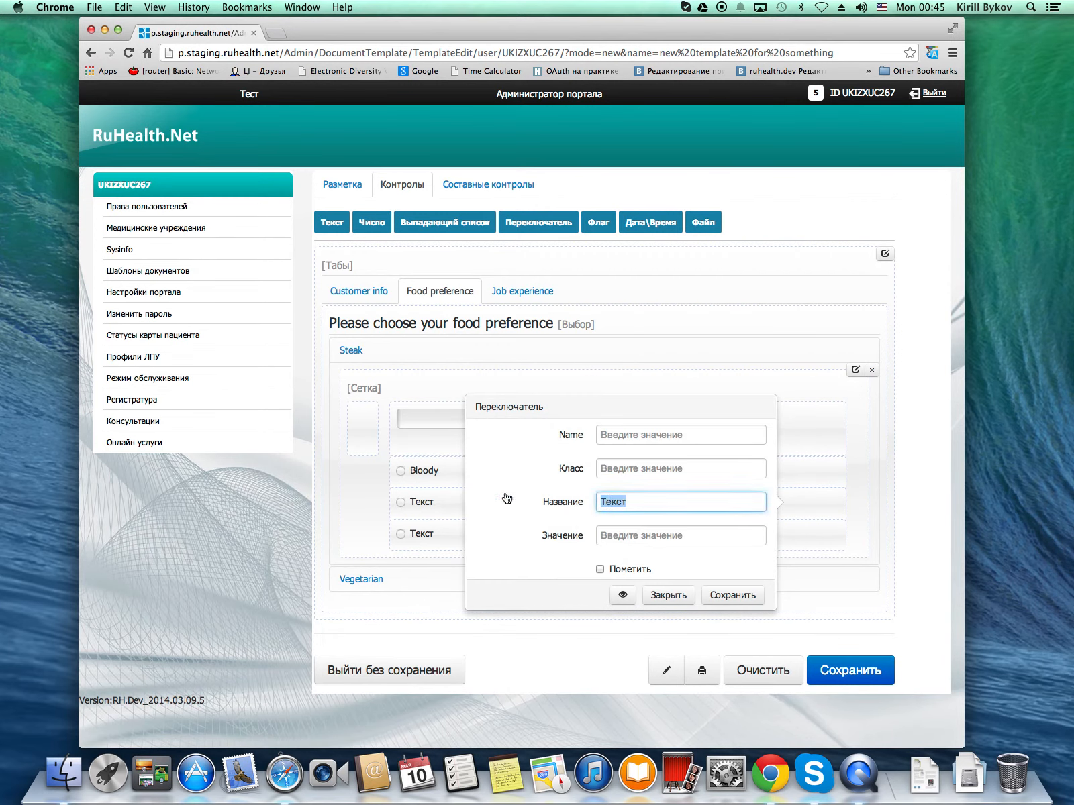
pyautogui.write('Medium')
pyautogui.click(732, 595)
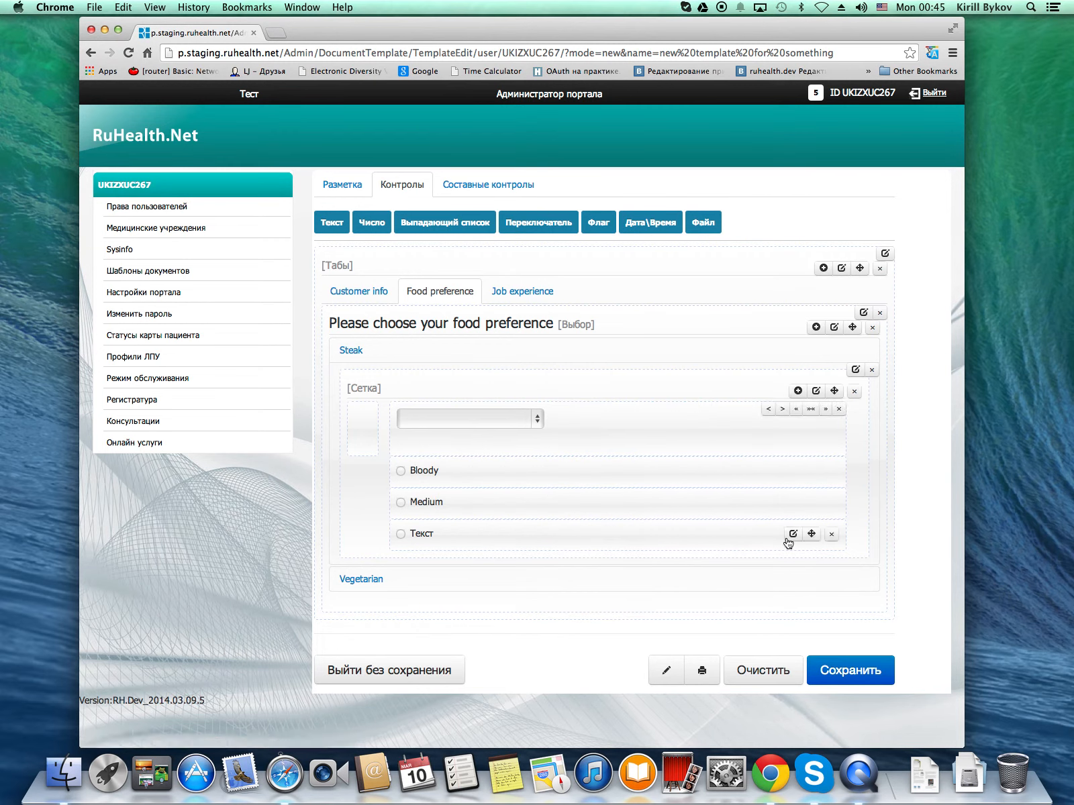
# - Name the third radio button in the Steak option "Well done" and save it
pyautogui.click(792, 535)
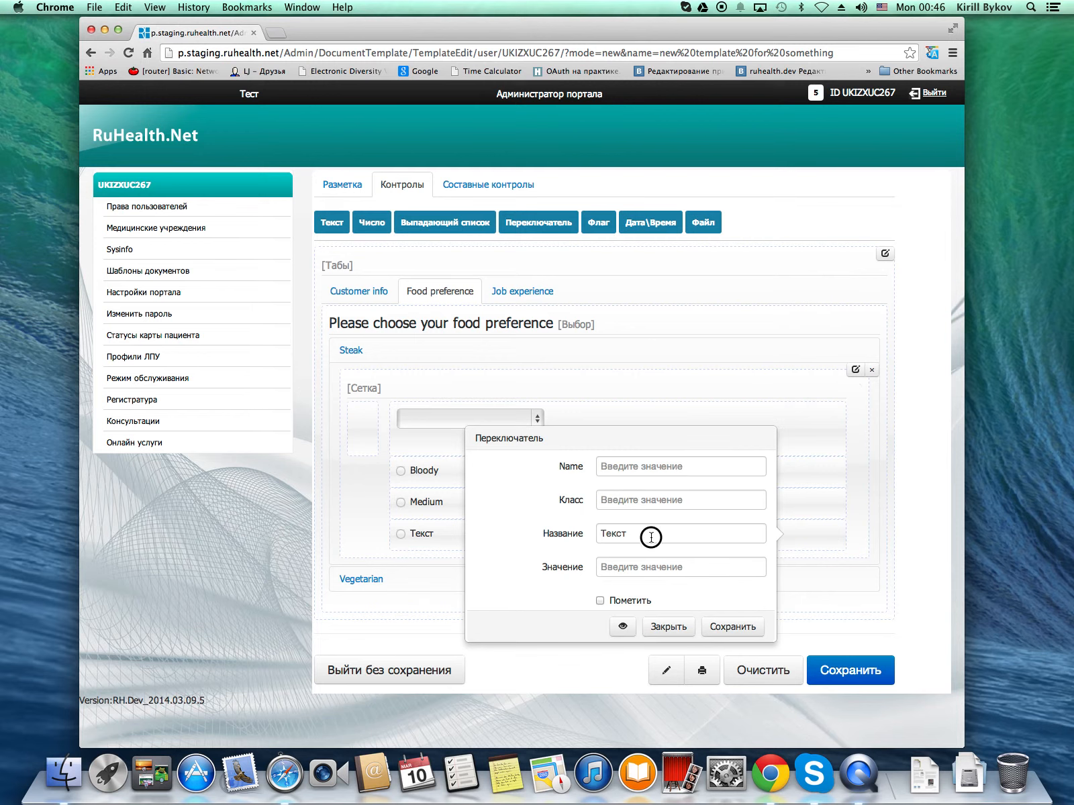
pyautogui.click(545, 533)
pyautogui.write('Well done')
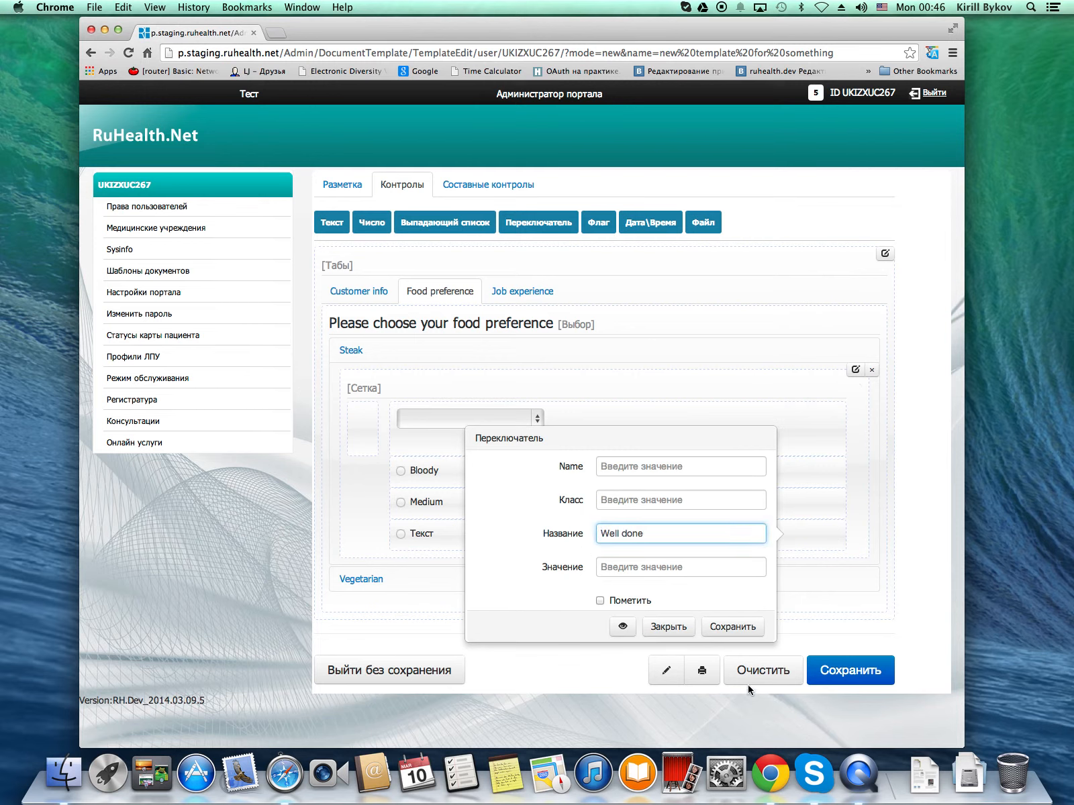
pyautogui.click(733, 626)
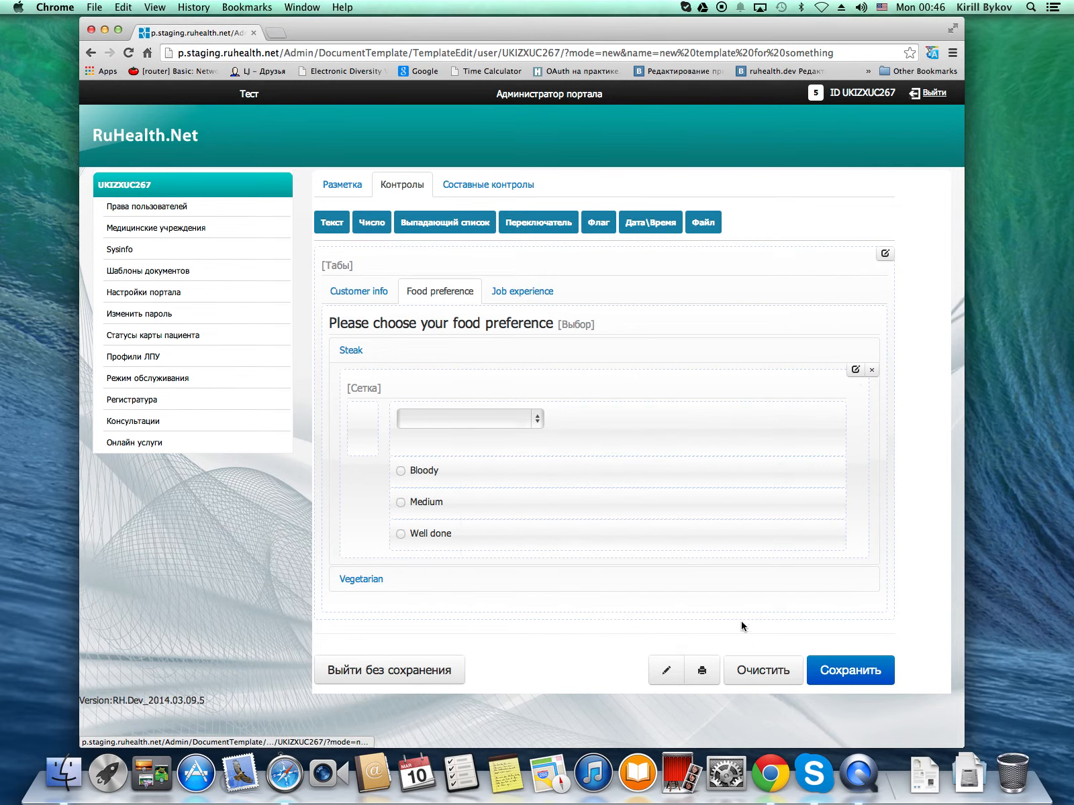
# - Expand the Vegetarian option and place a group (Группа) in the wide column of its grid
pyautogui.click(414, 577)
pyautogui.moveTo(413, 461)
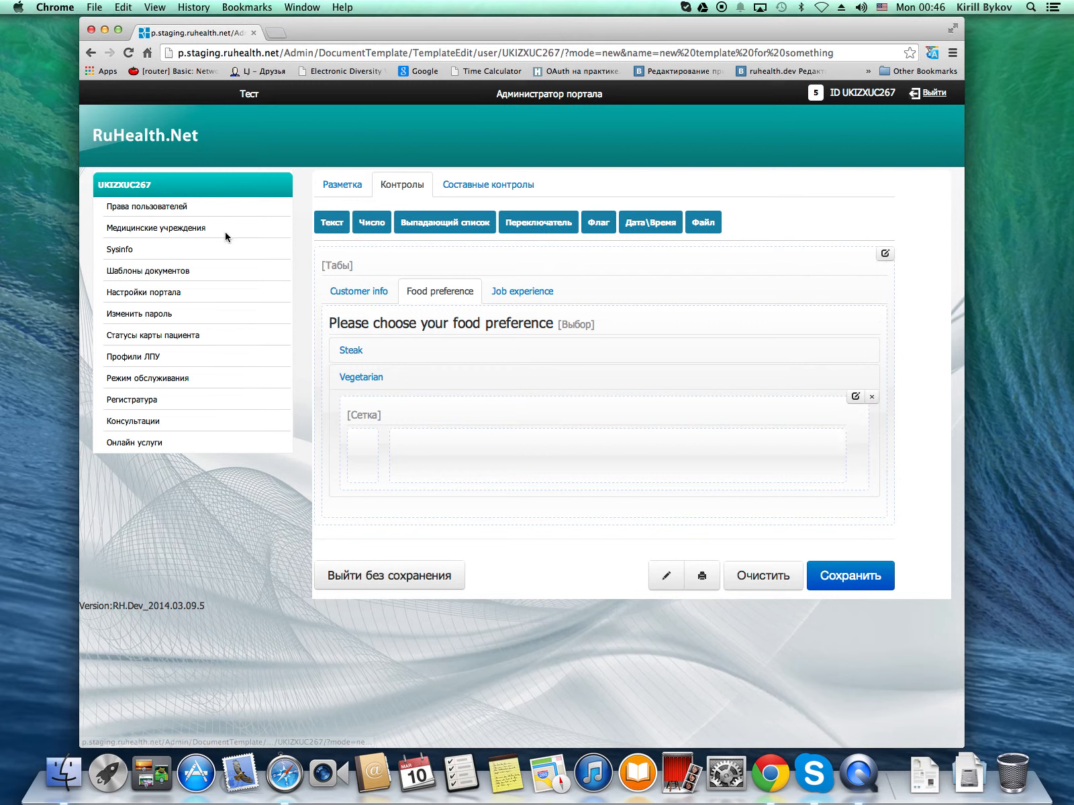
pyautogui.click(346, 186)
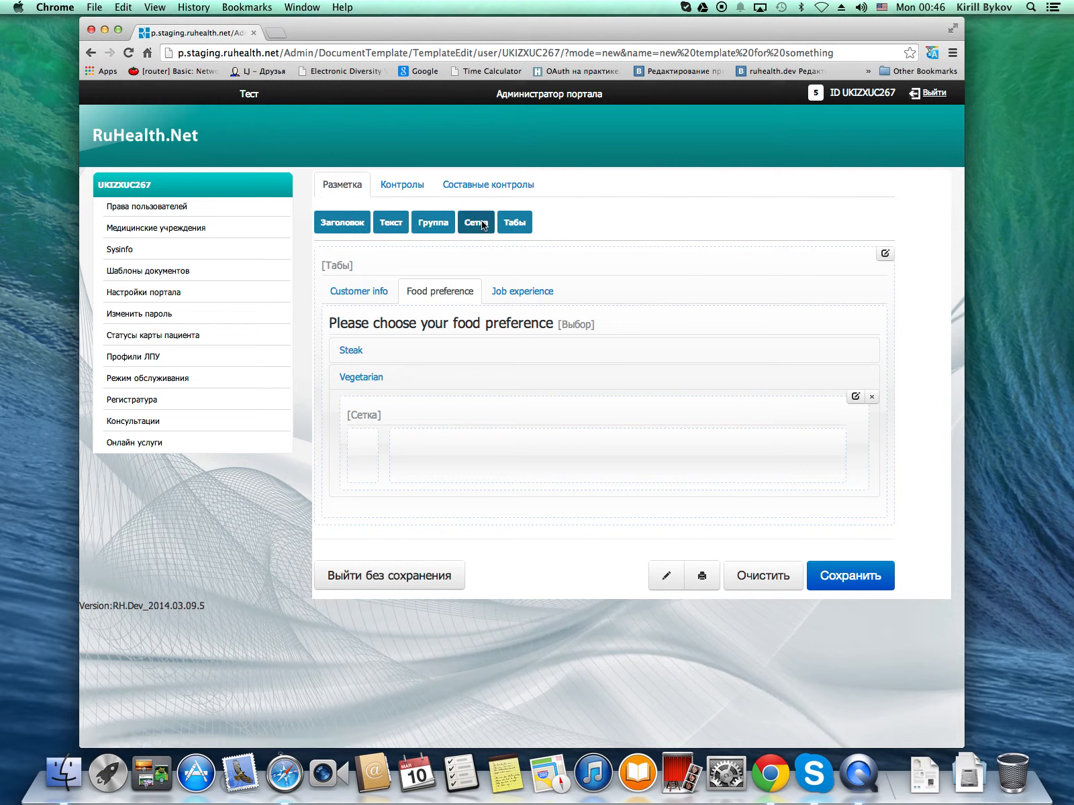
pyautogui.moveTo(433, 222); pyautogui.dragTo(437, 453)
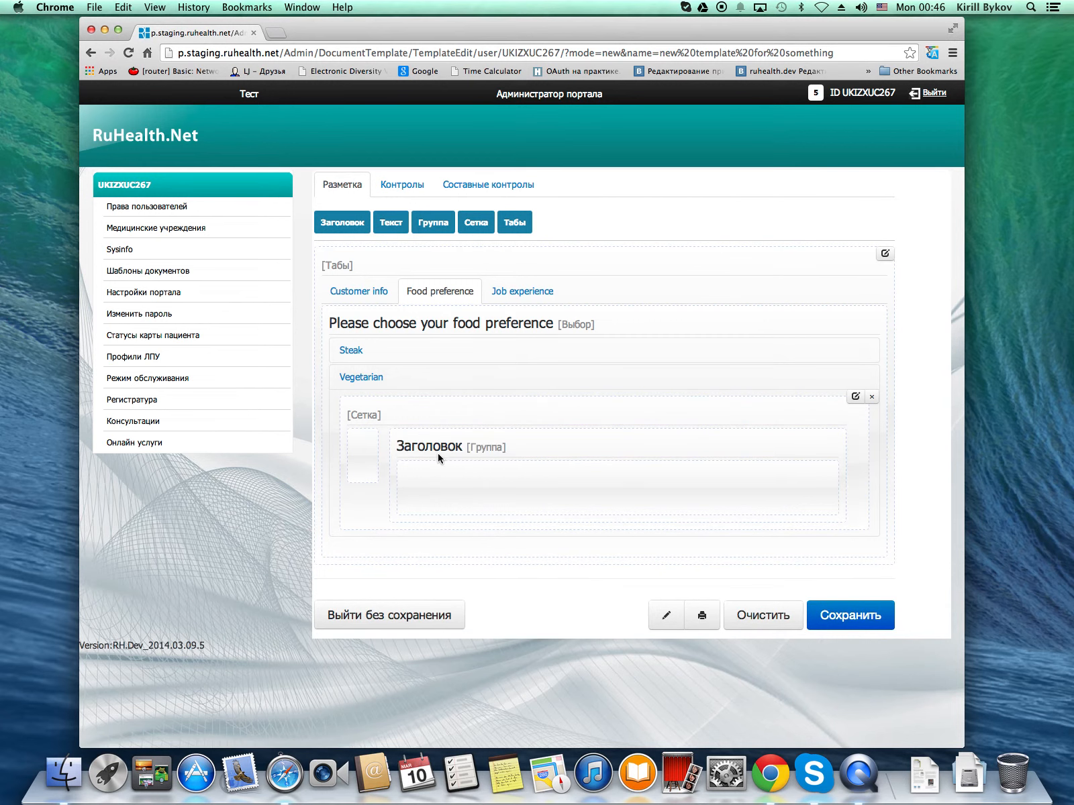
# - Set the heading text of the Vegetarian option's group to "Configure your salad" and save it
pyautogui.click(793, 450)
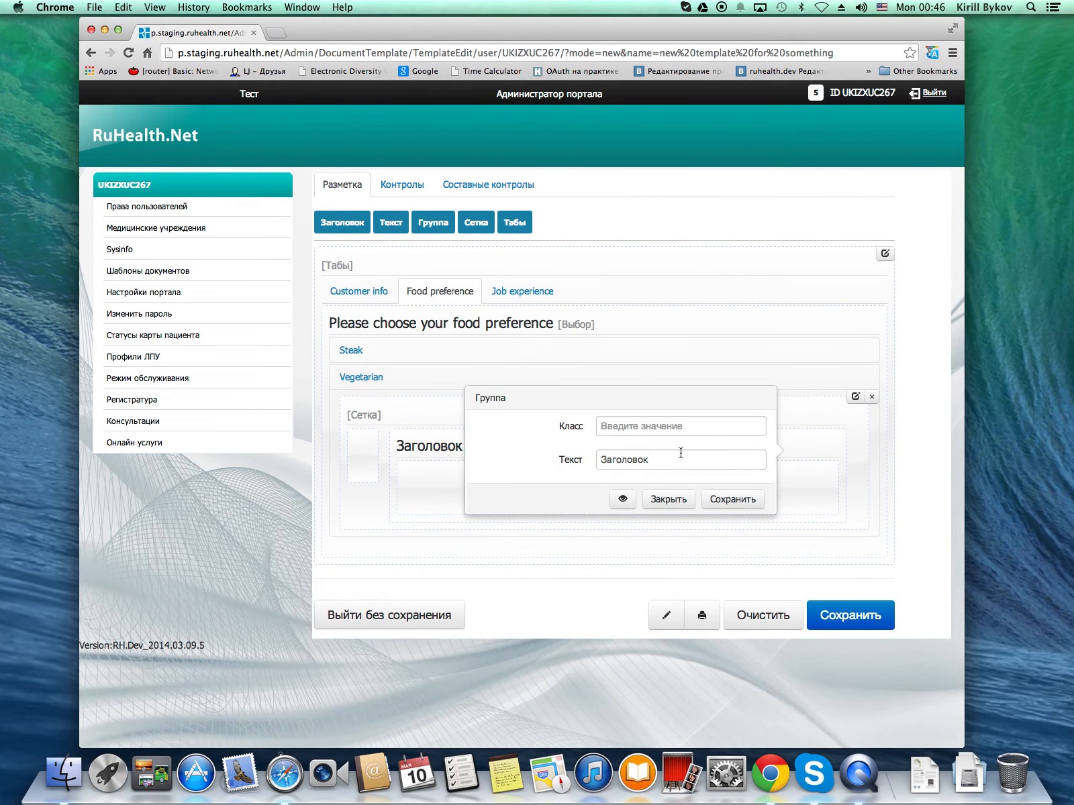
pyautogui.click(669, 464)
pyautogui.moveTo(669, 464); pyautogui.dragTo(503, 456)
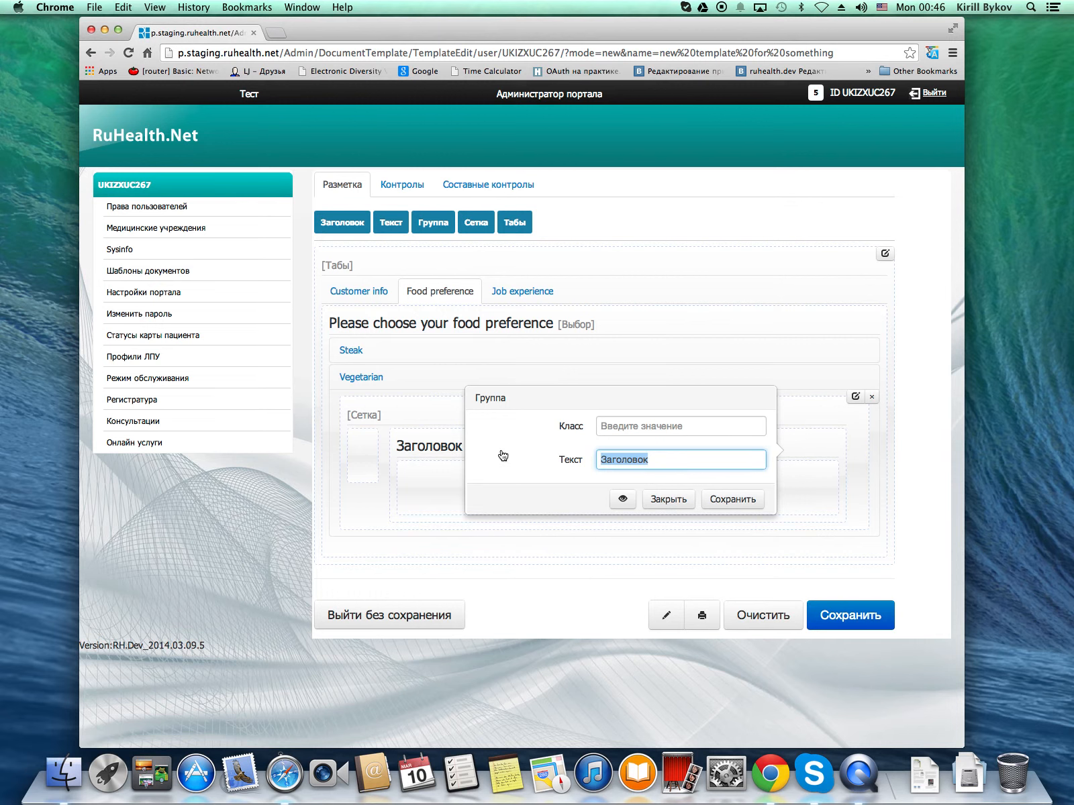
pyautogui.write('Ch')
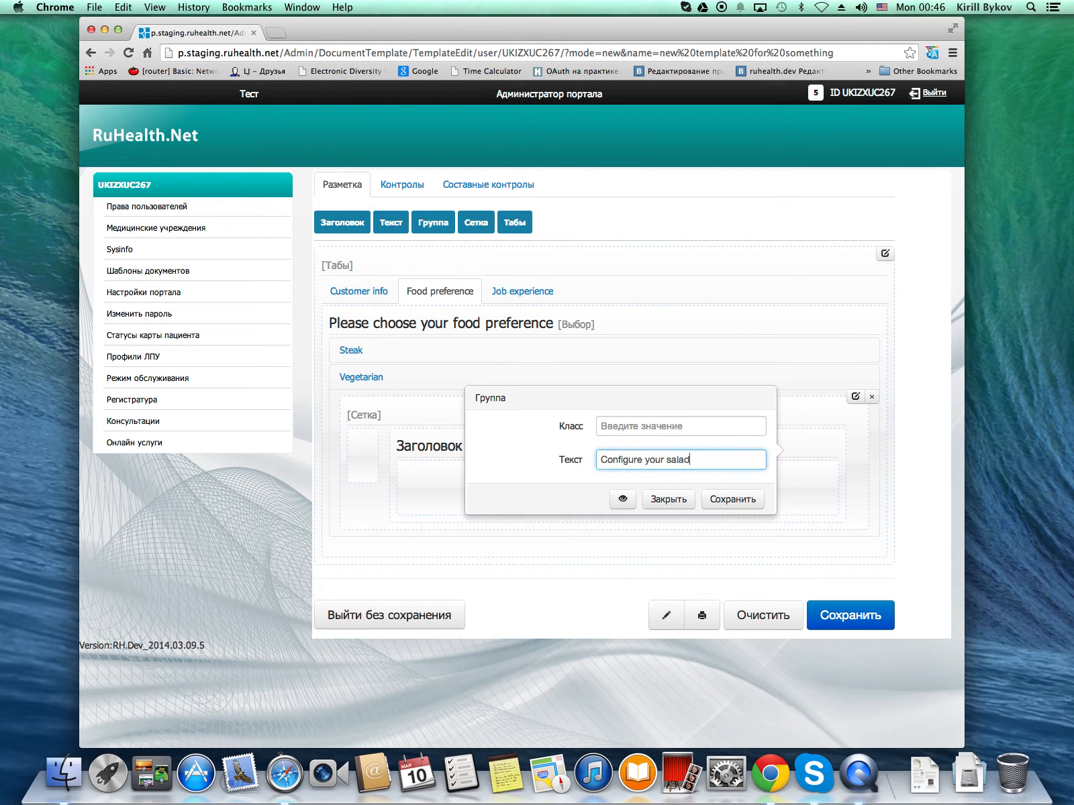
pyautogui.click(751, 499)
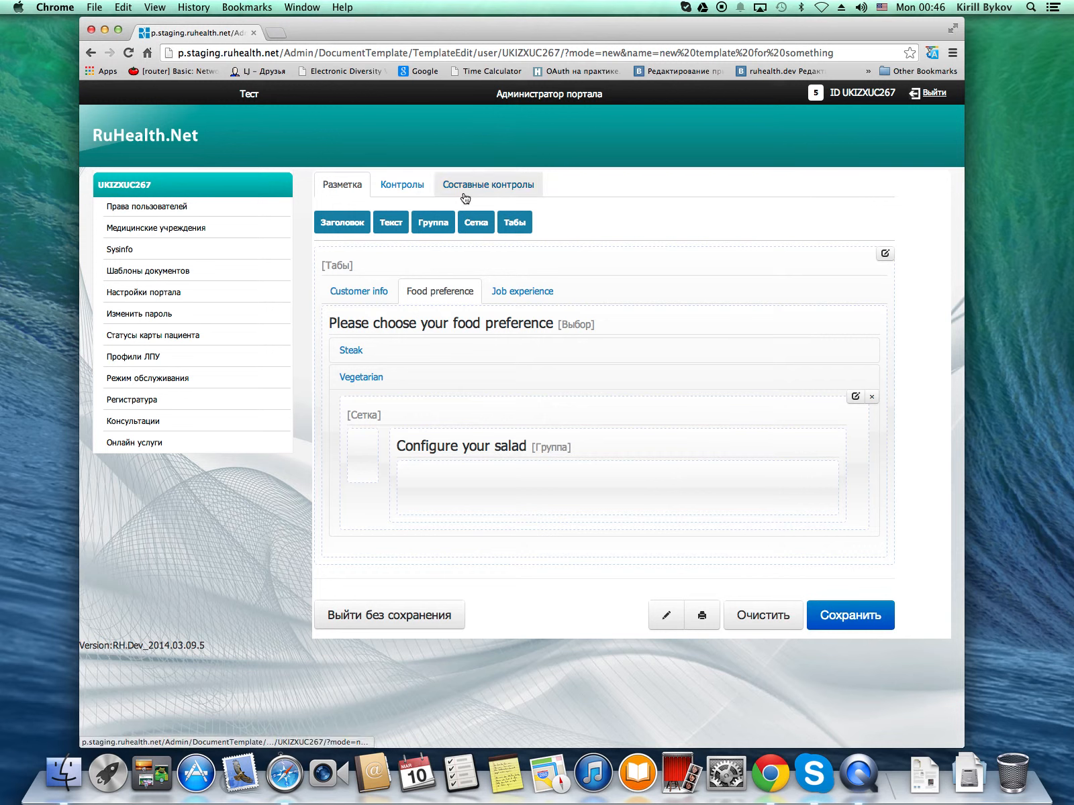
# - Place four checkbox controls (Флаг) one below another inside the "Configure your salad" group
pyautogui.click(417, 185)
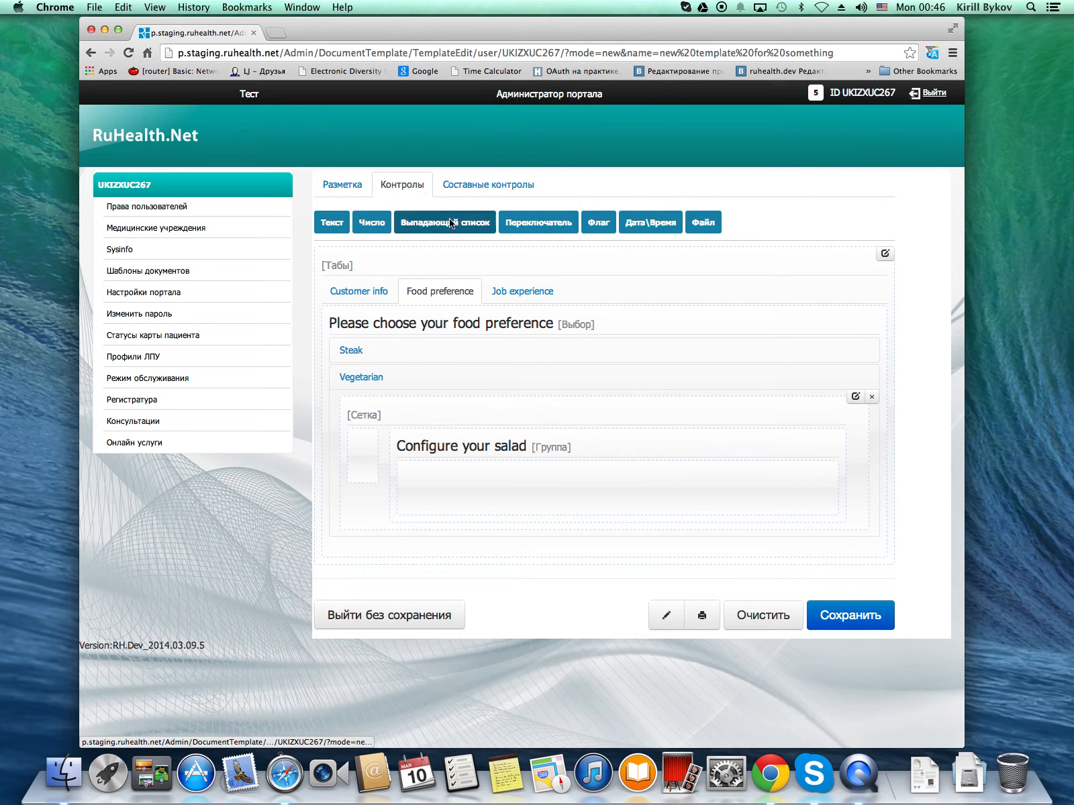
pyautogui.moveTo(603, 226); pyautogui.dragTo(463, 477)
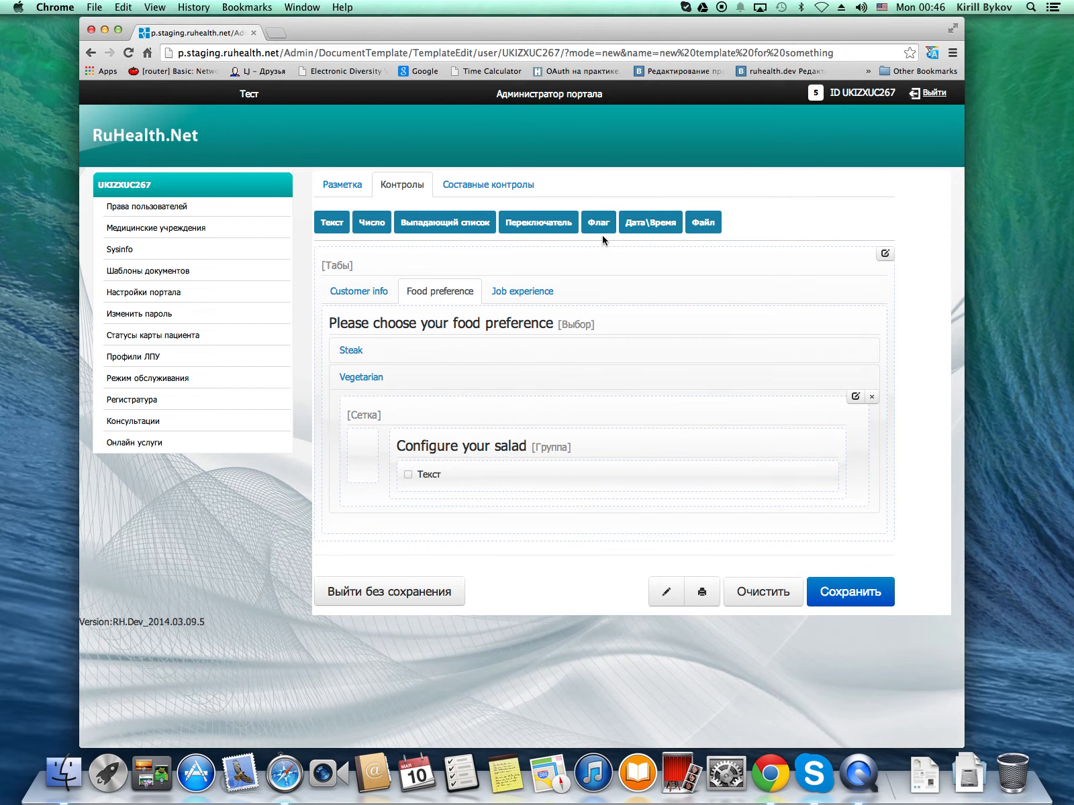
pyautogui.moveTo(599, 227); pyautogui.dragTo(487, 484)
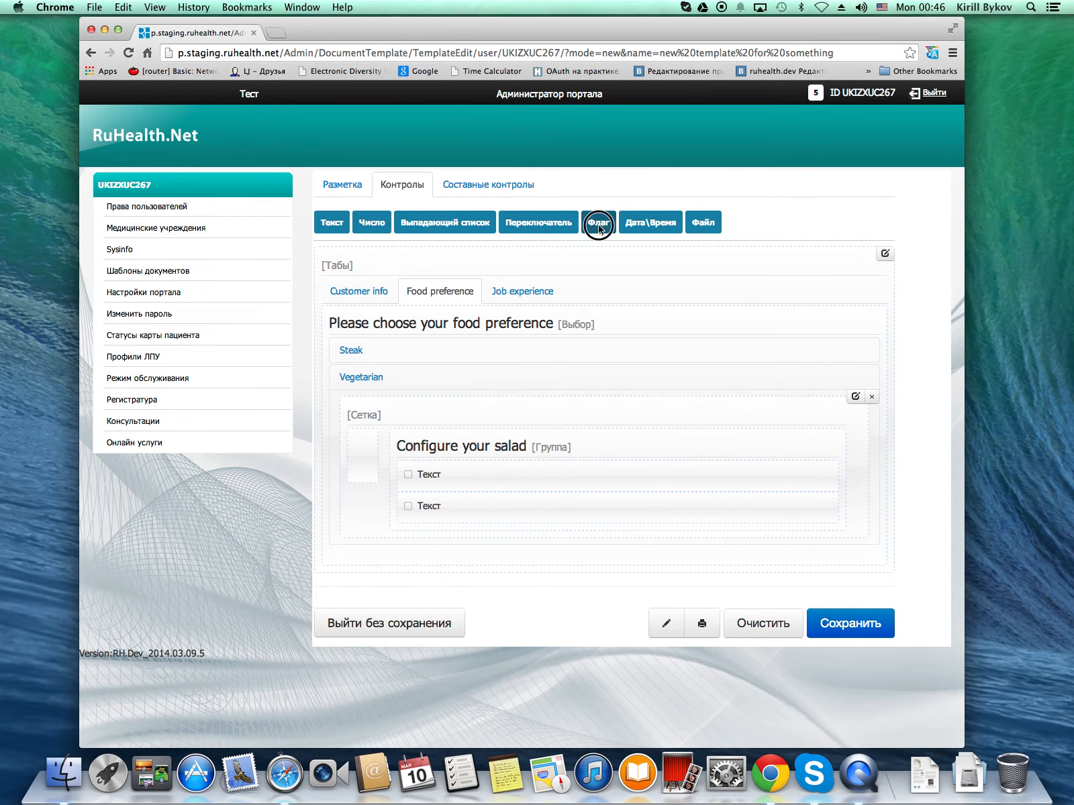
pyautogui.moveTo(599, 225); pyautogui.dragTo(500, 517)
pyautogui.moveTo(604, 226); pyautogui.dragTo(510, 544)
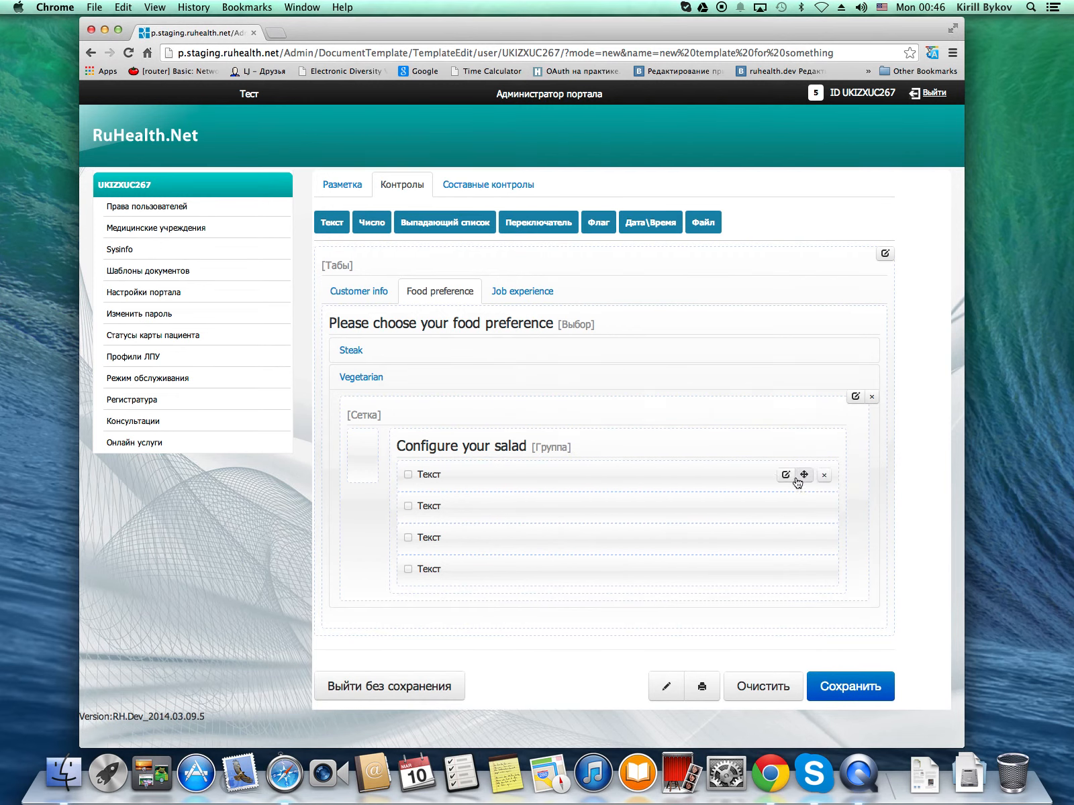
# - Name the first checkbox in the "Configure your salad" group "Carrots" and save it
pyautogui.click(784, 475)
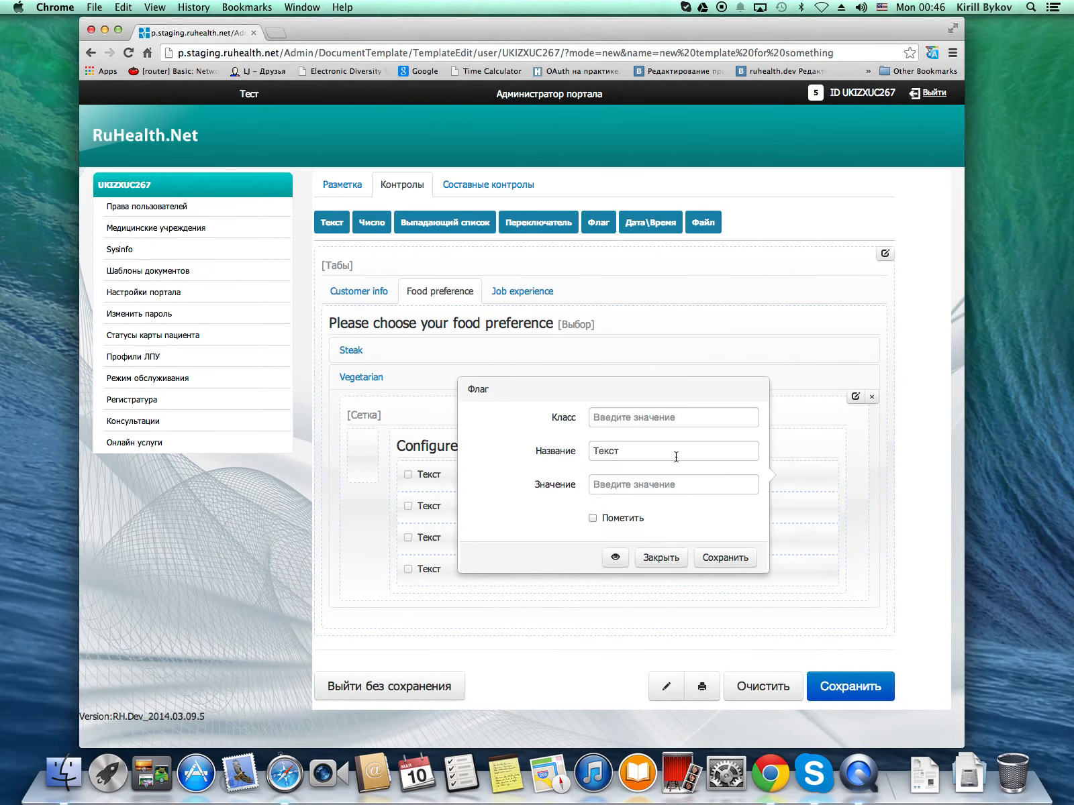
pyautogui.moveTo(676, 451); pyautogui.dragTo(434, 449)
pyautogui.write('Carropts')
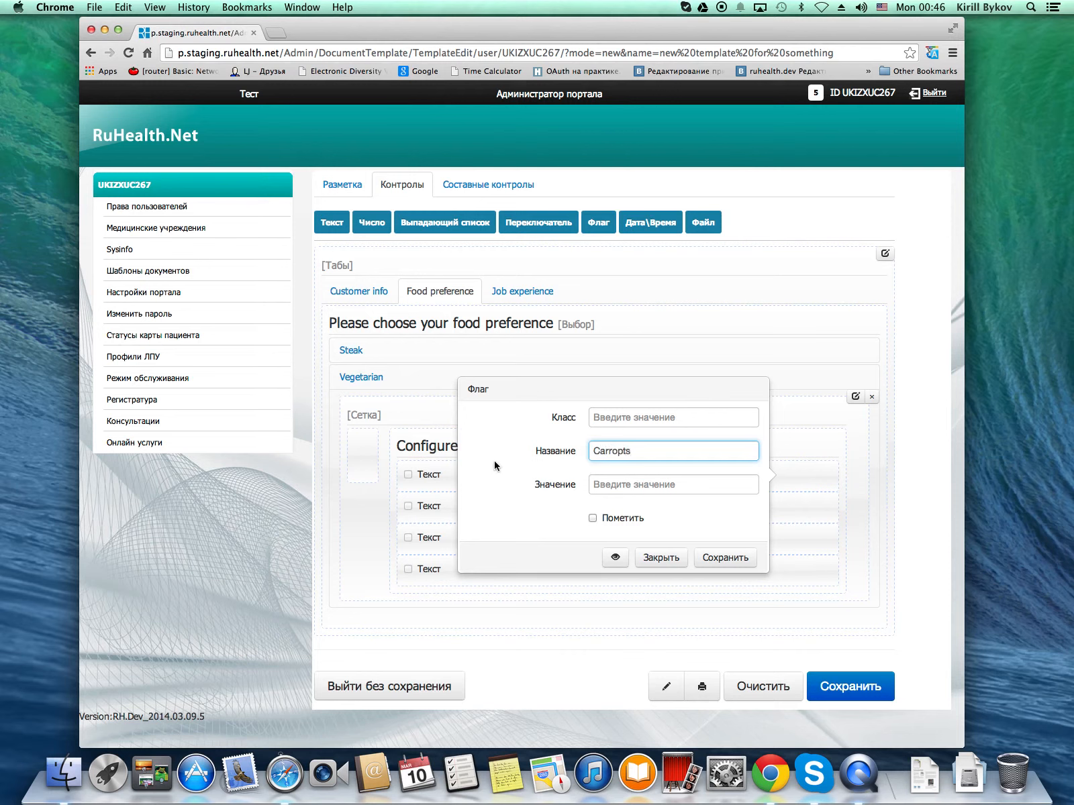
pyautogui.press('Left')
pyautogui.click(725, 557)
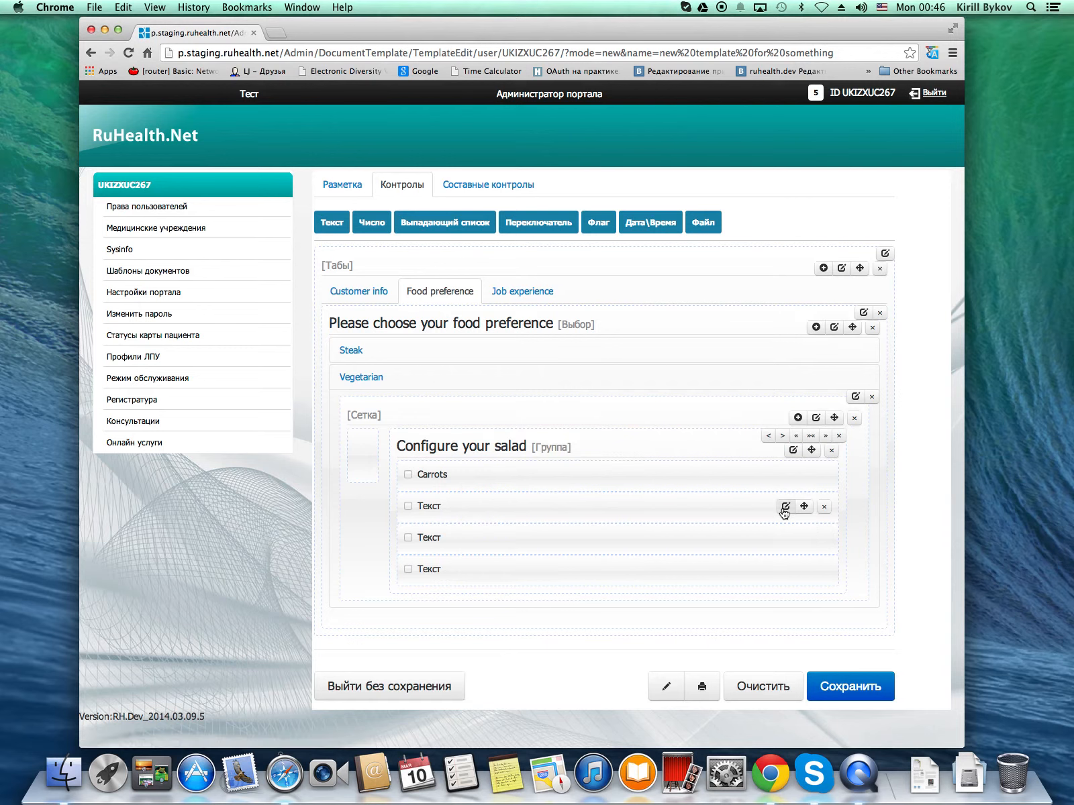
# - Name the second checkbox in the "Configure your salad" group "Beans" and save it
pyautogui.click(785, 508)
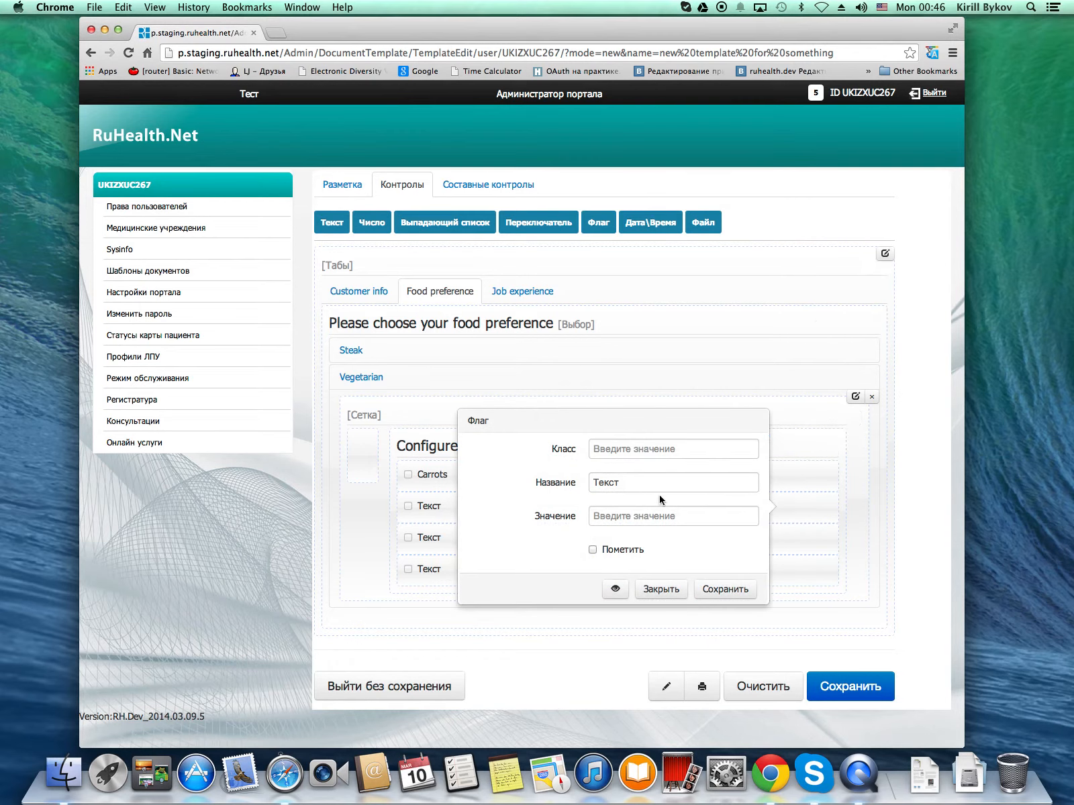
pyautogui.click(648, 485)
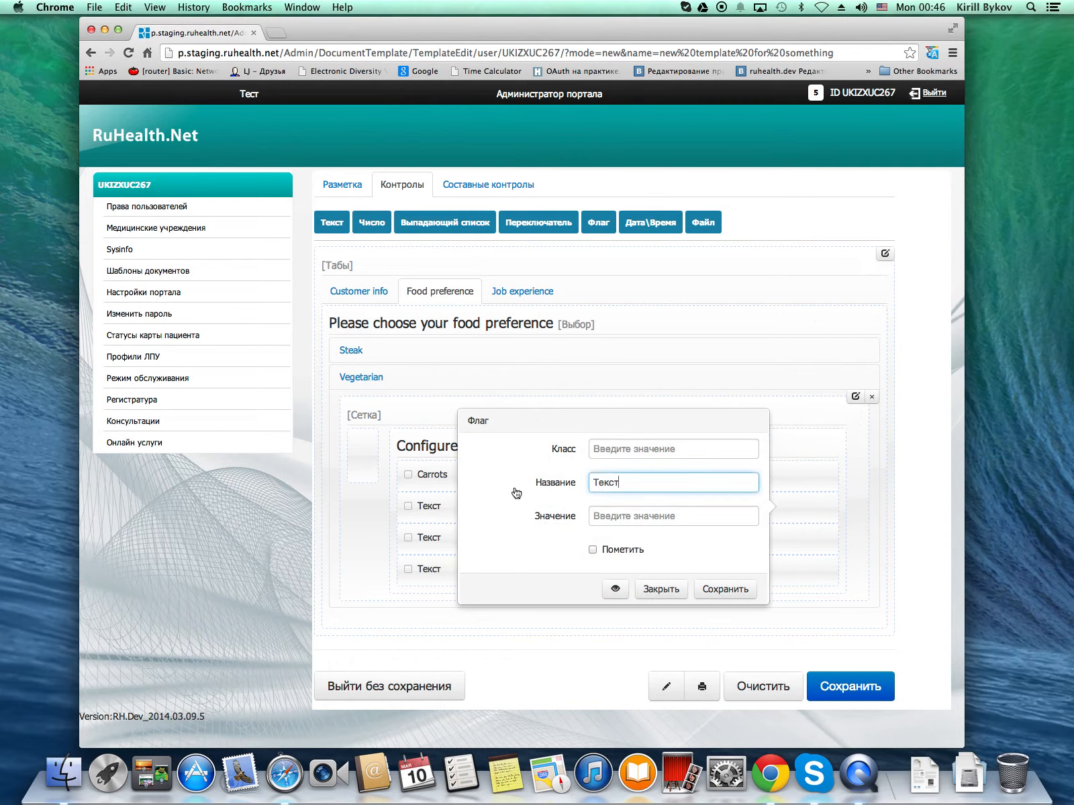
pyautogui.press('super+a')
pyautogui.write('B')
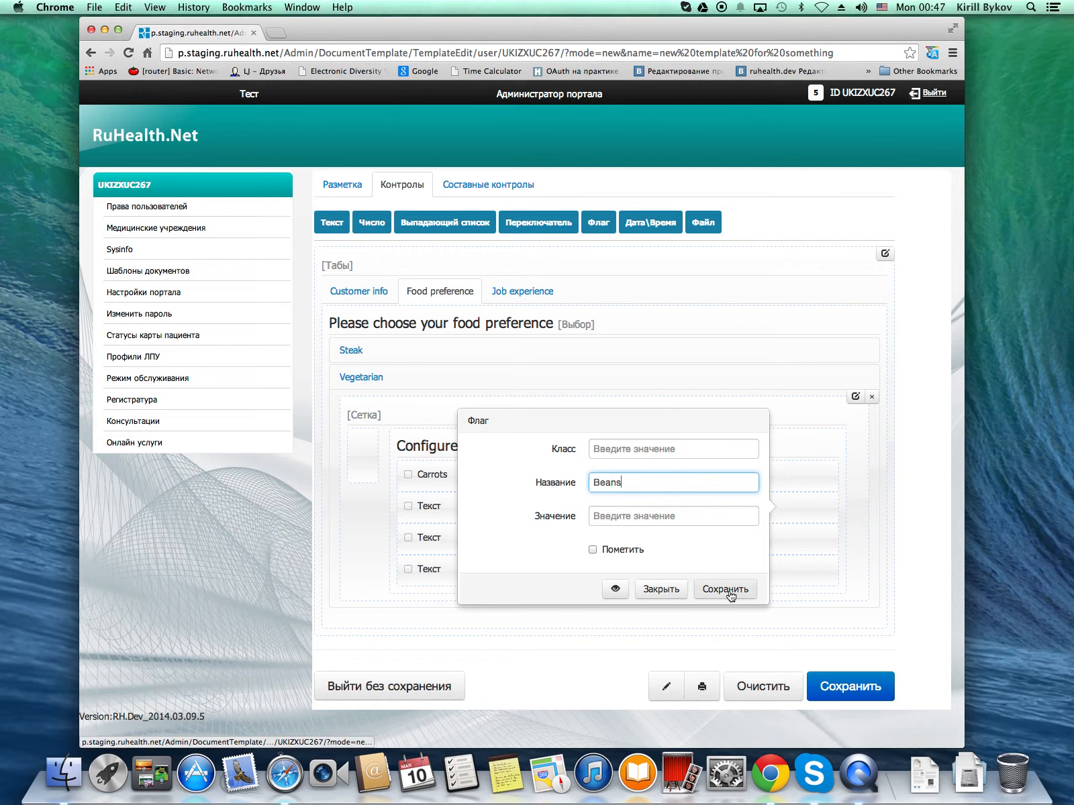
pyautogui.click(720, 588)
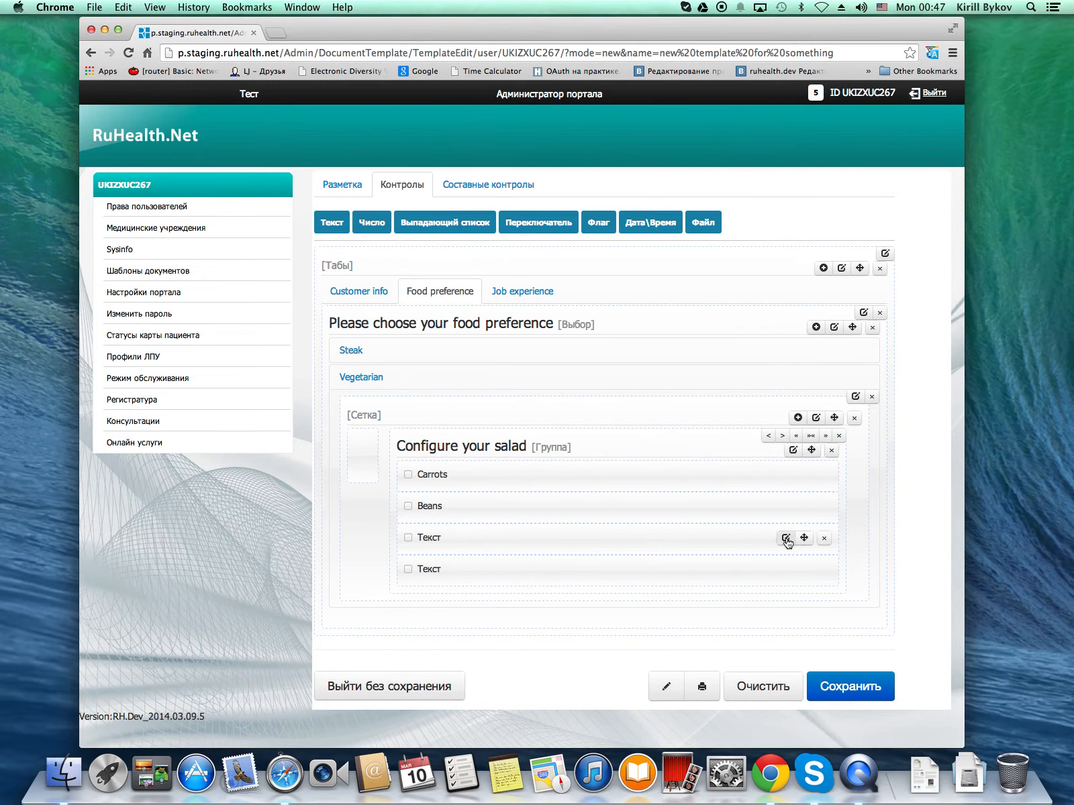
# - Name the third checkbox in the "Configure your salad" group "Asparagus" and save it
pyautogui.click(785, 538)
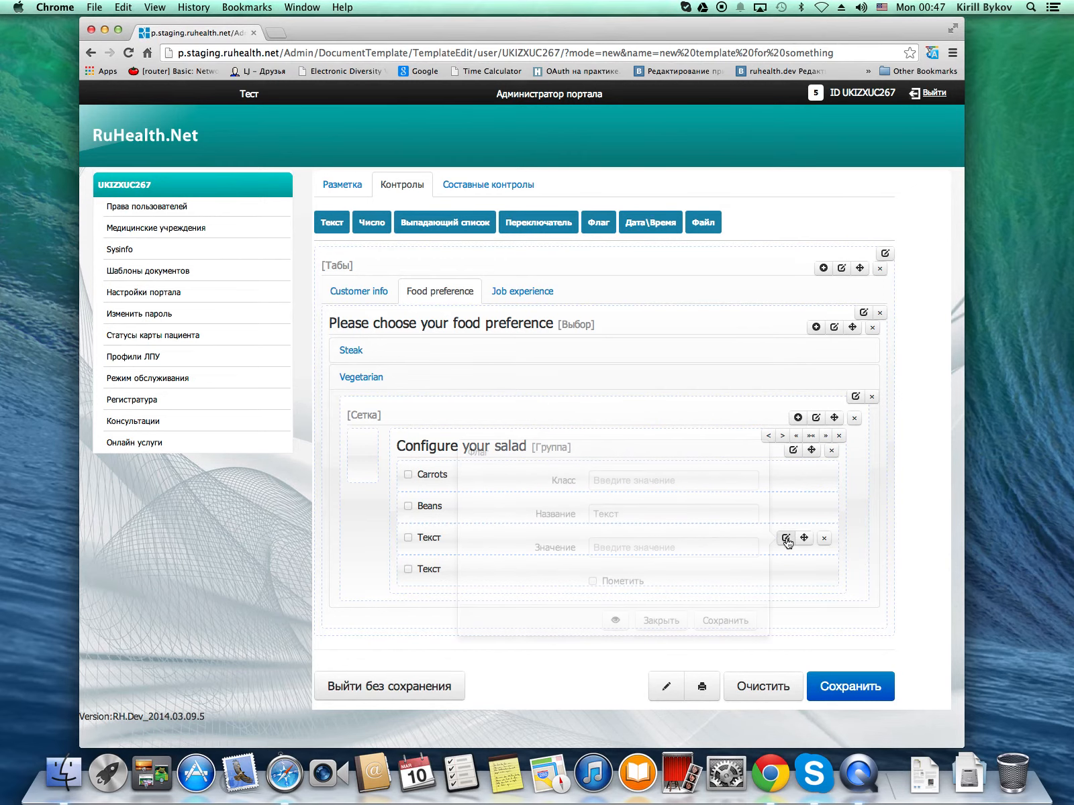
pyautogui.click(665, 516)
pyautogui.press('super+a')
pyautogui.write('A')
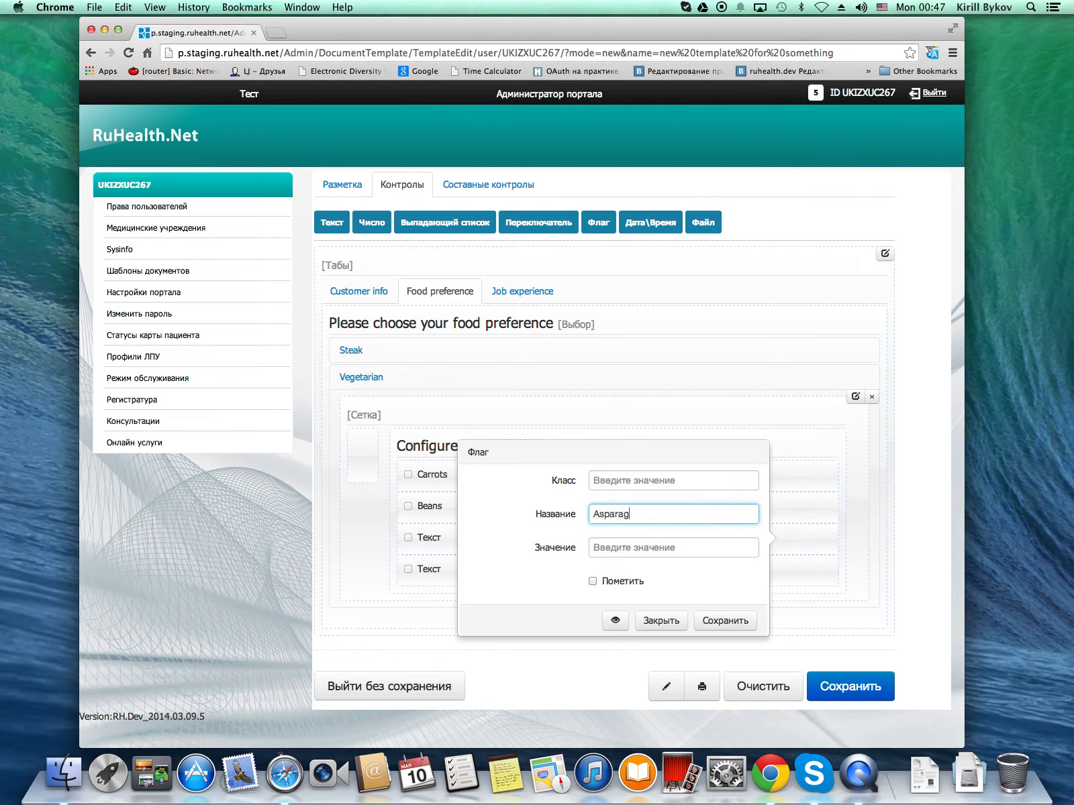
pyautogui.click(725, 621)
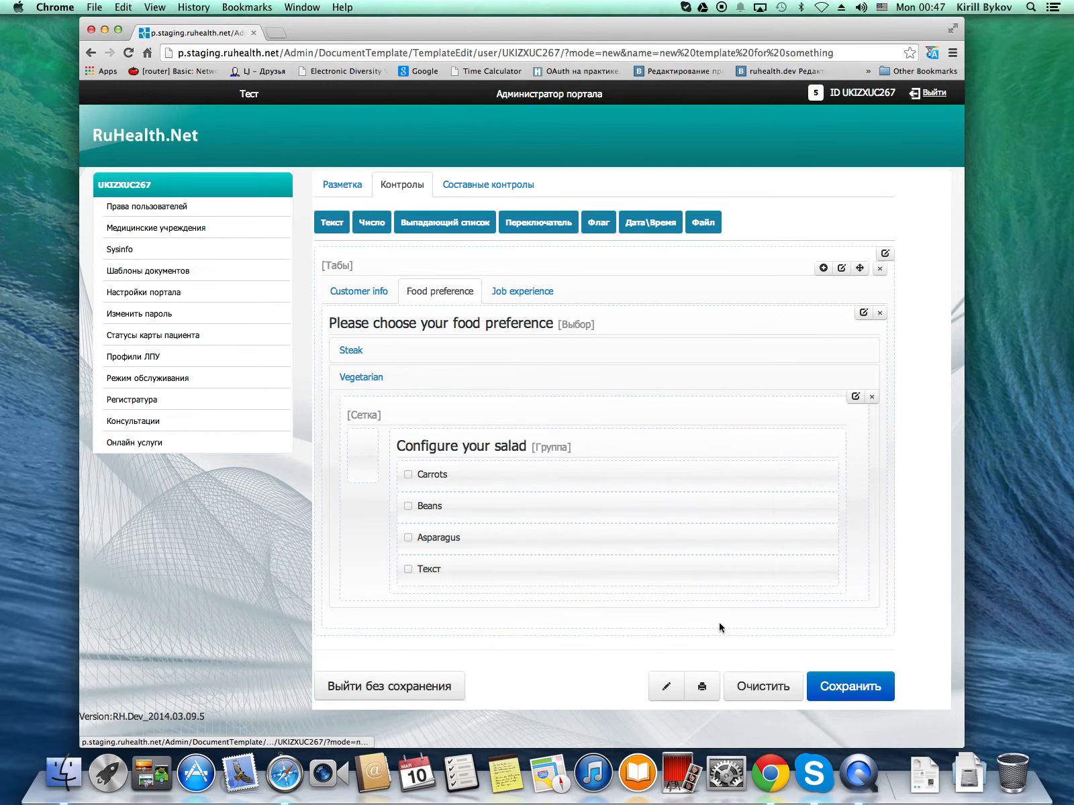
# - Name the fourth checkbox in the "Configure your salad" group "Onion" and save it
pyautogui.moveTo(819, 578)
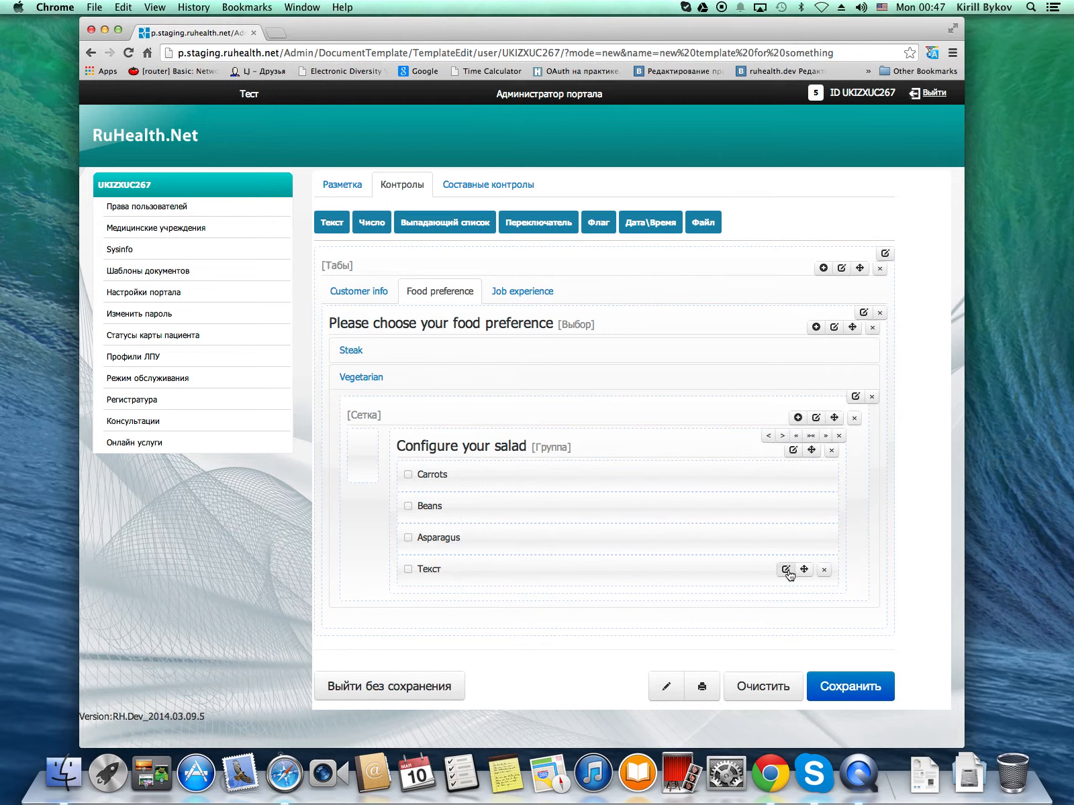
pyautogui.click(787, 572)
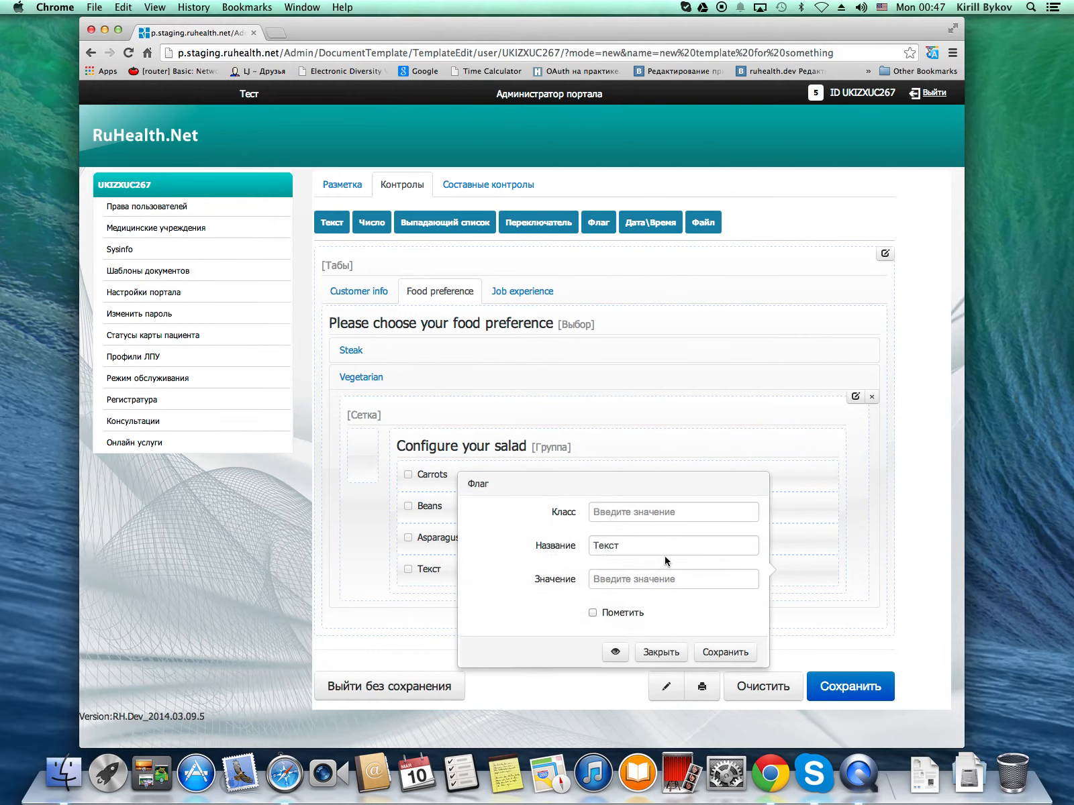
pyautogui.moveTo(664, 544); pyautogui.dragTo(550, 547)
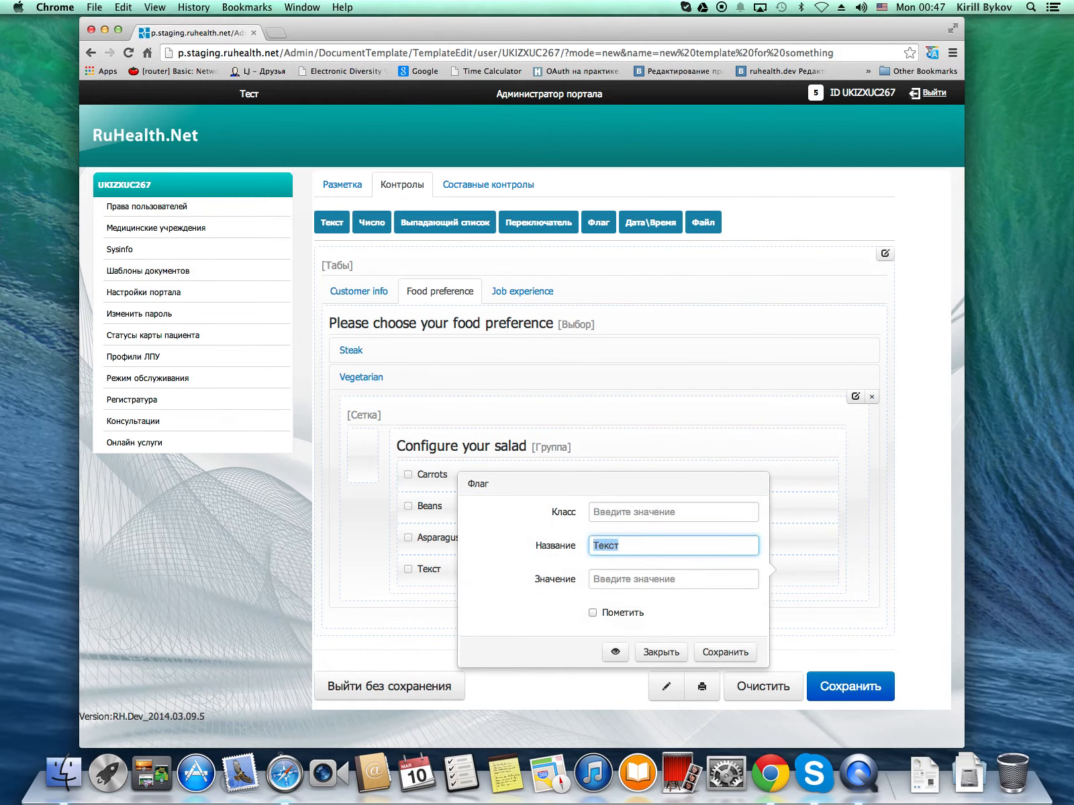
pyautogui.write('Onion')
pyautogui.click(720, 655)
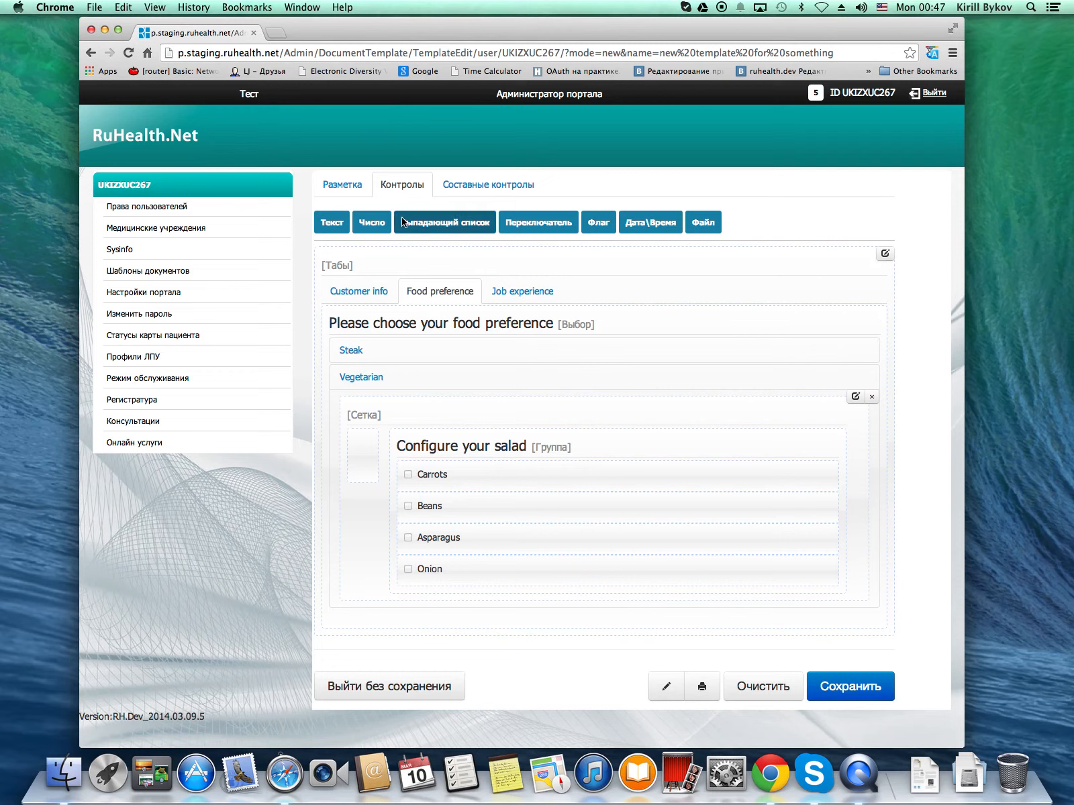
# - Add a second group (Группа) below the "Configure your salad" group and set its heading text to "Choose your dressing"
pyautogui.click(342, 185)
pyautogui.moveTo(432, 227); pyautogui.dragTo(457, 480)
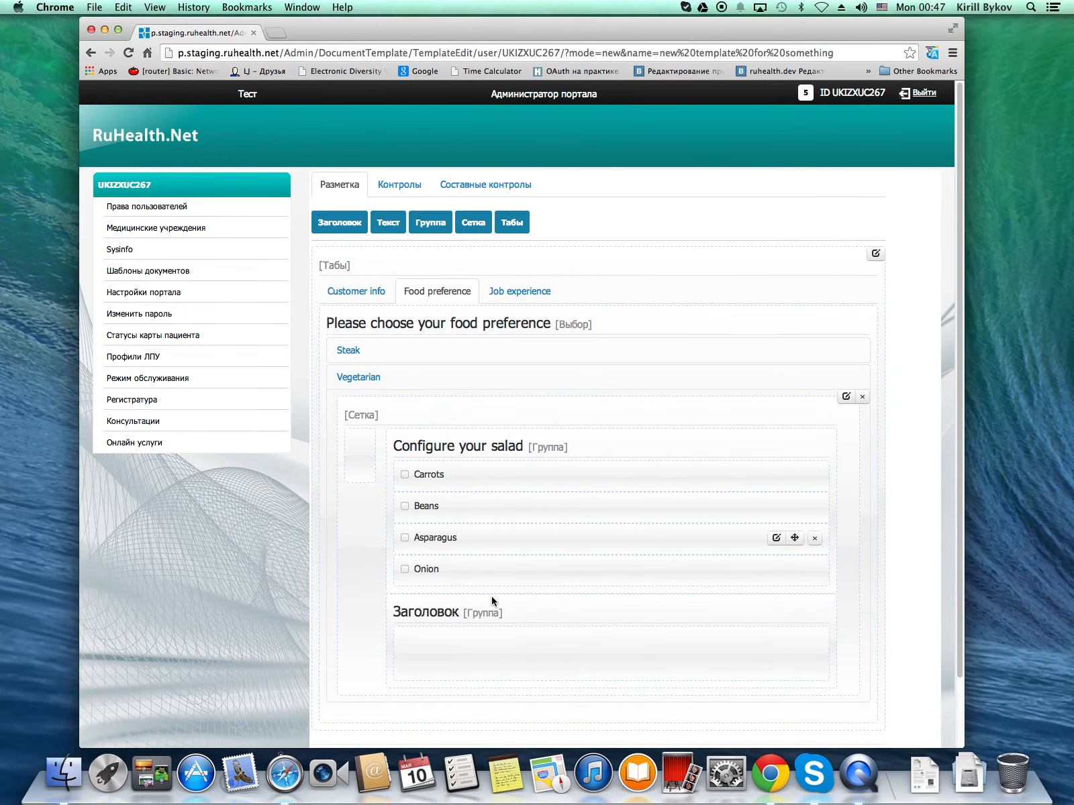
pyautogui.click(782, 616)
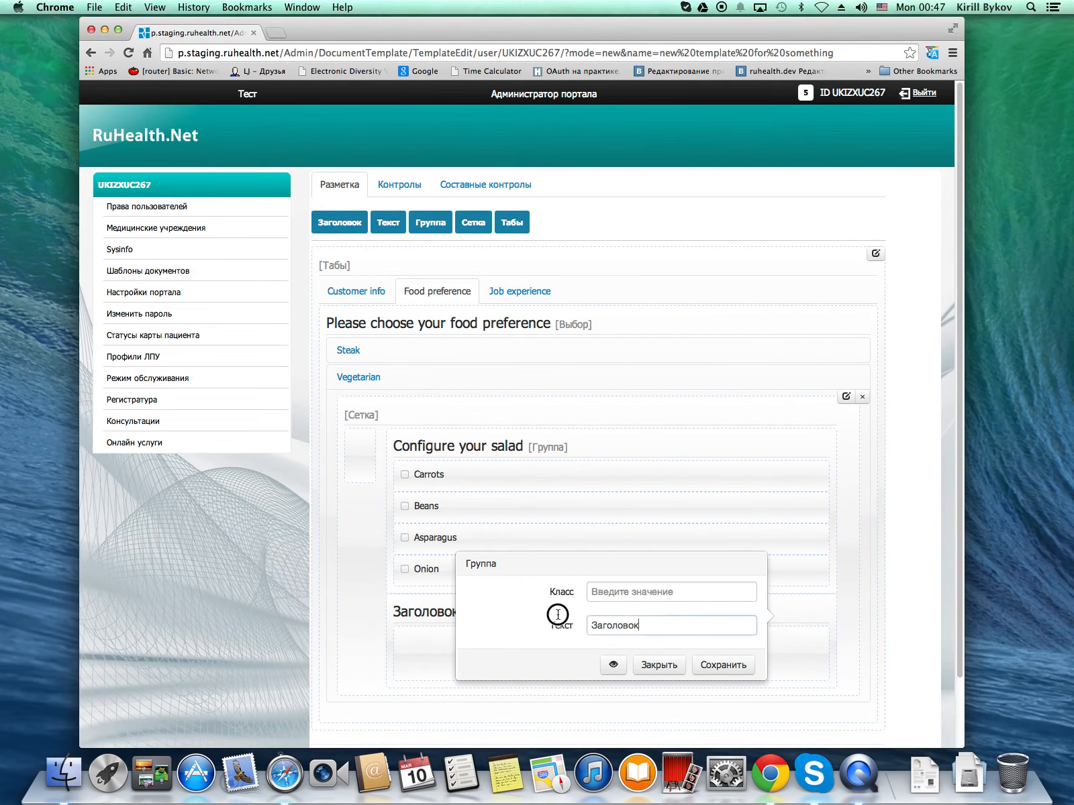
pyautogui.click(539, 609)
pyautogui.write('Ch')
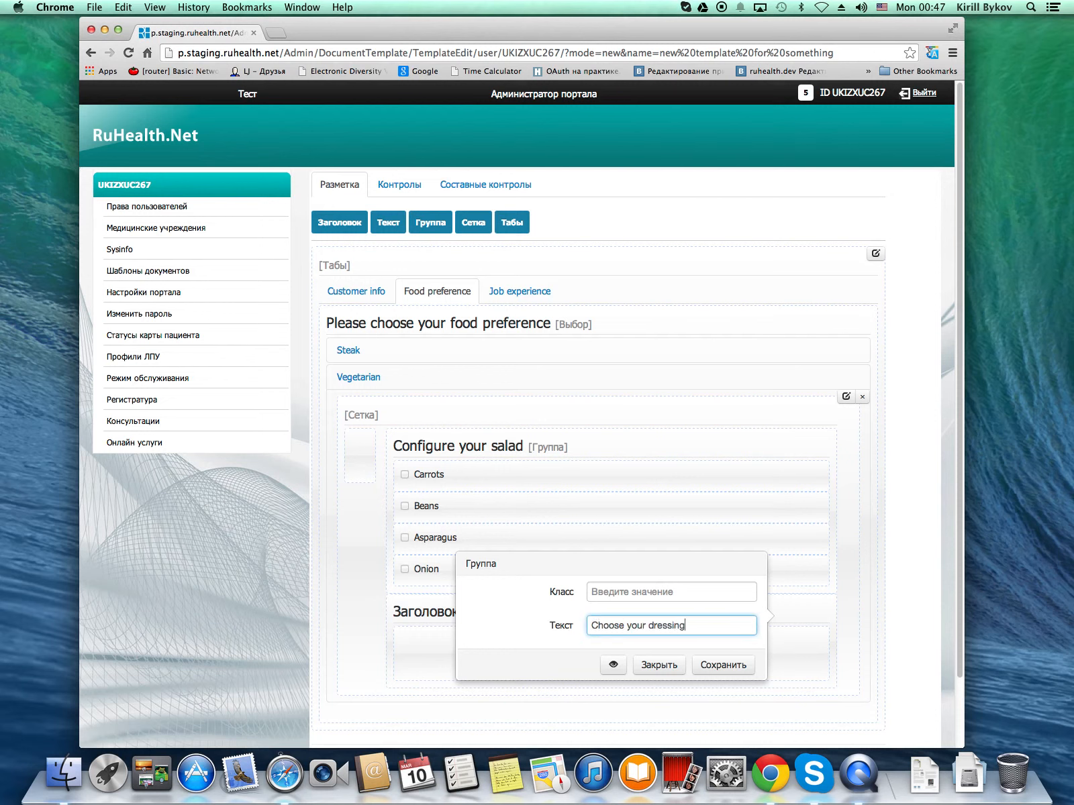
pyautogui.write('oose your dressing')
pyautogui.click(731, 670)
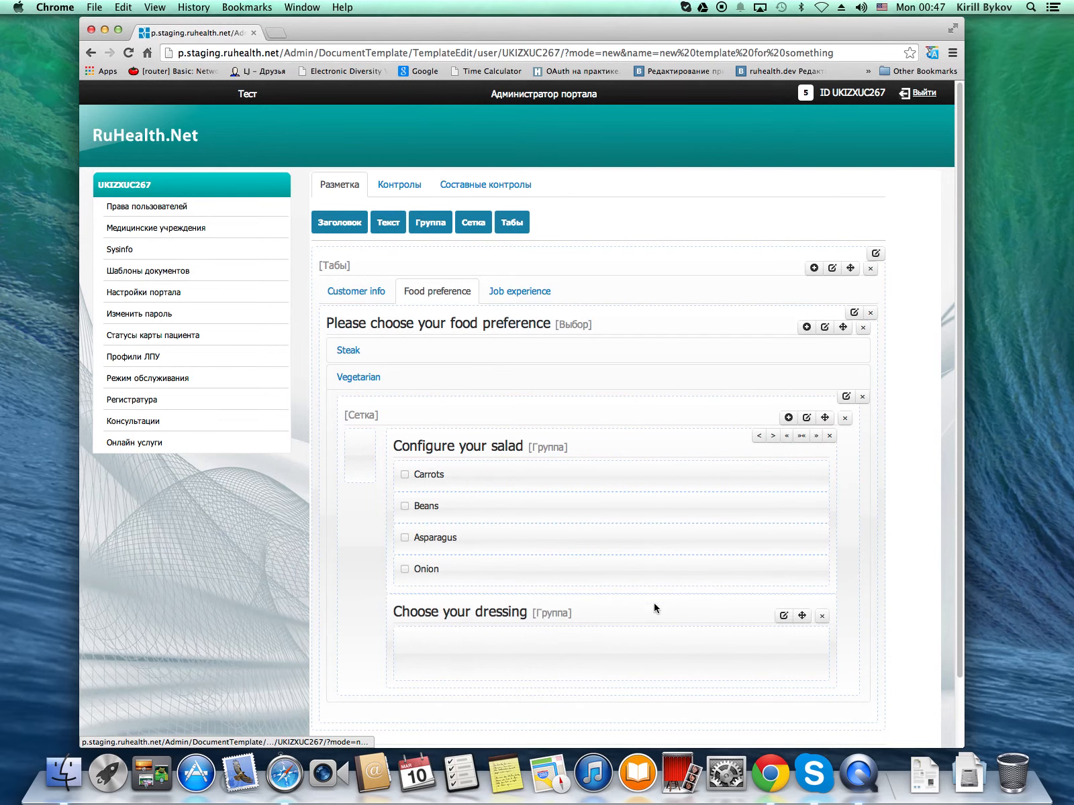
# - Place three radio button controls (Переключатель) one below another inside the "Choose your dressing" group
pyautogui.click(419, 184)
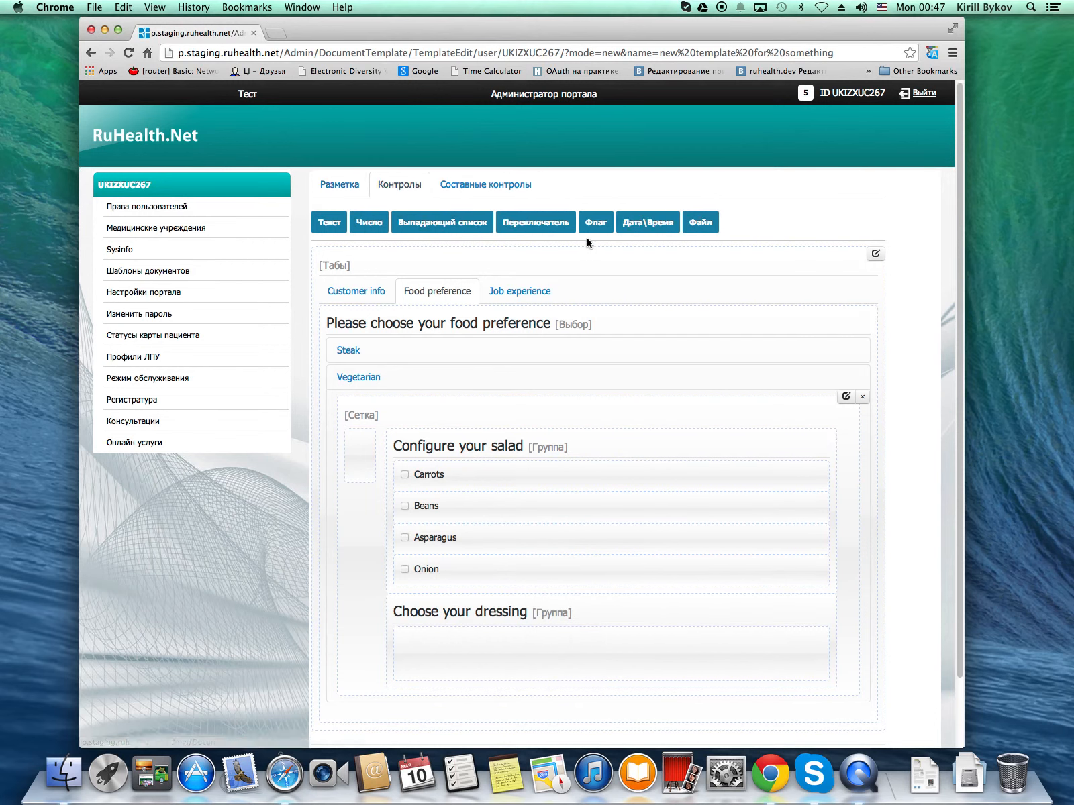
pyautogui.moveTo(553, 222); pyautogui.dragTo(486, 642)
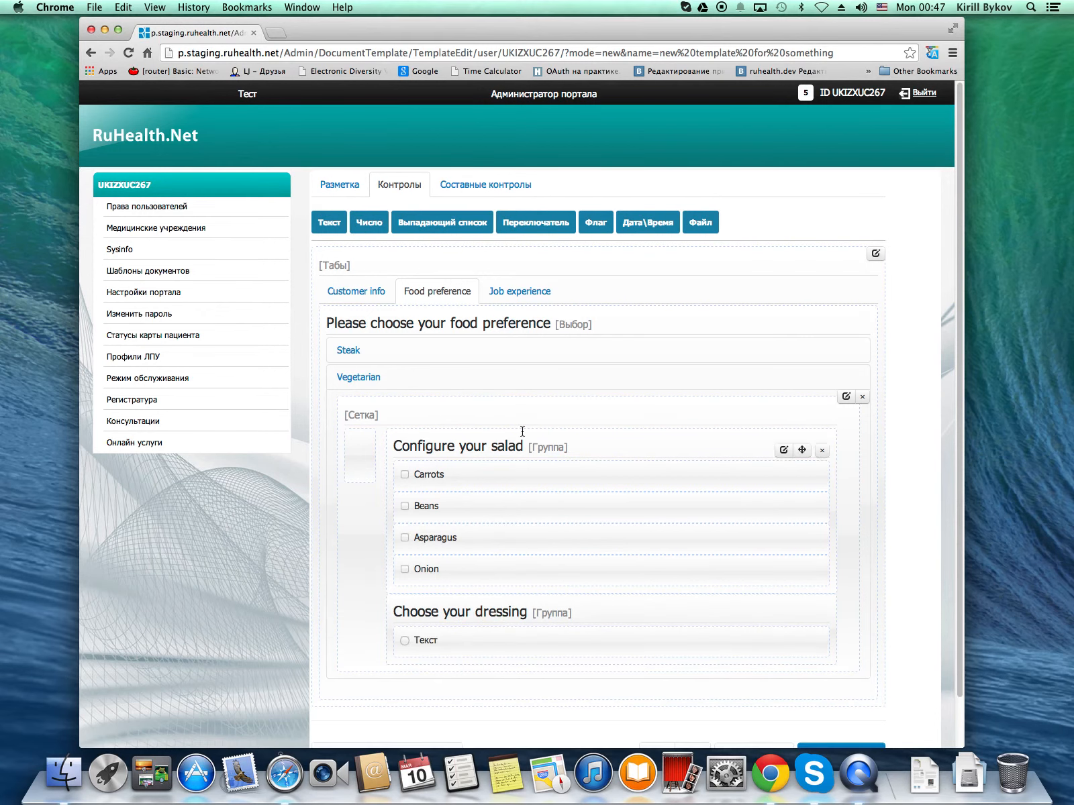
pyautogui.moveTo(563, 228); pyautogui.dragTo(483, 654)
pyautogui.moveTo(541, 223); pyautogui.dragTo(468, 672)
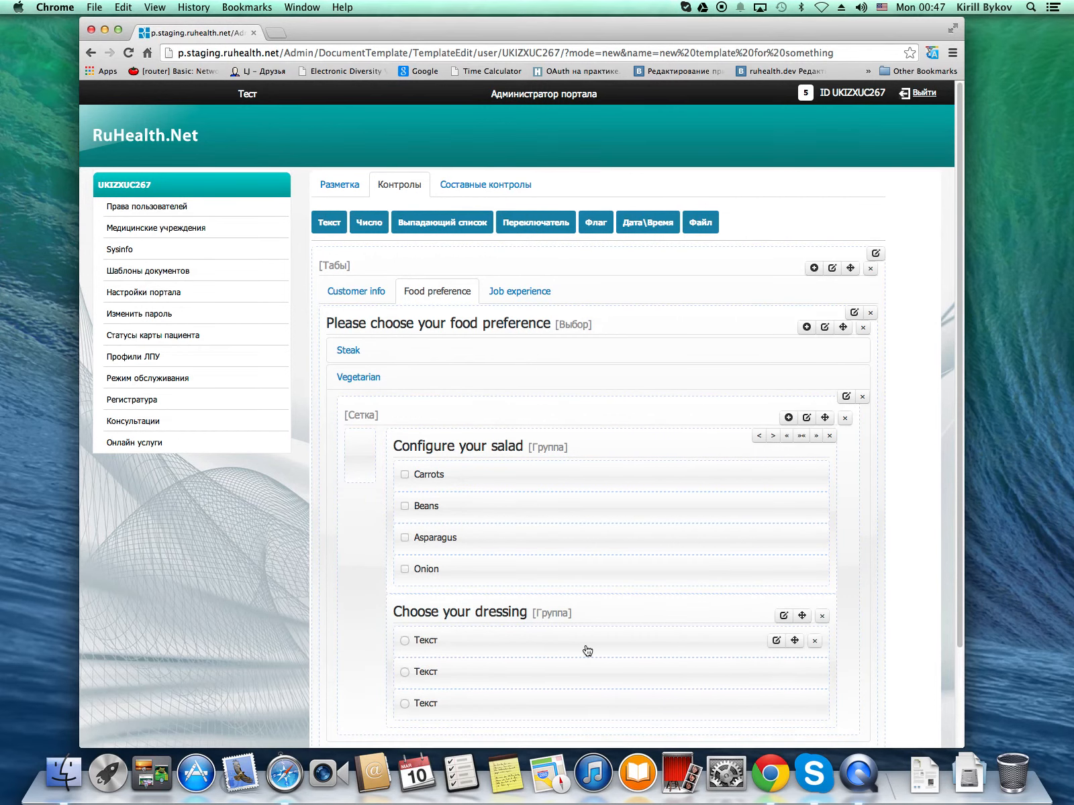
# - Name the first radio button in the "Choose your dressing" group "None", mark it as selected (Пометить) and save it
pyautogui.click(776, 641)
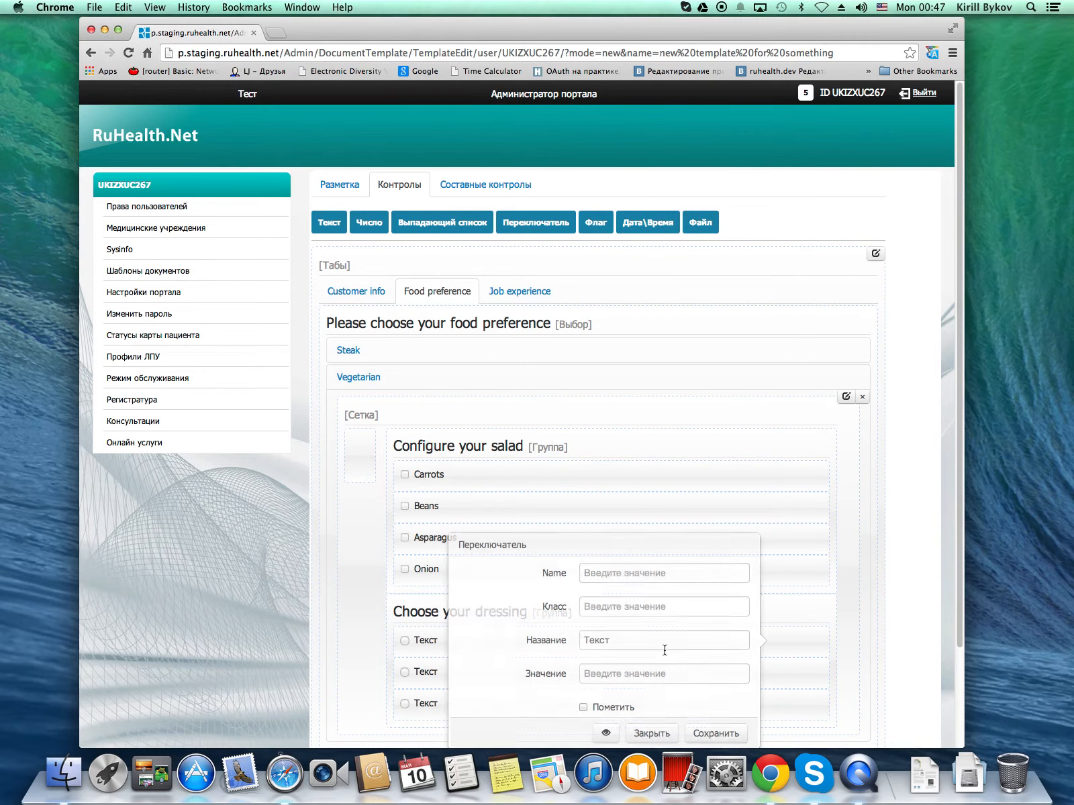
pyautogui.click(554, 642)
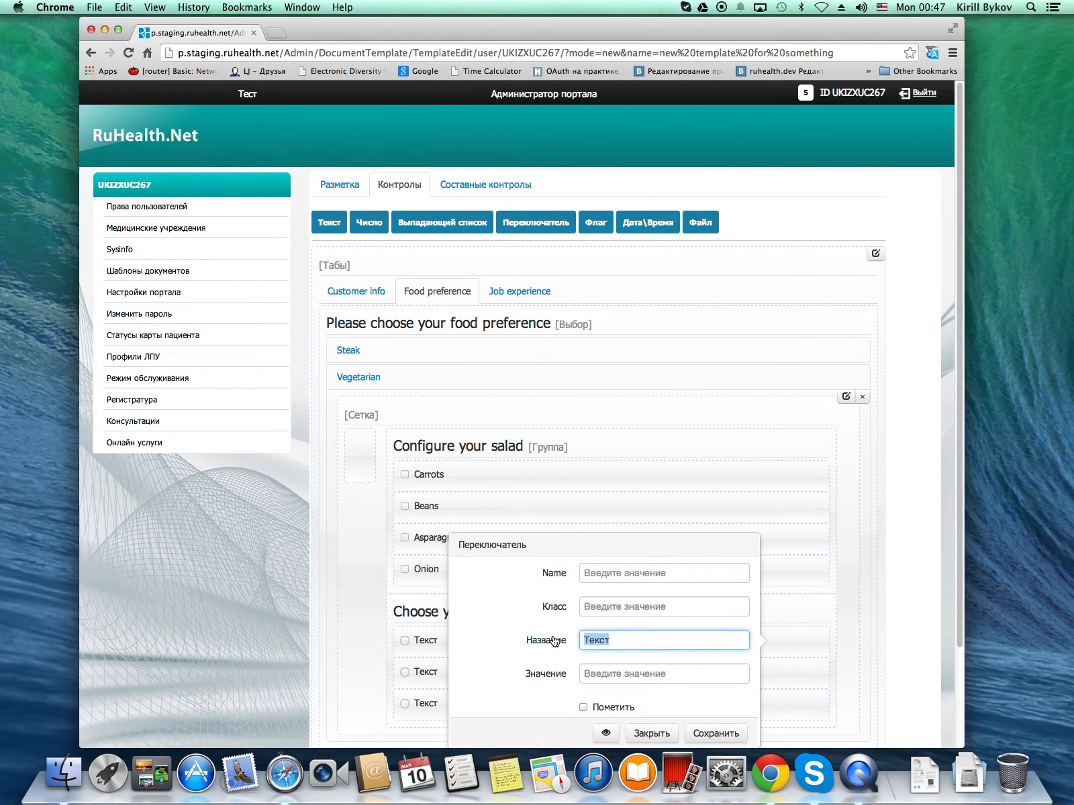
pyautogui.write('None')
pyautogui.click(602, 710)
pyautogui.click(715, 734)
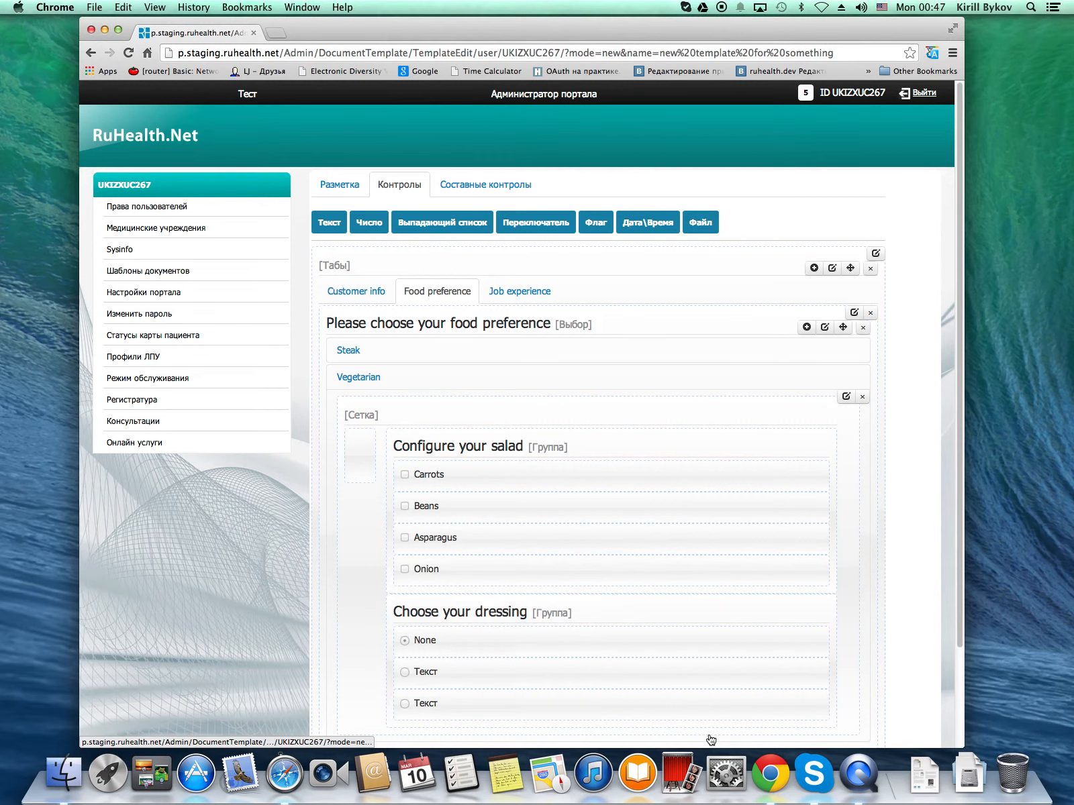
# - Name the second radio button in the "Choose your dressing" group "Sour cream" and save it
pyautogui.click(777, 673)
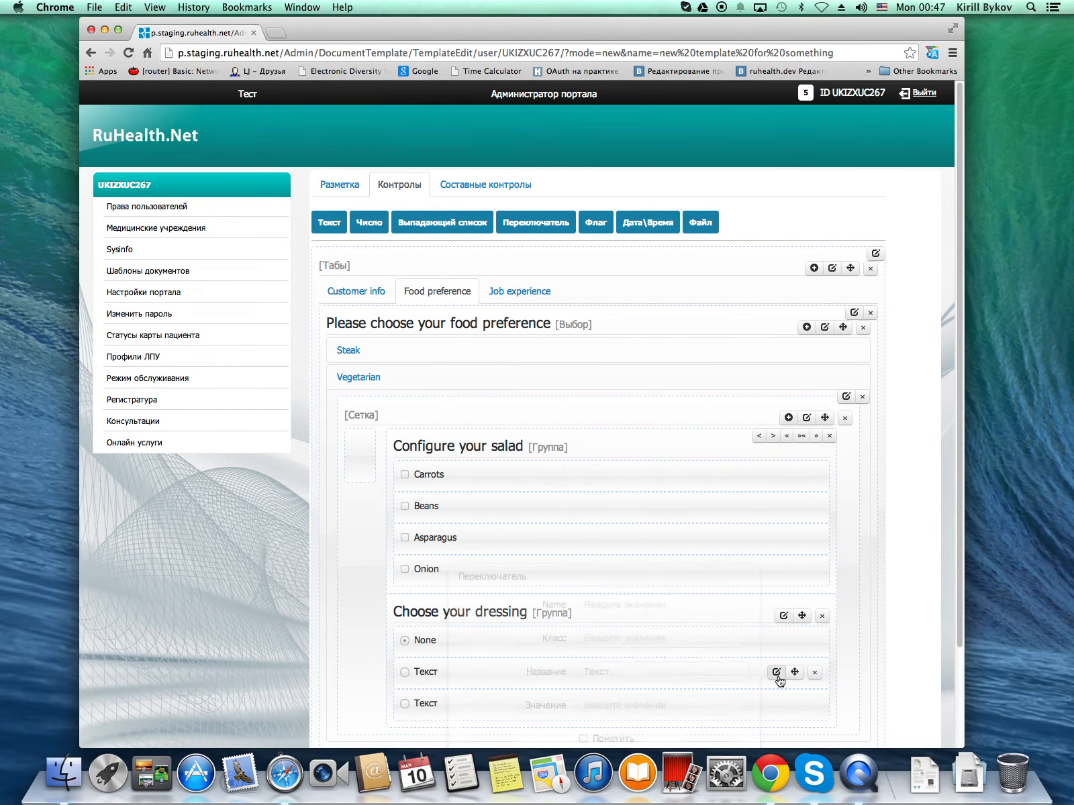
pyautogui.moveTo(642, 678); pyautogui.dragTo(567, 673)
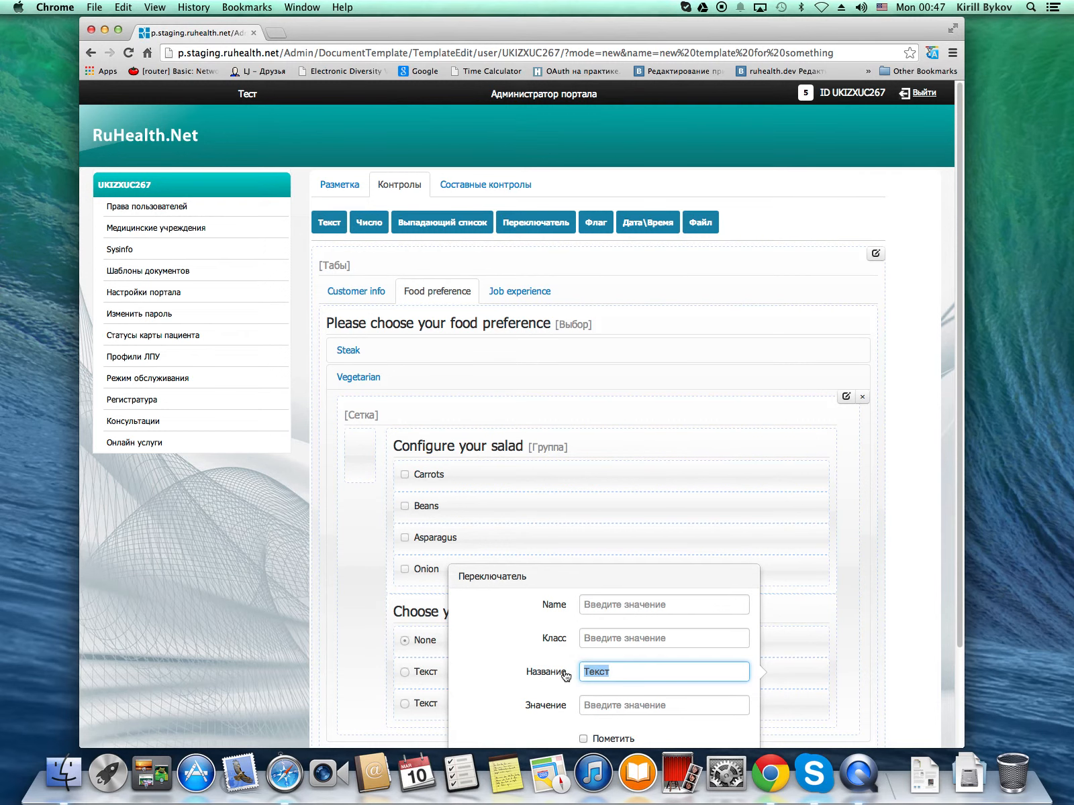
pyautogui.write('Sour cream')
pyautogui.scroll(-2, 958, 616)
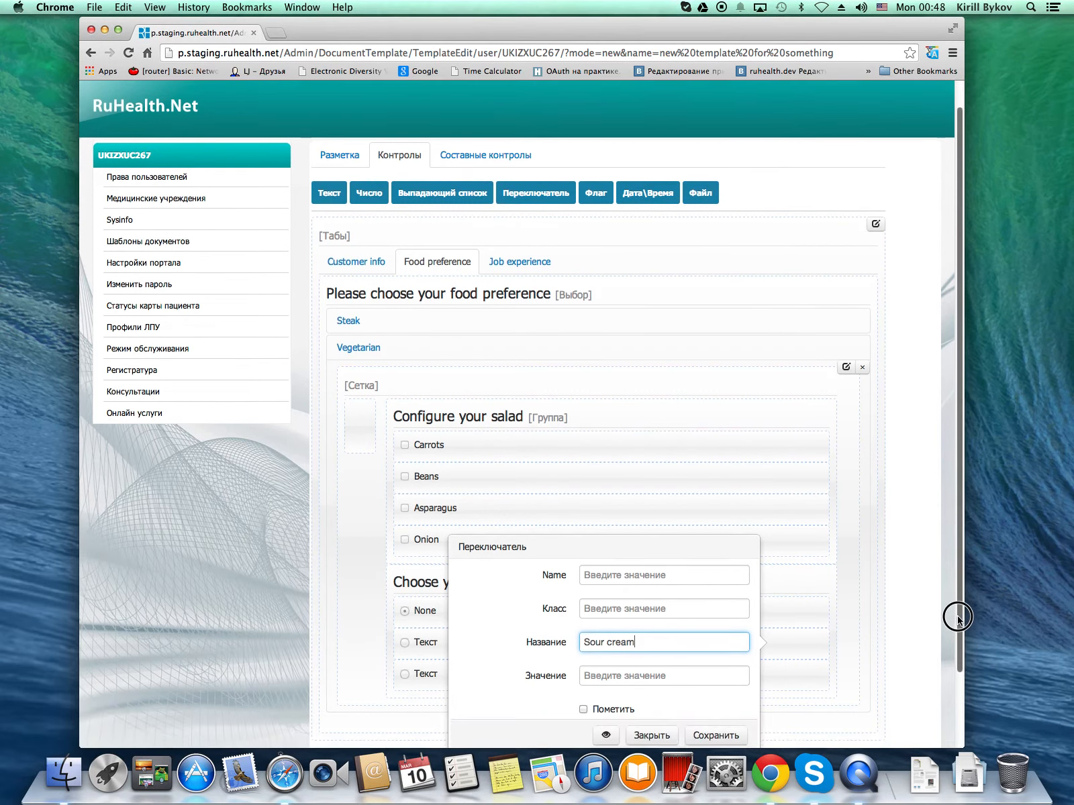
pyautogui.click(713, 707)
pyautogui.scroll(1, 619, 643)
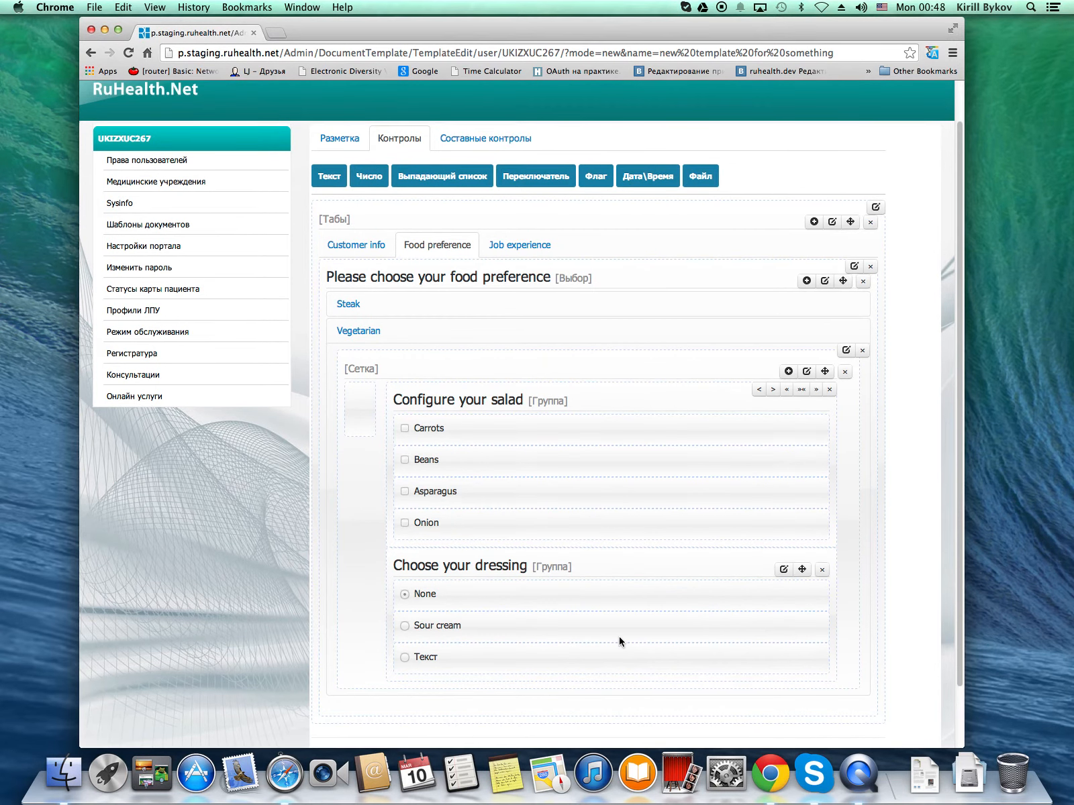
# - Name the third radio button in the "Choose your dressing" group "Mayonnaise" and save the whole template
pyautogui.scroll(-2, 635, 650)
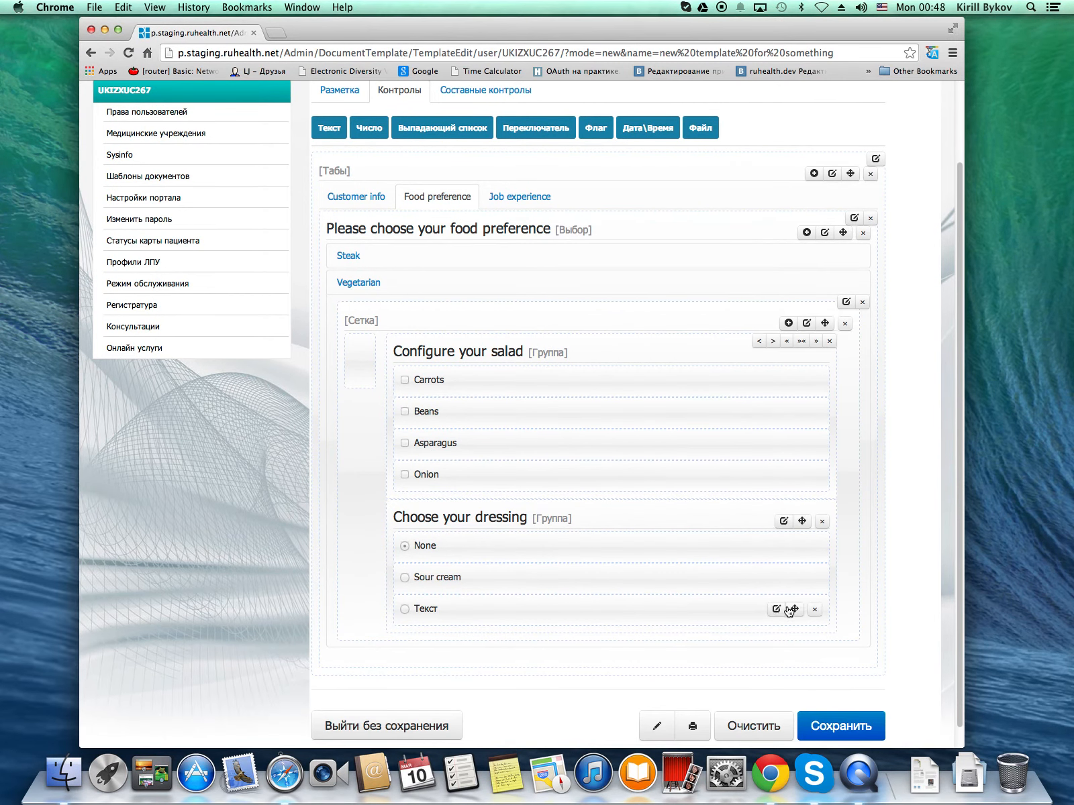
pyautogui.click(777, 610)
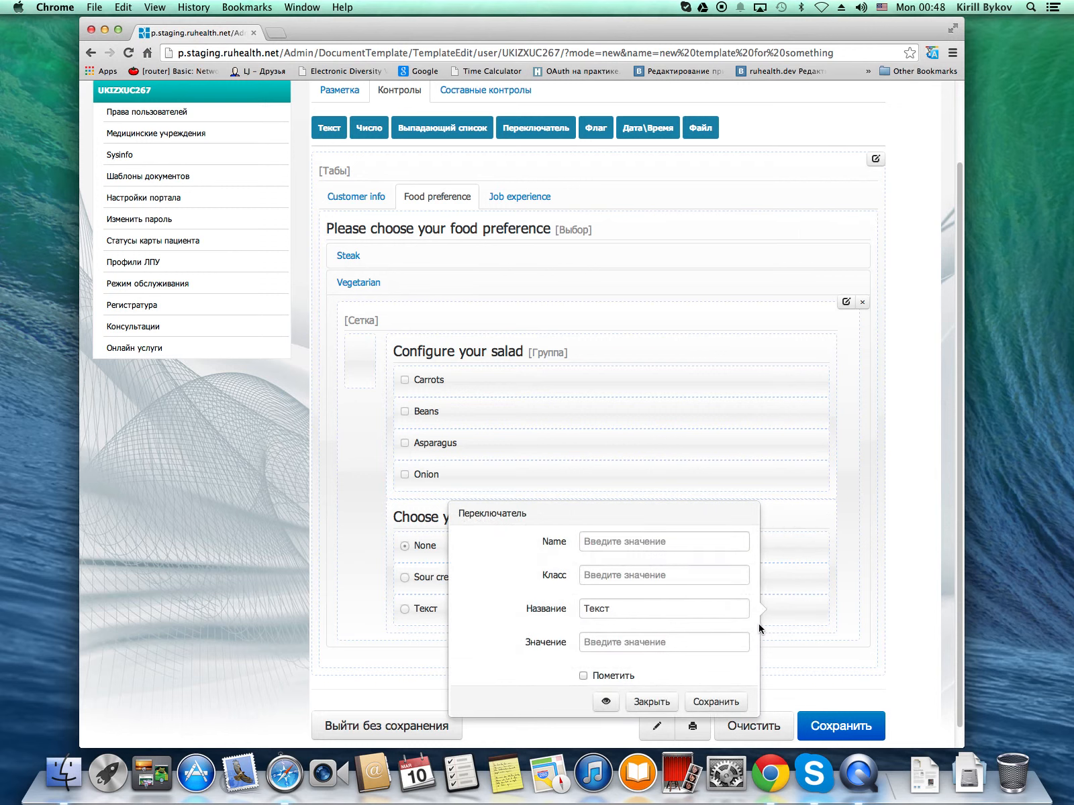
pyautogui.click(520, 606)
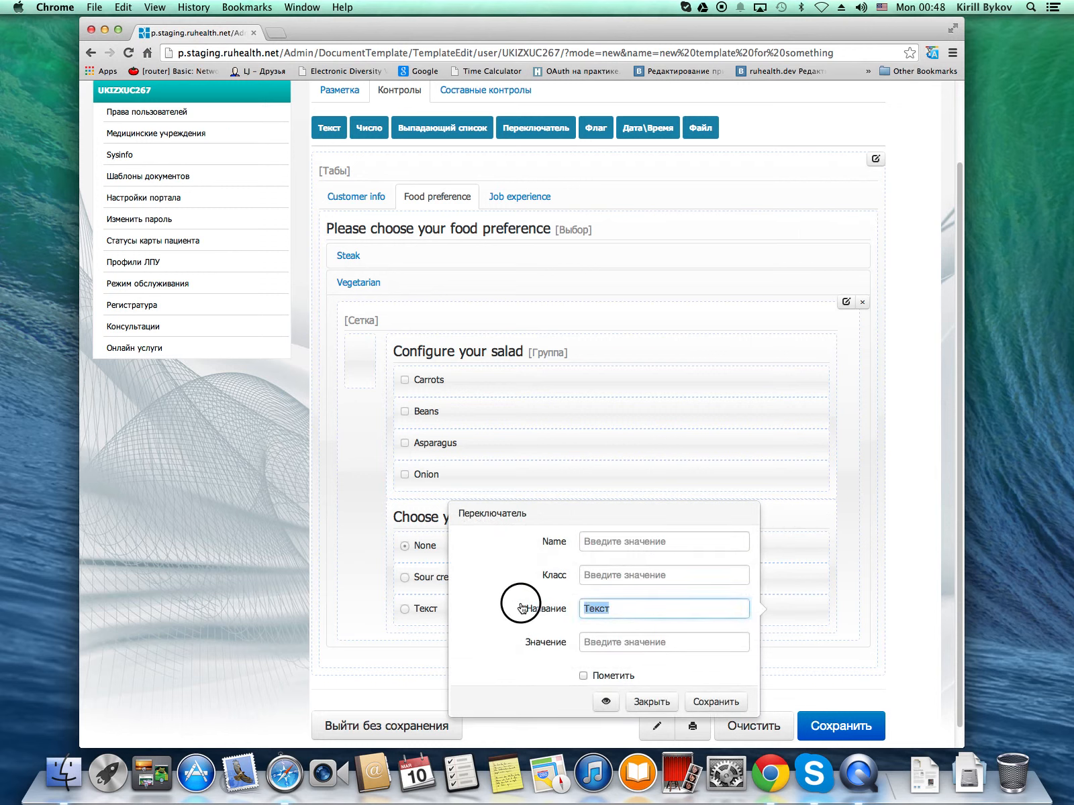
pyautogui.write('Mayonnaise')
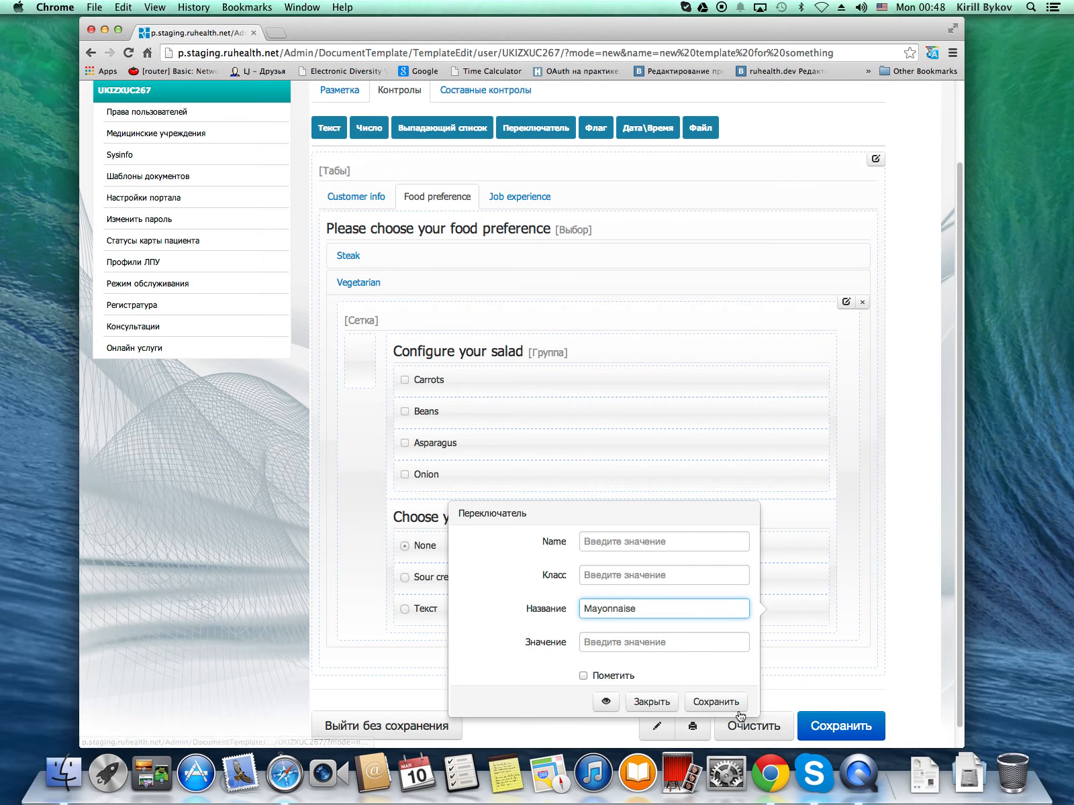
pyautogui.click(717, 702)
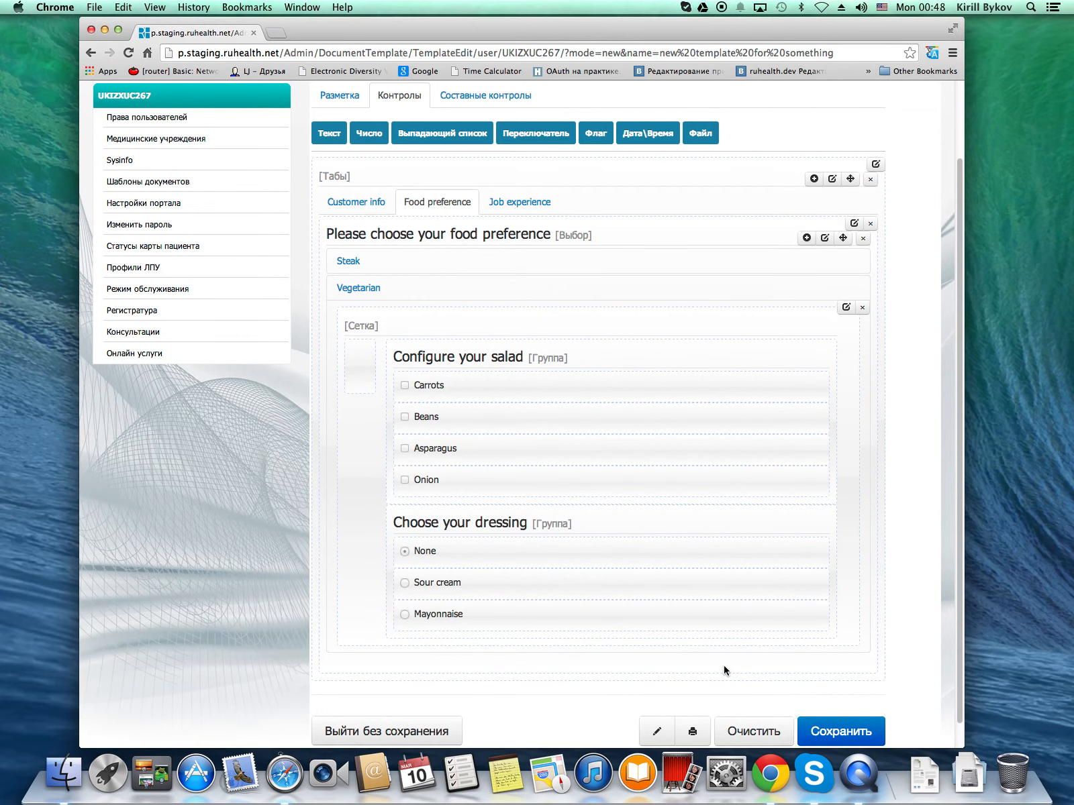
pyautogui.click(833, 735)
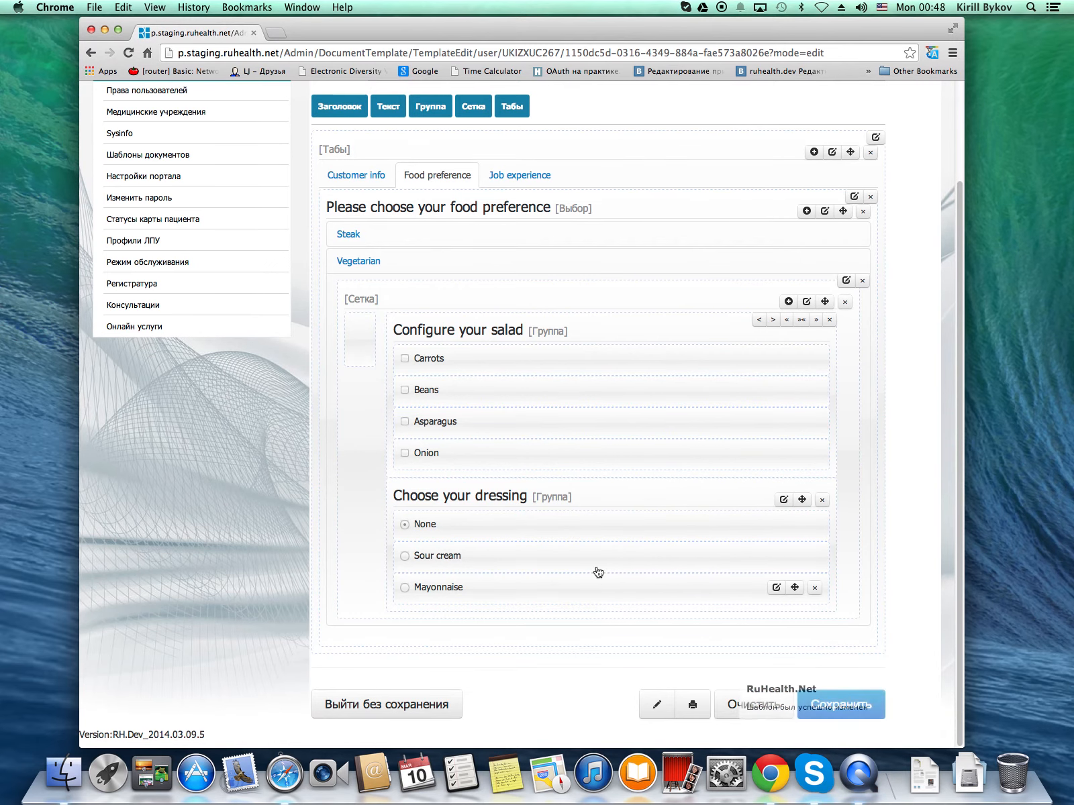
# - Place a collection control (Коллекция) in the empty Job experience tab of the template
pyautogui.click(535, 183)
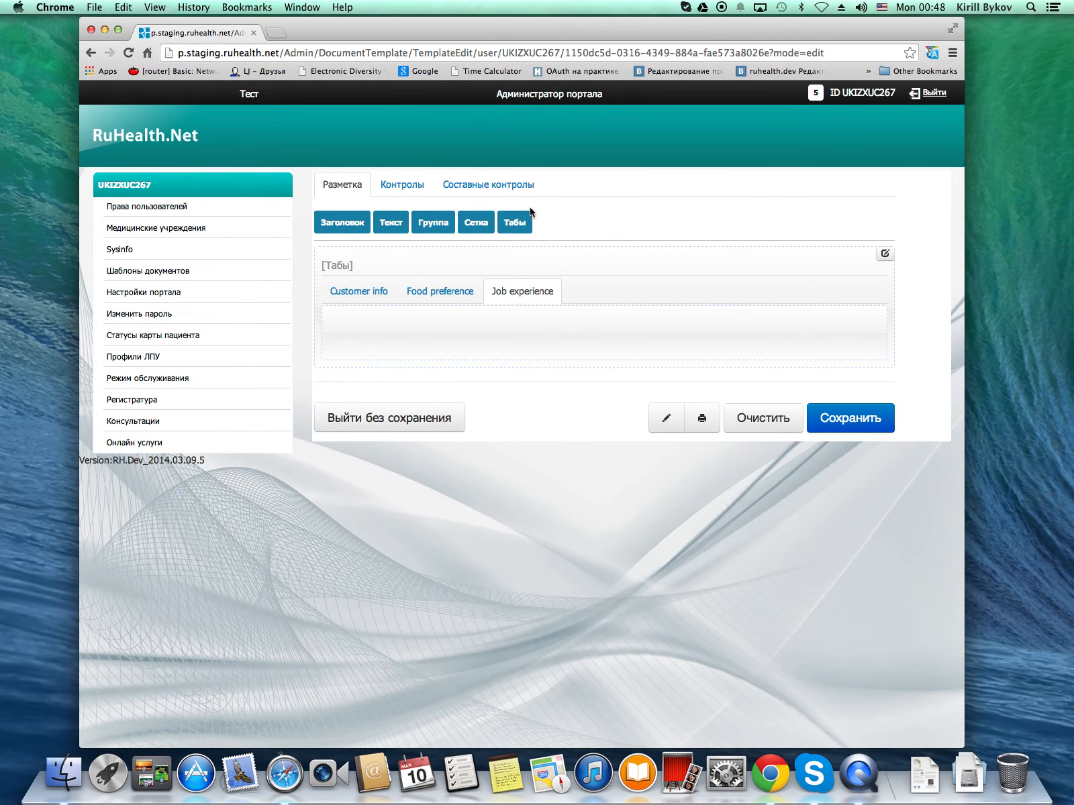
pyautogui.click(465, 193)
pyautogui.click(350, 225)
pyautogui.moveTo(349, 225); pyautogui.dragTo(373, 340)
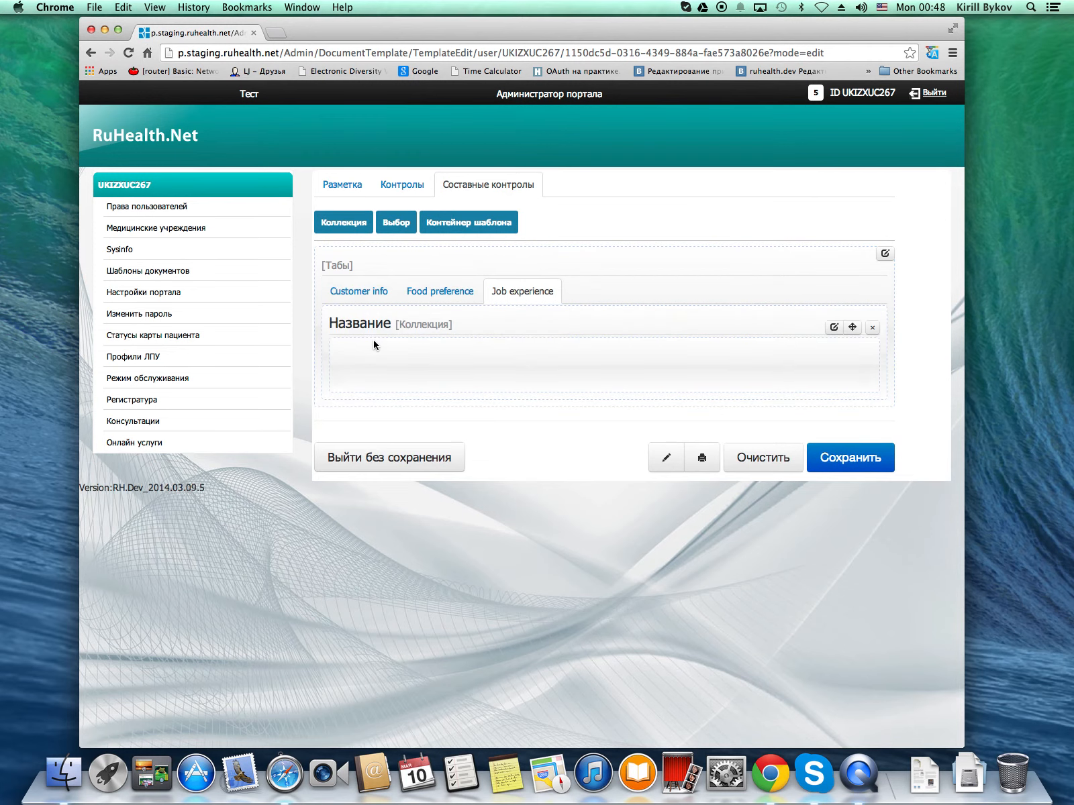
# - Name the Job experience collection "Please add one or more job description" and save its settings
pyautogui.click(834, 327)
pyautogui.click(608, 220)
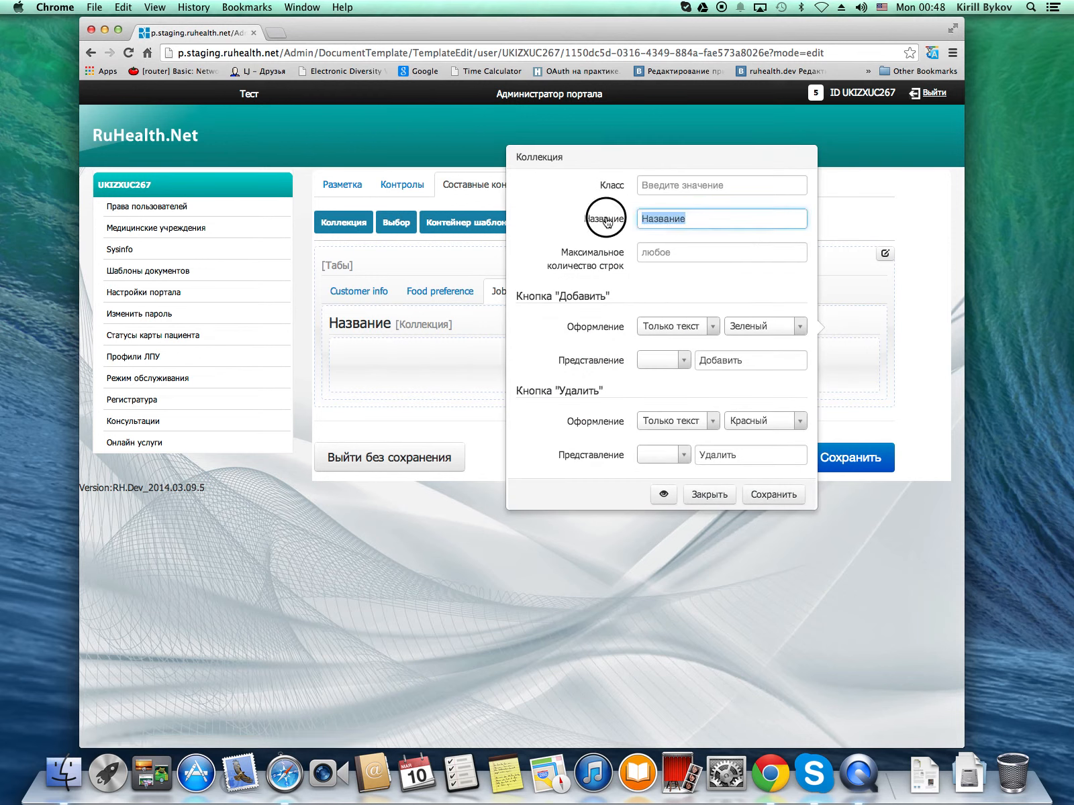
pyautogui.write('Please add one or more job descrip')
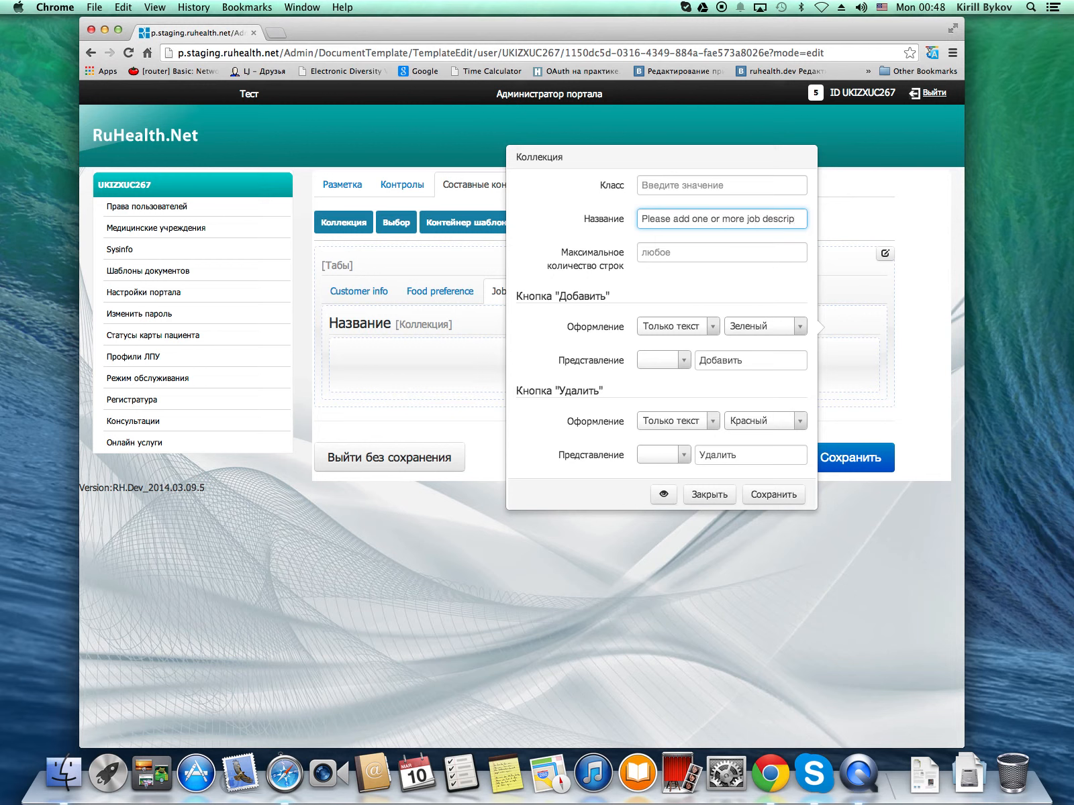
pyautogui.write('tion')
pyautogui.press('Tab')
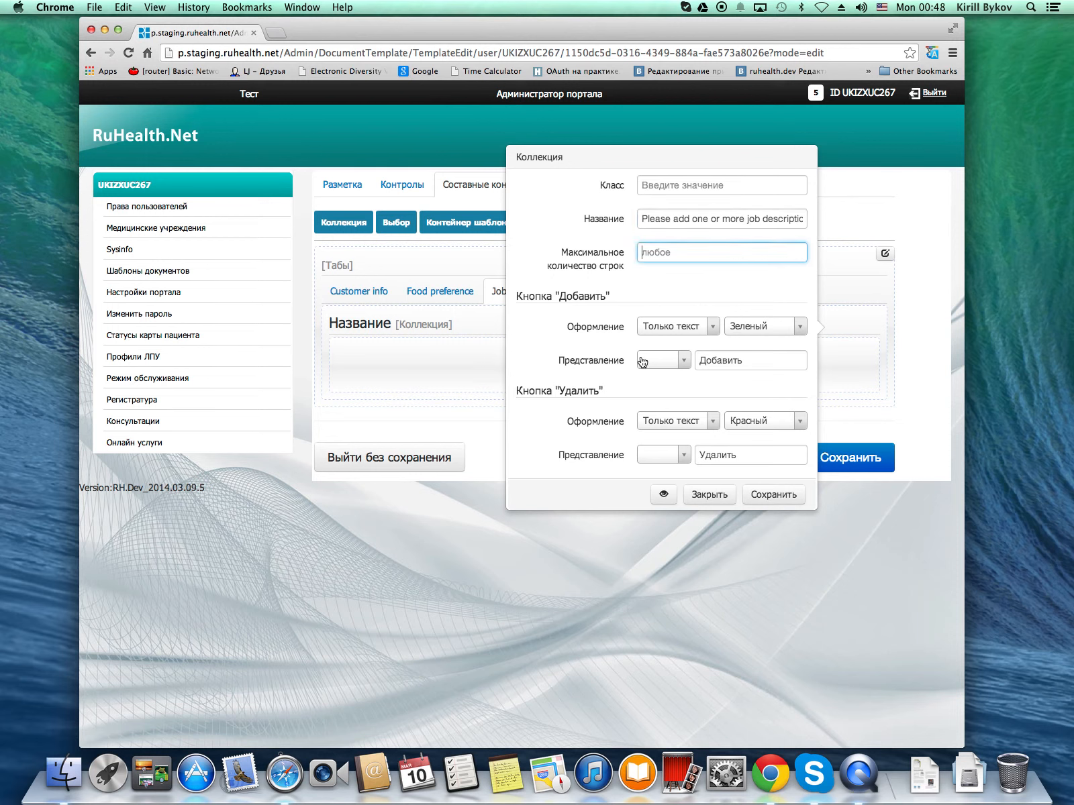
pyautogui.click(773, 495)
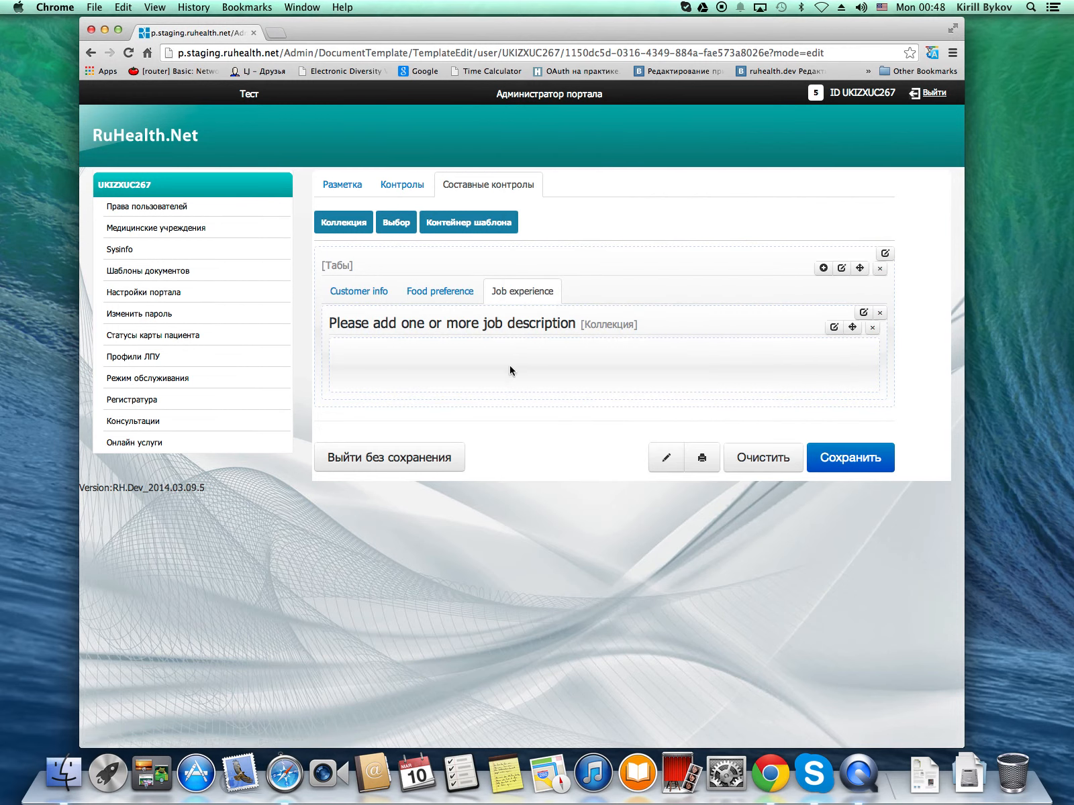
# - Place a grid (Сетка) inside the job description collection and widen its middle column to take over the third column
pyautogui.click(402, 188)
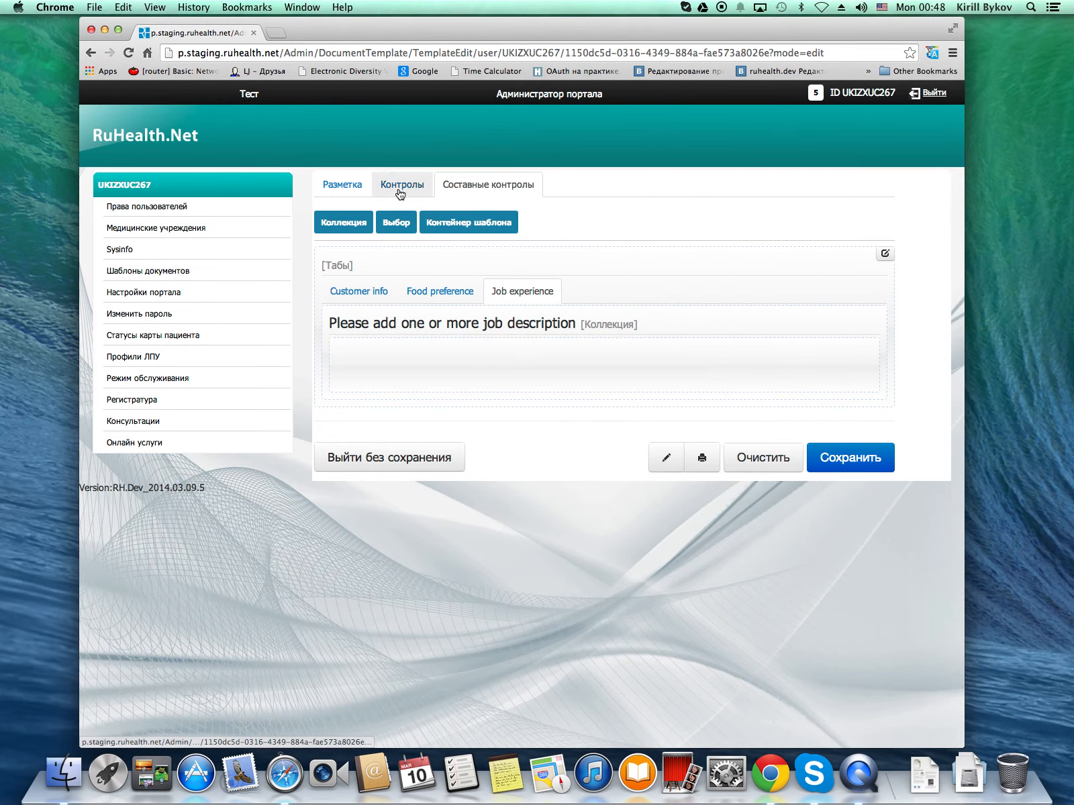
pyautogui.click(350, 189)
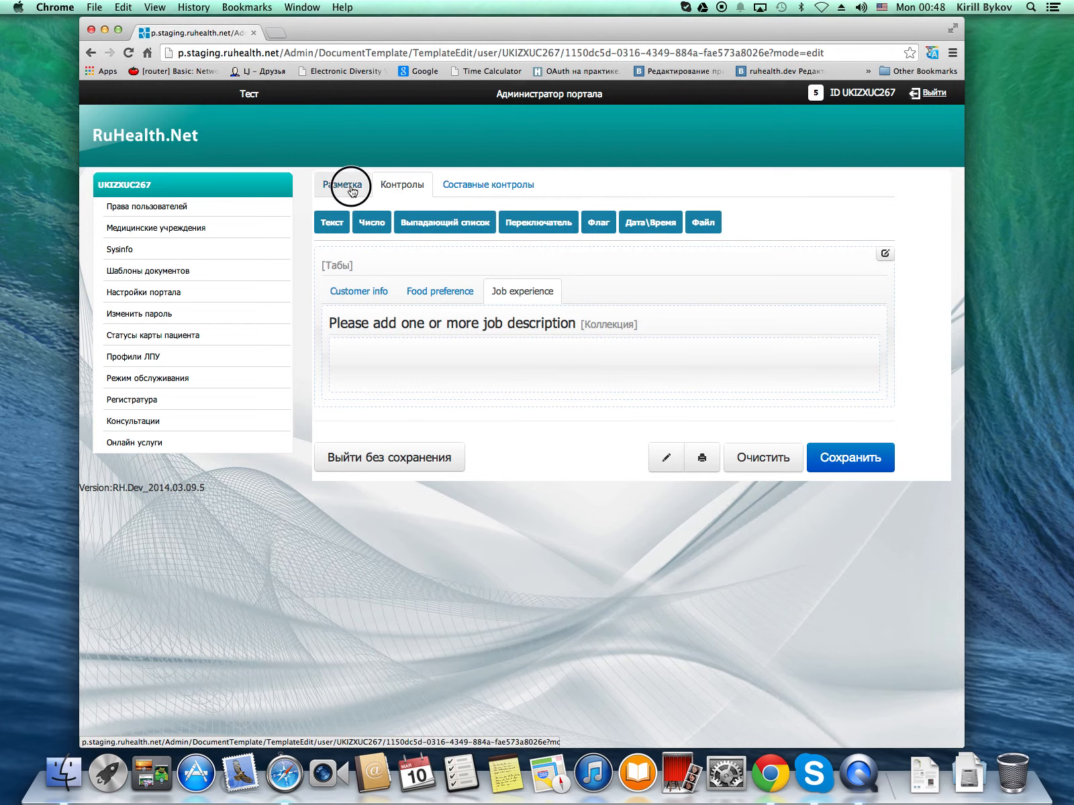
pyautogui.moveTo(476, 223); pyautogui.dragTo(434, 367)
pyautogui.moveTo(643, 396)
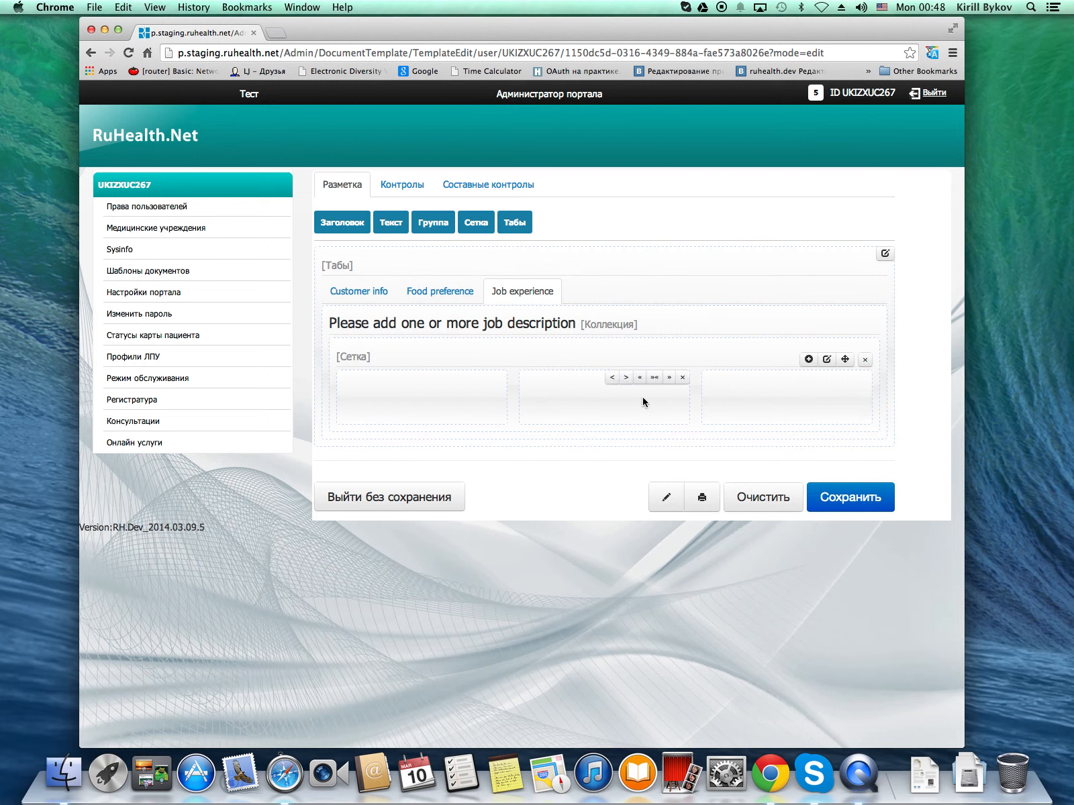
pyautogui.click(669, 377)
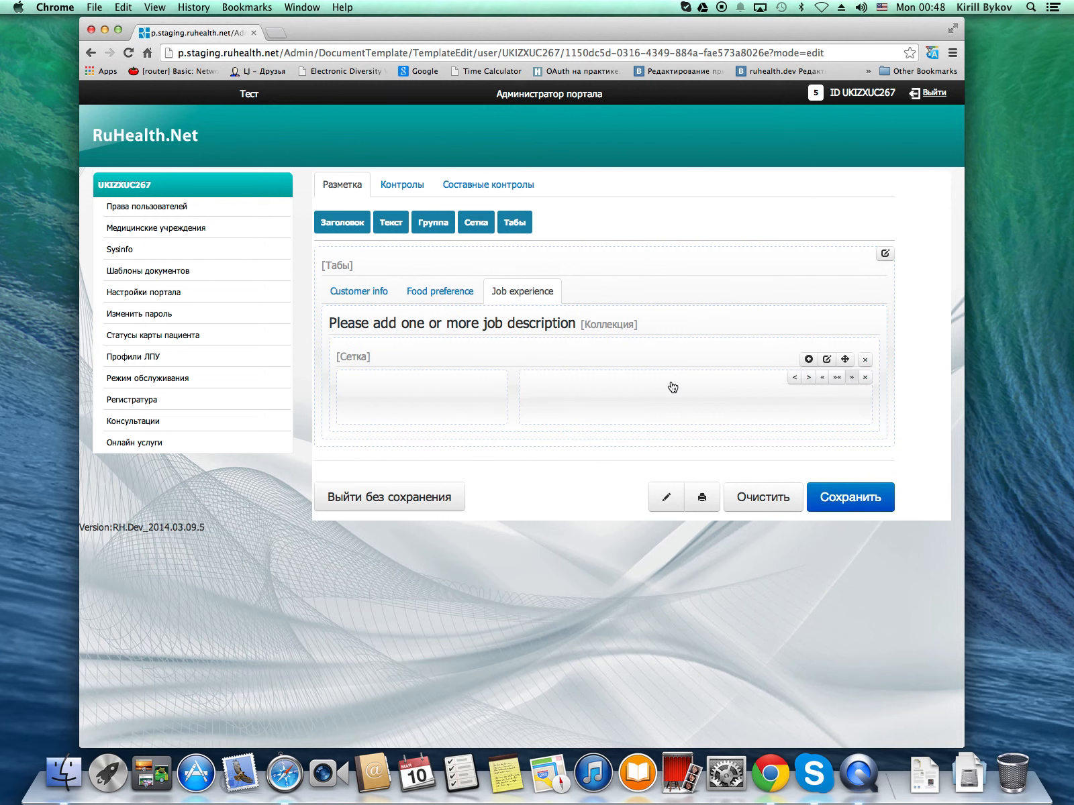
# - Place two date/time controls (Дата\Время), one below the other, in the grid's narrow first column
pyautogui.click(406, 188)
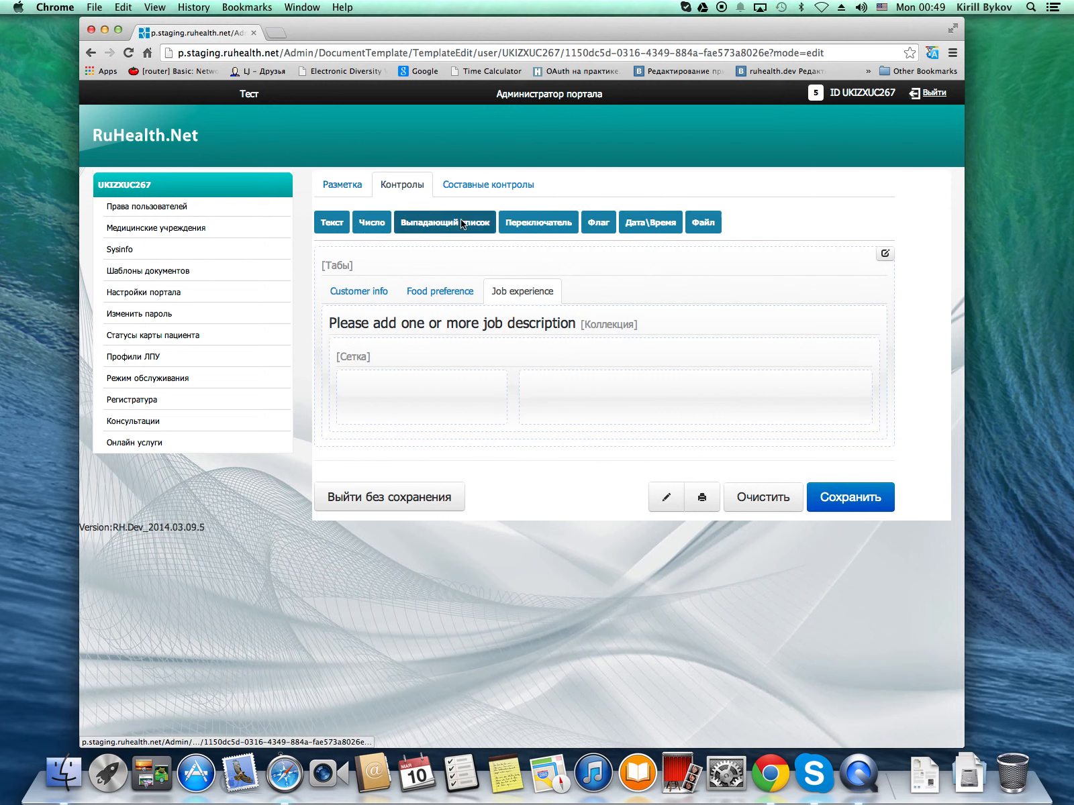
pyautogui.moveTo(648, 224); pyautogui.dragTo(403, 440)
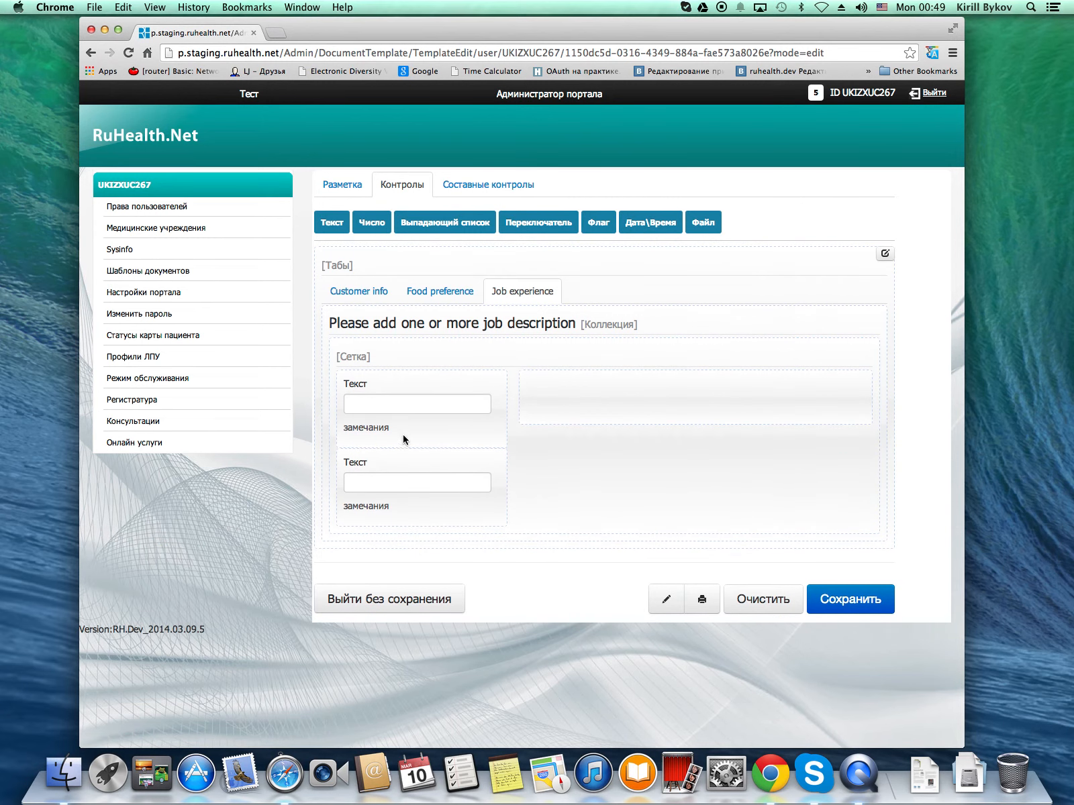
pyautogui.click(443, 407)
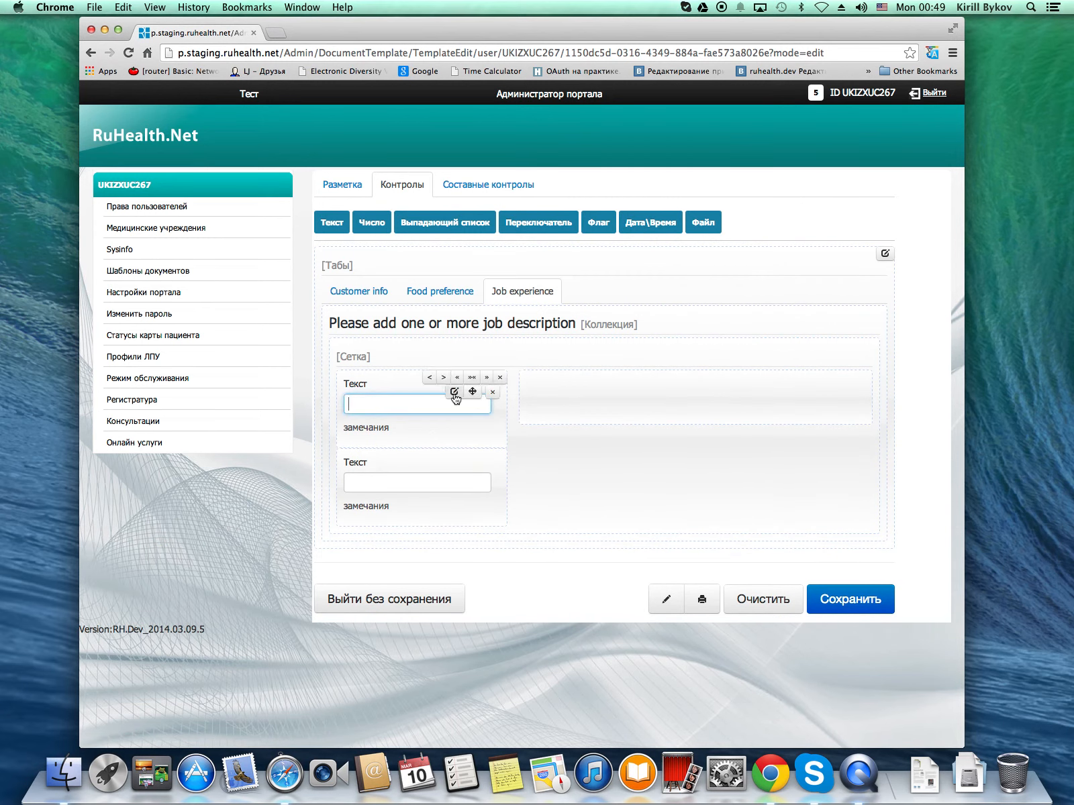
# - Name the upper date control "Start date", let it select months (Месяца) and save its settings
pyautogui.click(454, 391)
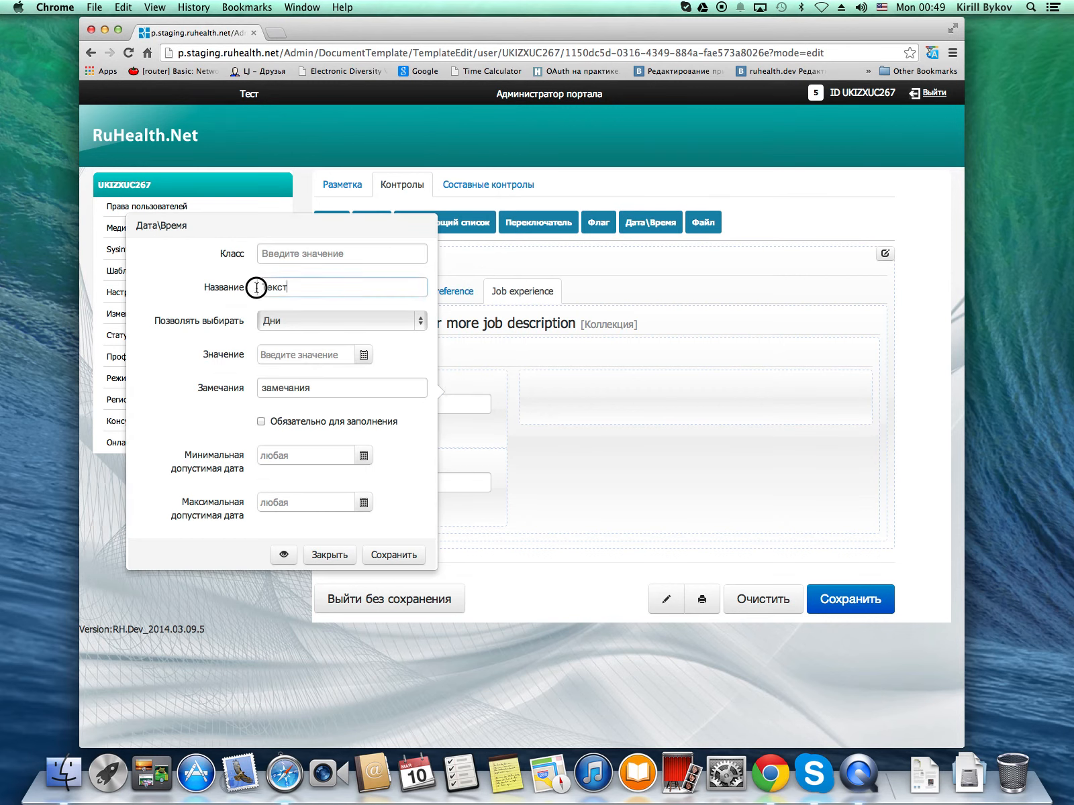
pyautogui.click(230, 289)
pyautogui.write('Start date')
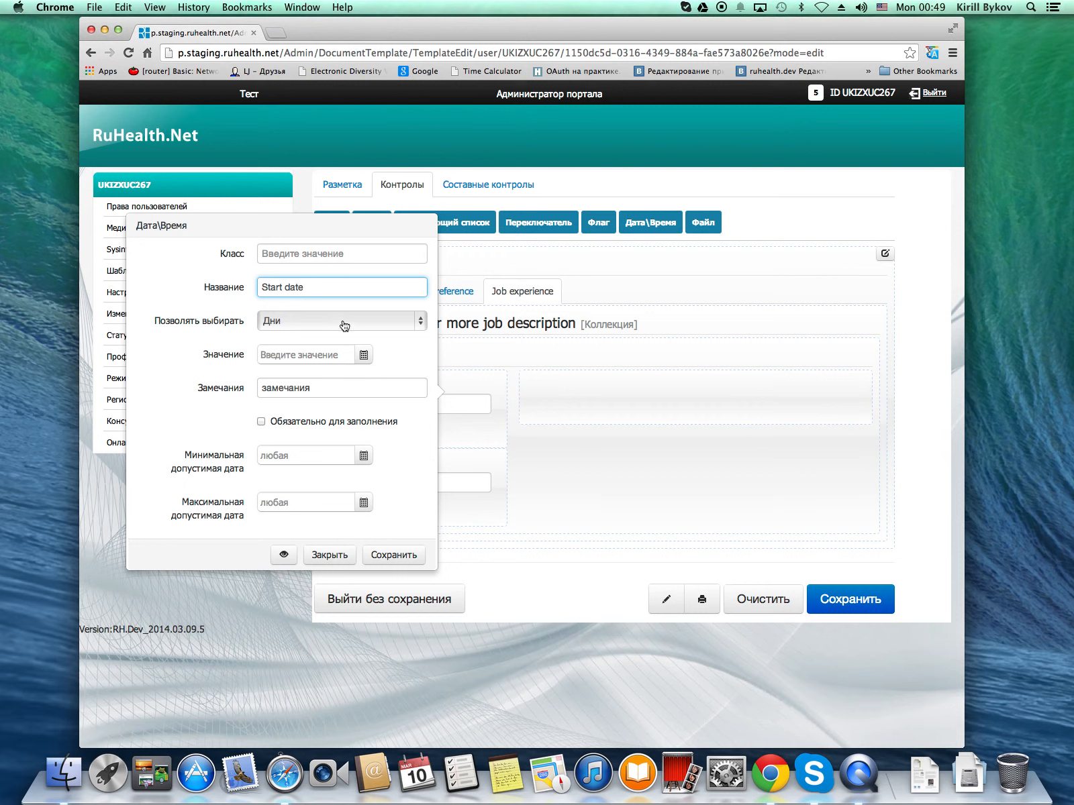
pyautogui.click(422, 323)
pyautogui.click(340, 335)
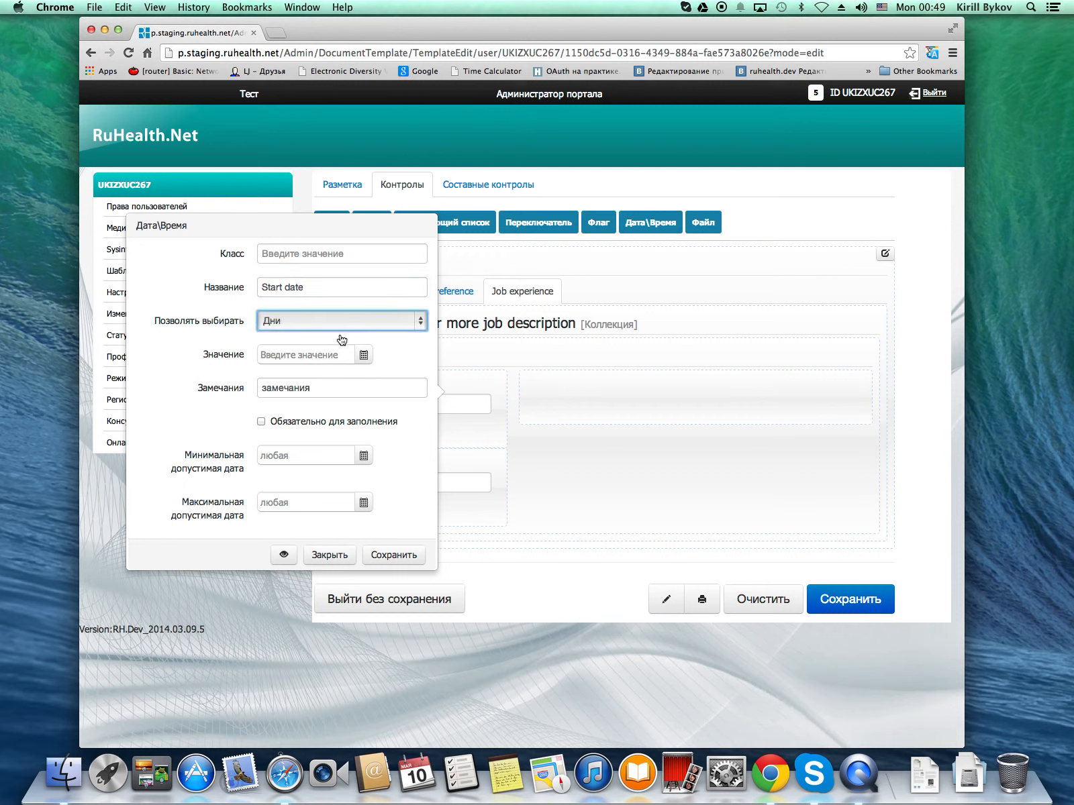
pyautogui.click(395, 558)
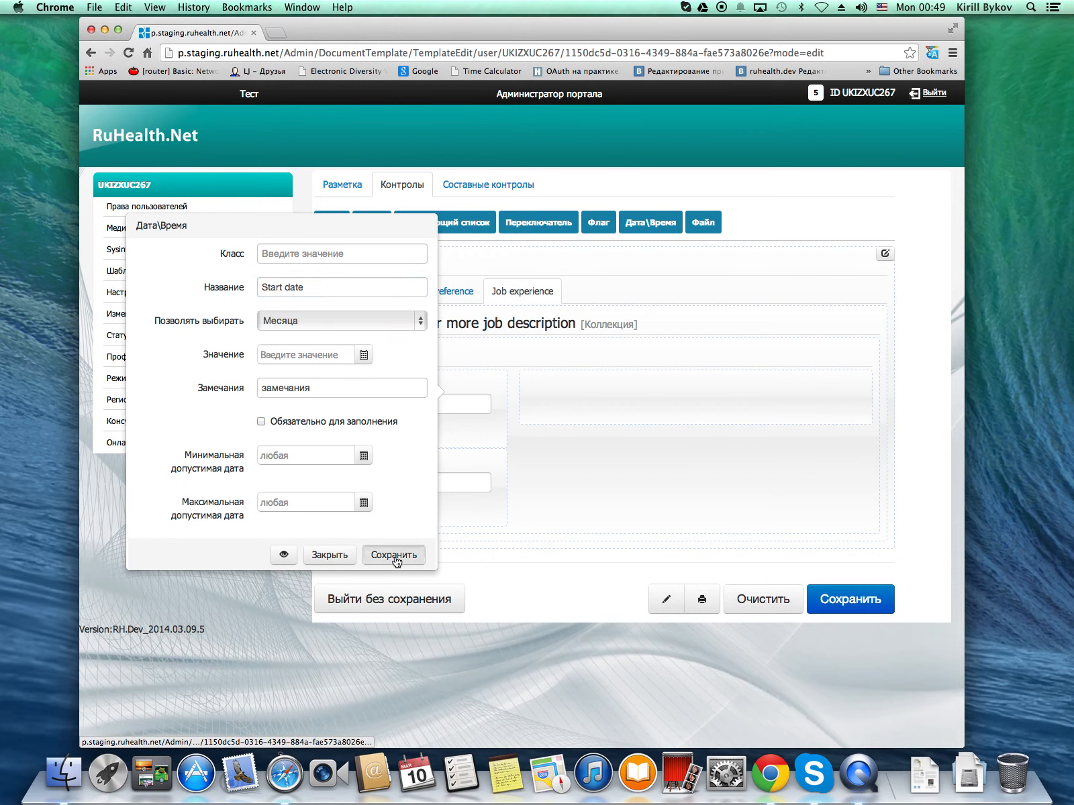
# - Clear the remarks (Замечания) text of the Start date control and save its settings
pyautogui.moveTo(469, 468); pyautogui.dragTo(464, 387)
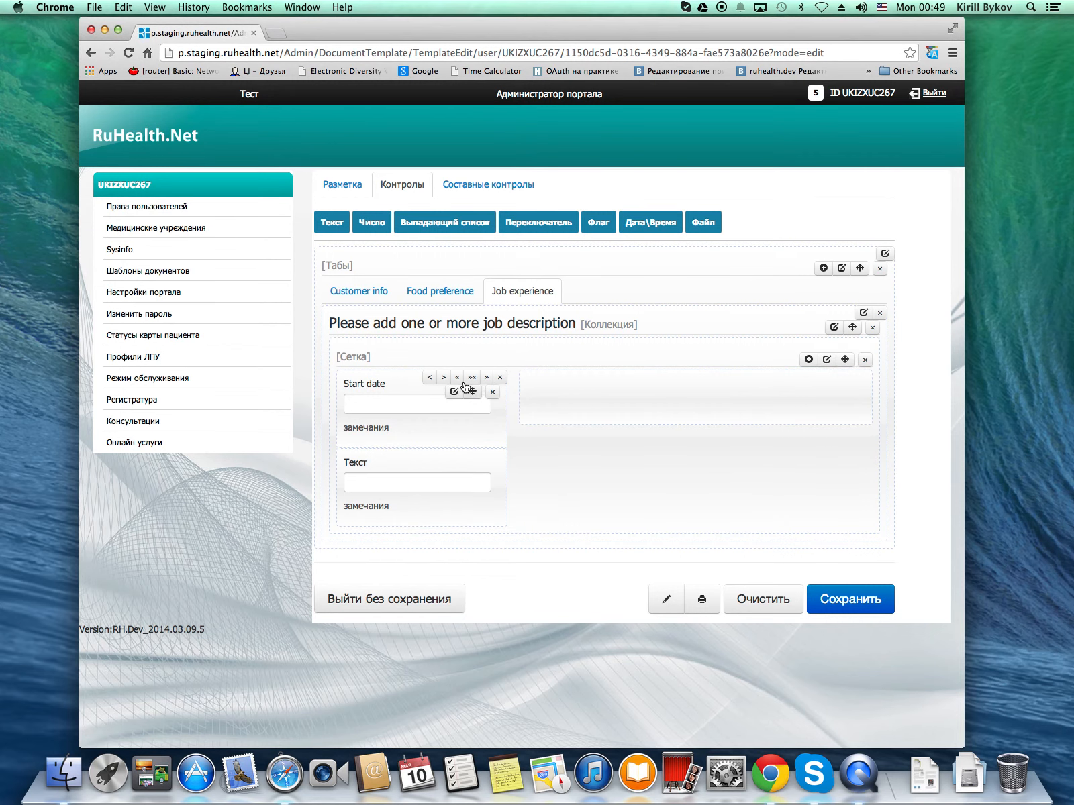
pyautogui.click(455, 392)
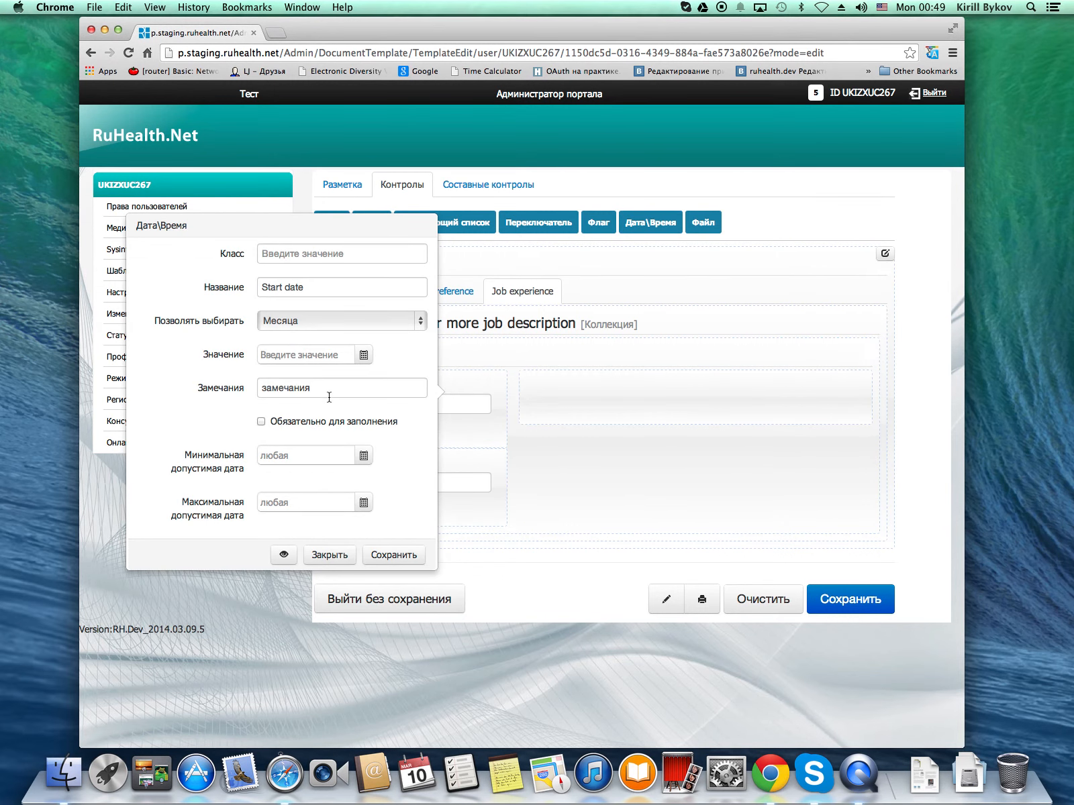
pyautogui.click(167, 385)
pyautogui.press('super+a')
pyautogui.press('BackSpace')
pyautogui.click(394, 555)
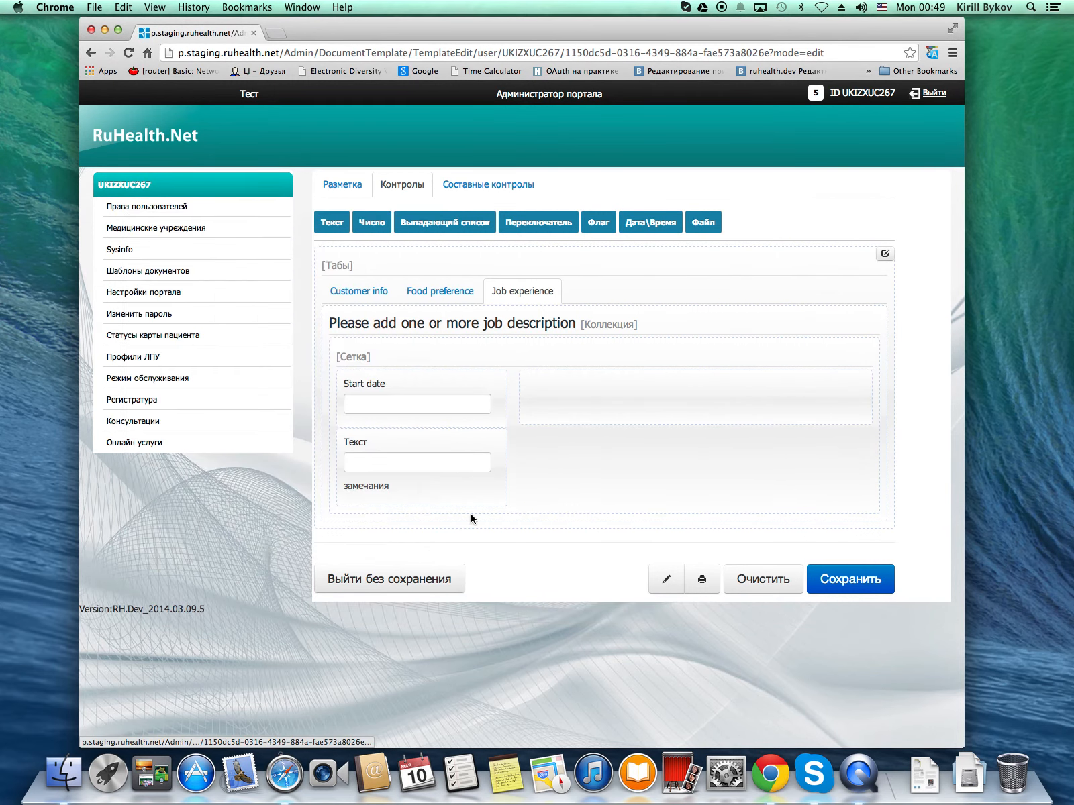
# - Name the lower date control "End date" and let it select months (Месяца)
pyautogui.click(453, 450)
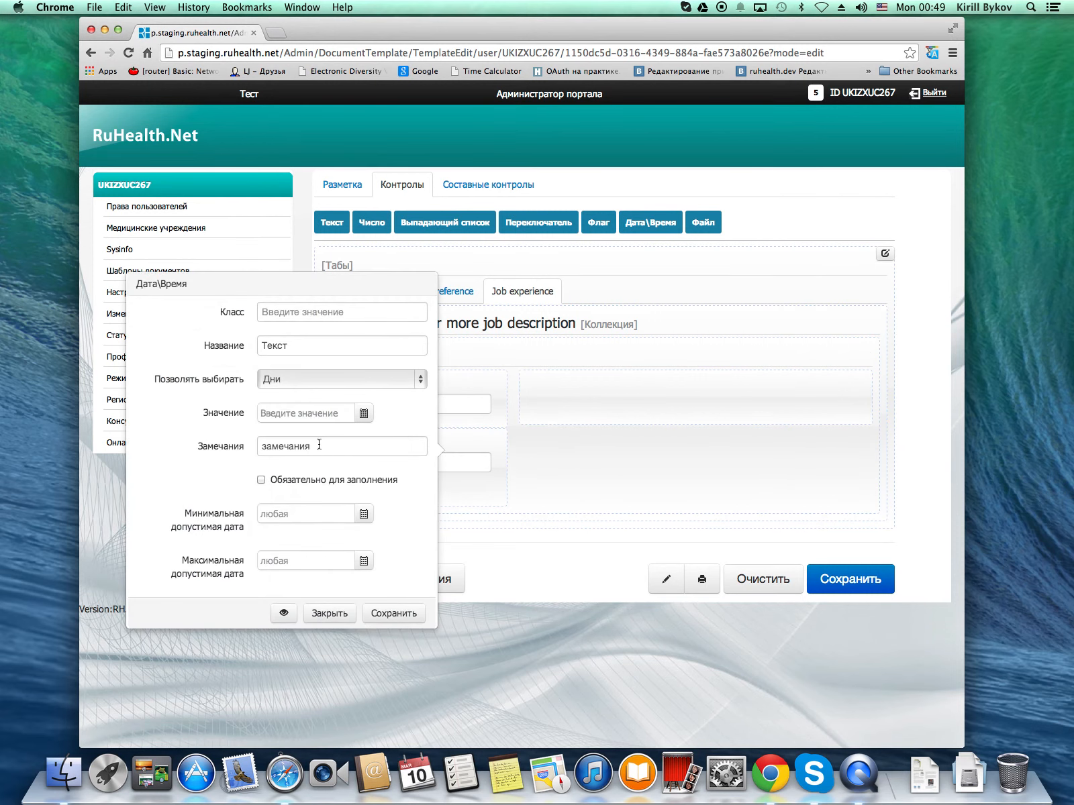
pyautogui.click(200, 345)
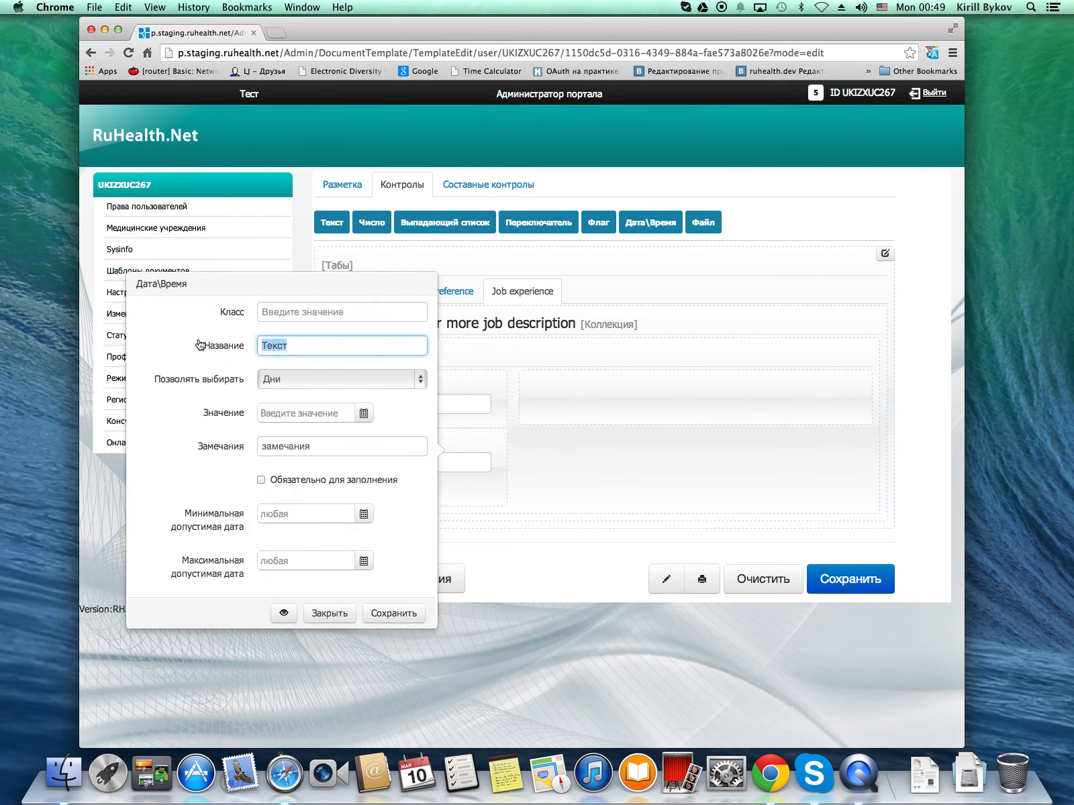
pyautogui.write('End date')
pyautogui.click(421, 379)
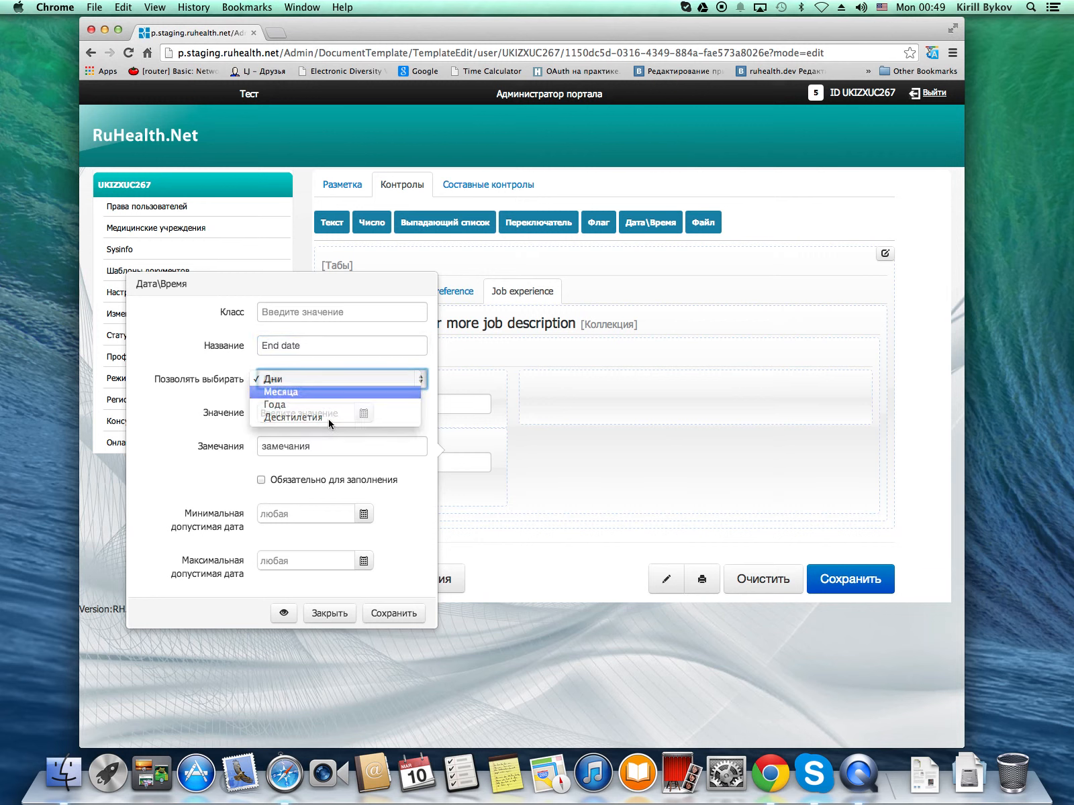
pyautogui.click(329, 391)
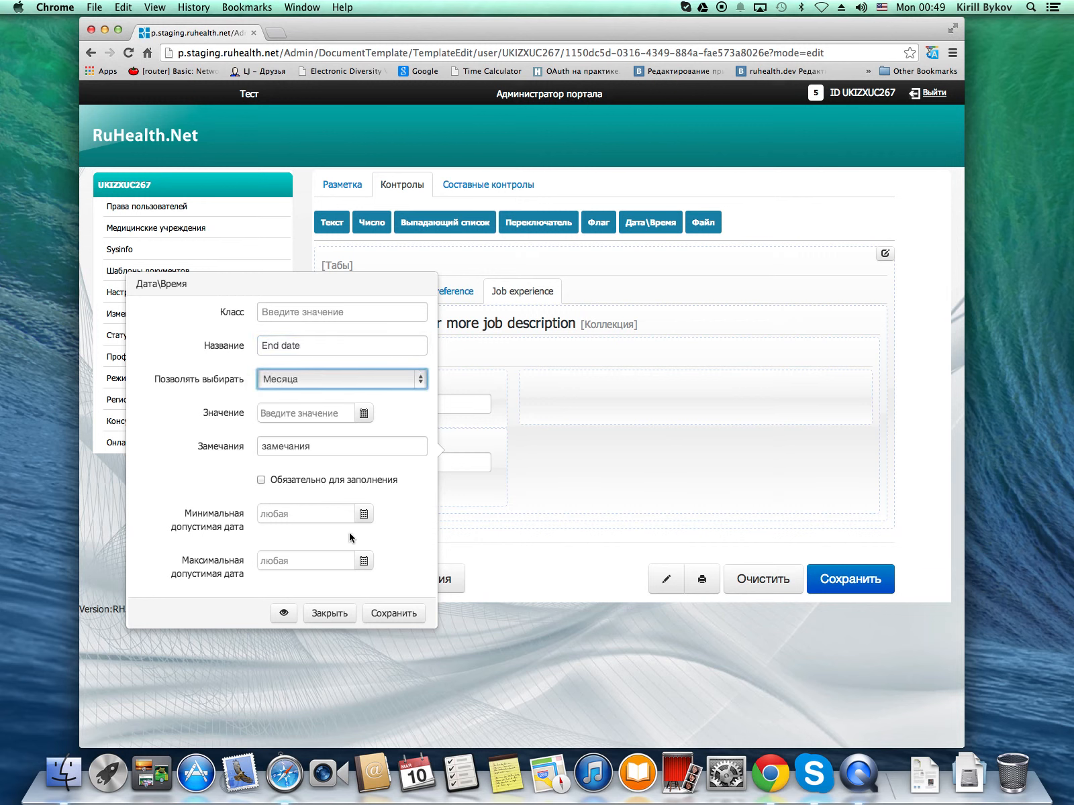
# - Clear the remarks (Замечания) text of the End date control and save its settings
pyautogui.doubleClick(331, 445)
pyautogui.press('BackSpace')
pyautogui.click(406, 613)
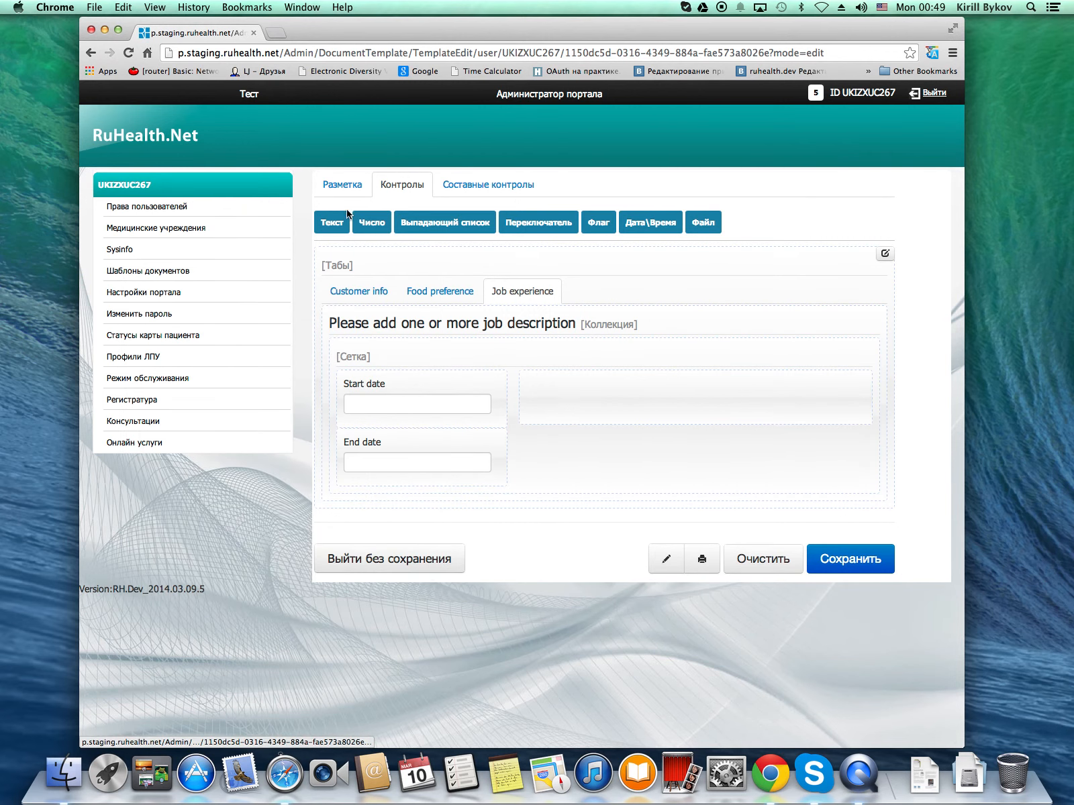
# - Place a text control (Текст) in the grid's wide second column and make it multi-line (Многострочный)
pyautogui.moveTo(342, 220); pyautogui.dragTo(622, 400)
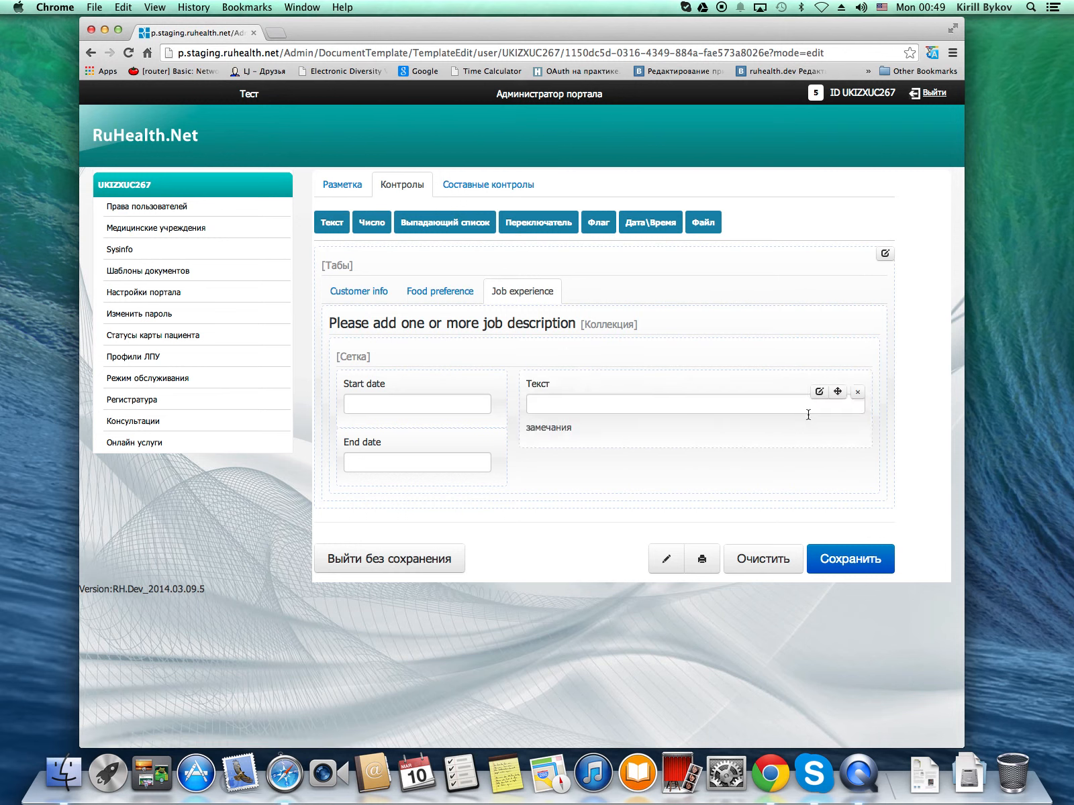
pyautogui.click(820, 391)
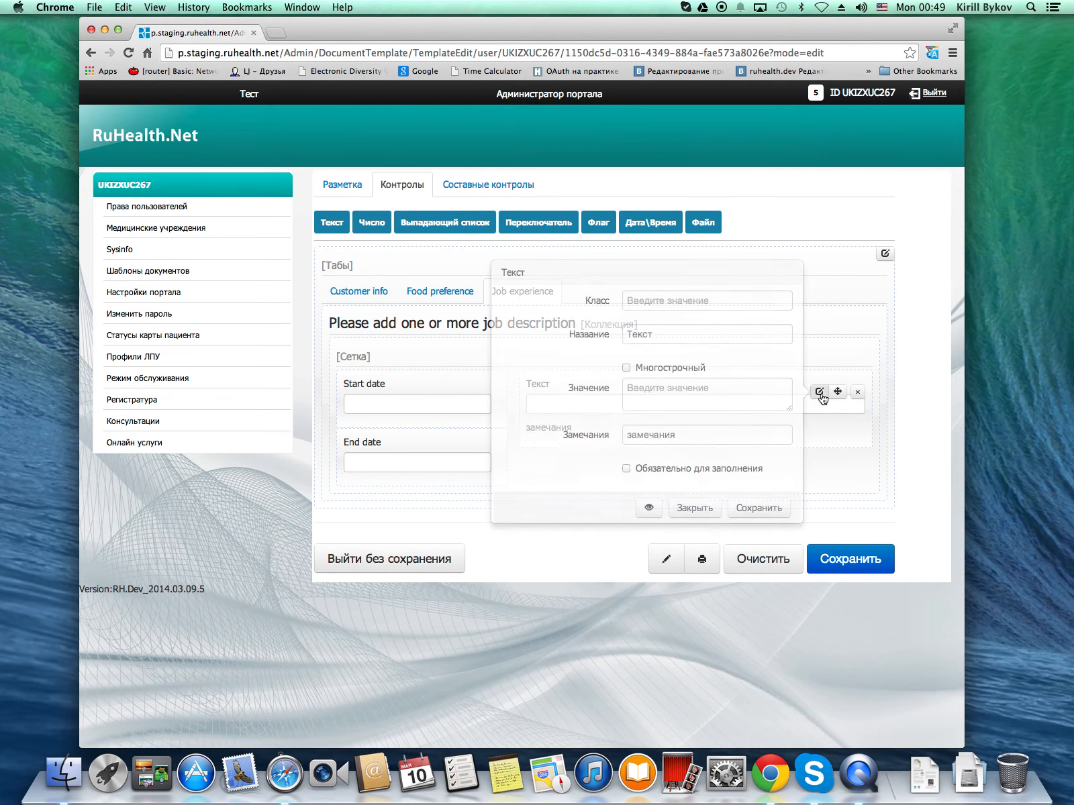
pyautogui.click(627, 369)
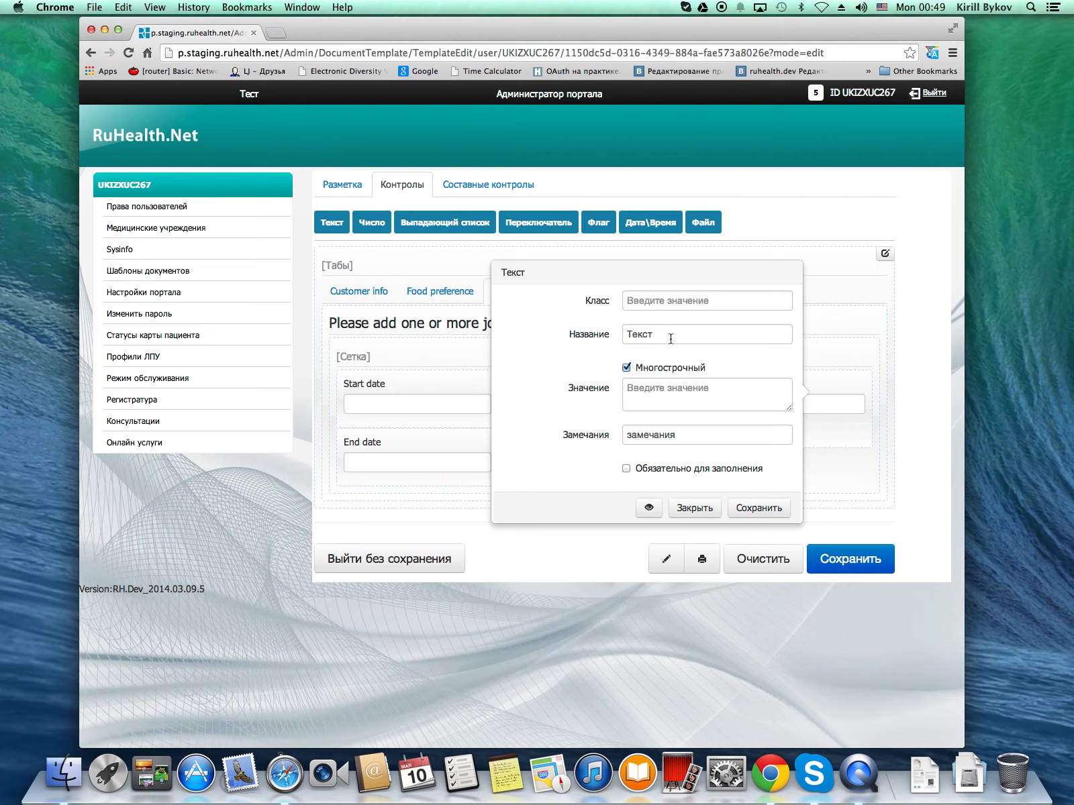
# - Name the multi-line text control "Job description", clear its remarks, make it required and save its settings
pyautogui.moveTo(671, 338); pyautogui.dragTo(610, 330)
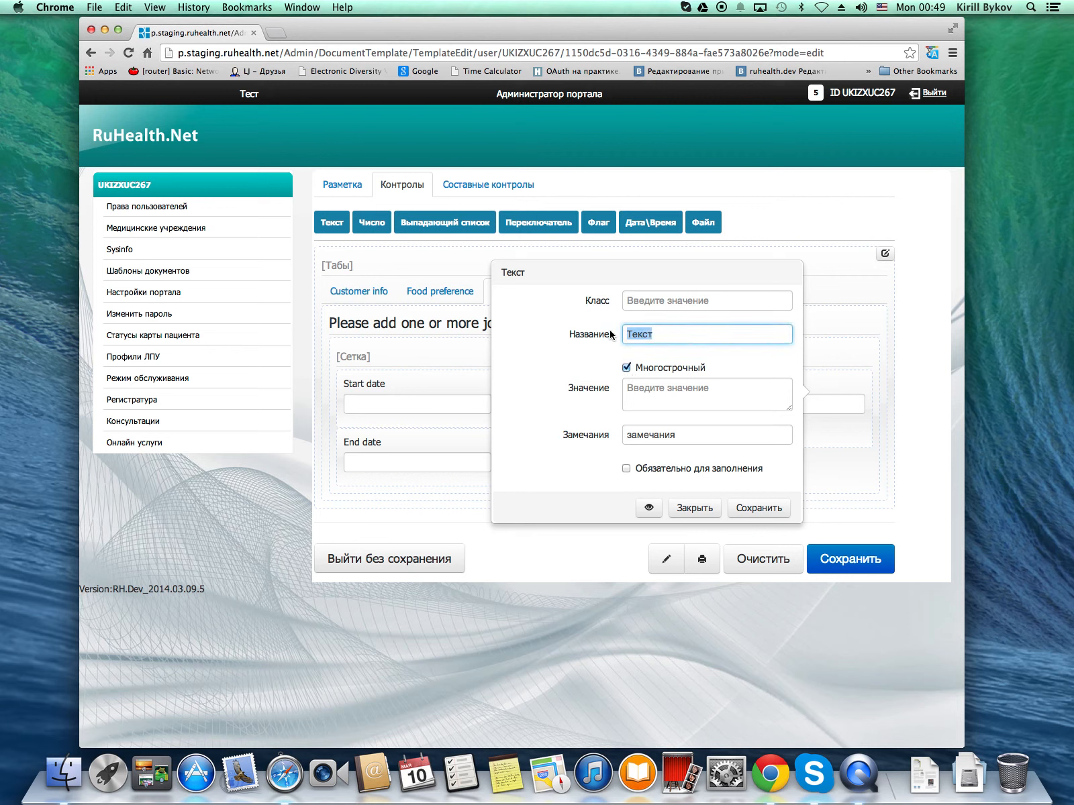
pyautogui.write('Job description')
pyautogui.moveTo(692, 438); pyautogui.dragTo(594, 436)
pyautogui.press('BackSpace')
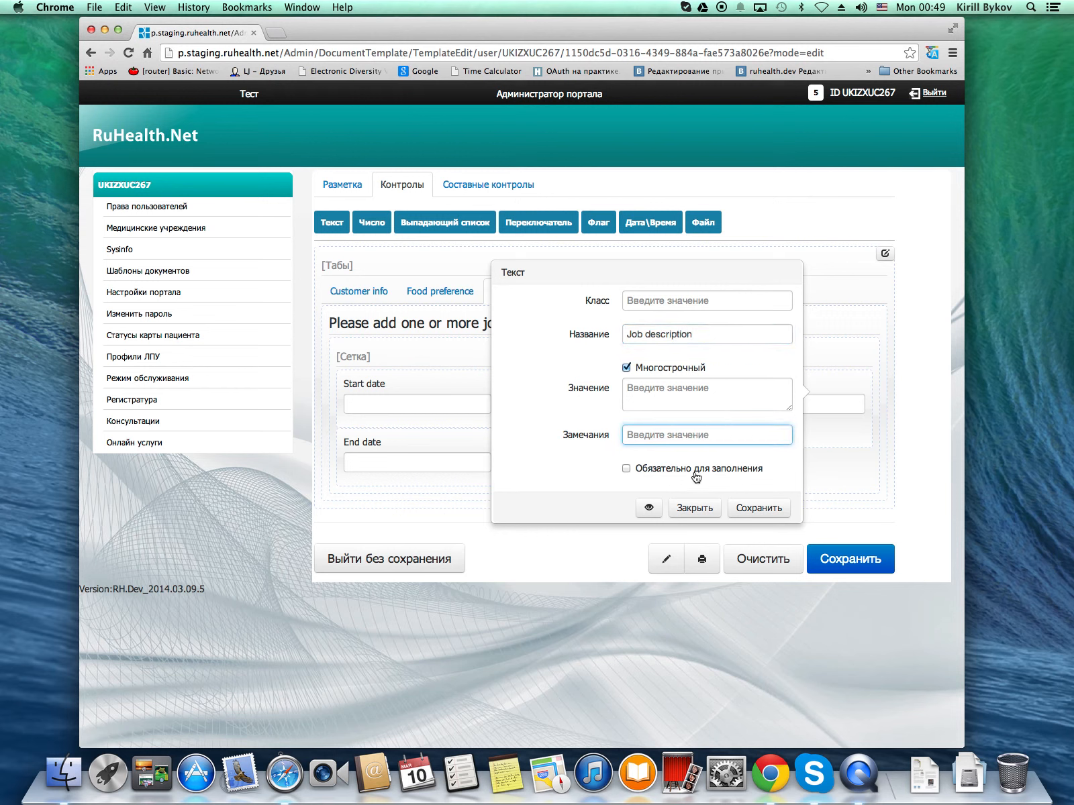
pyautogui.click(696, 469)
pyautogui.click(763, 510)
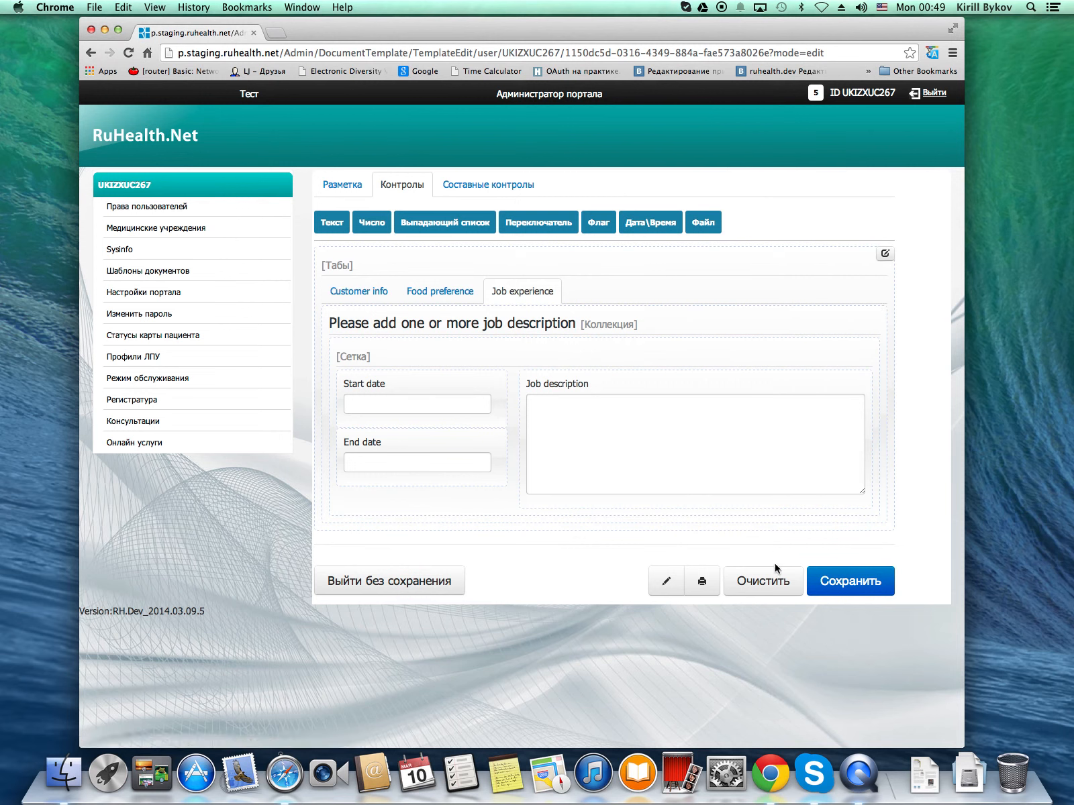
# - Save the whole template and open its fill-in preview at the Customer info section
pyautogui.click(858, 582)
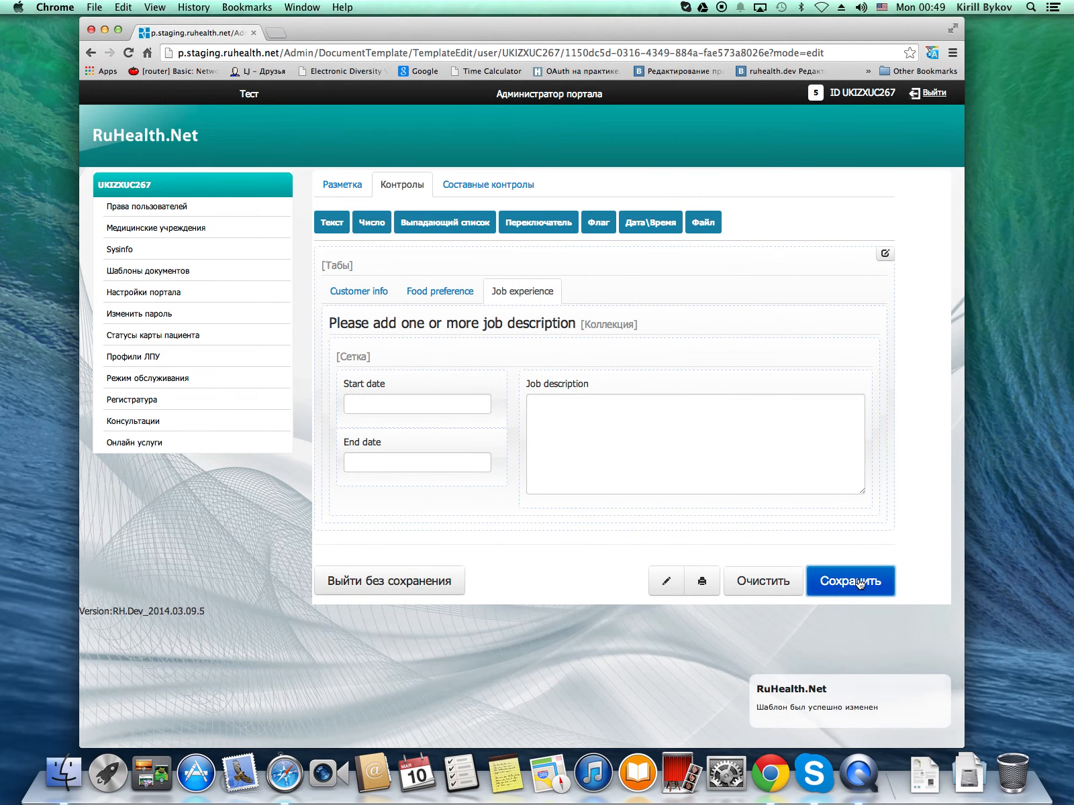
pyautogui.click(668, 583)
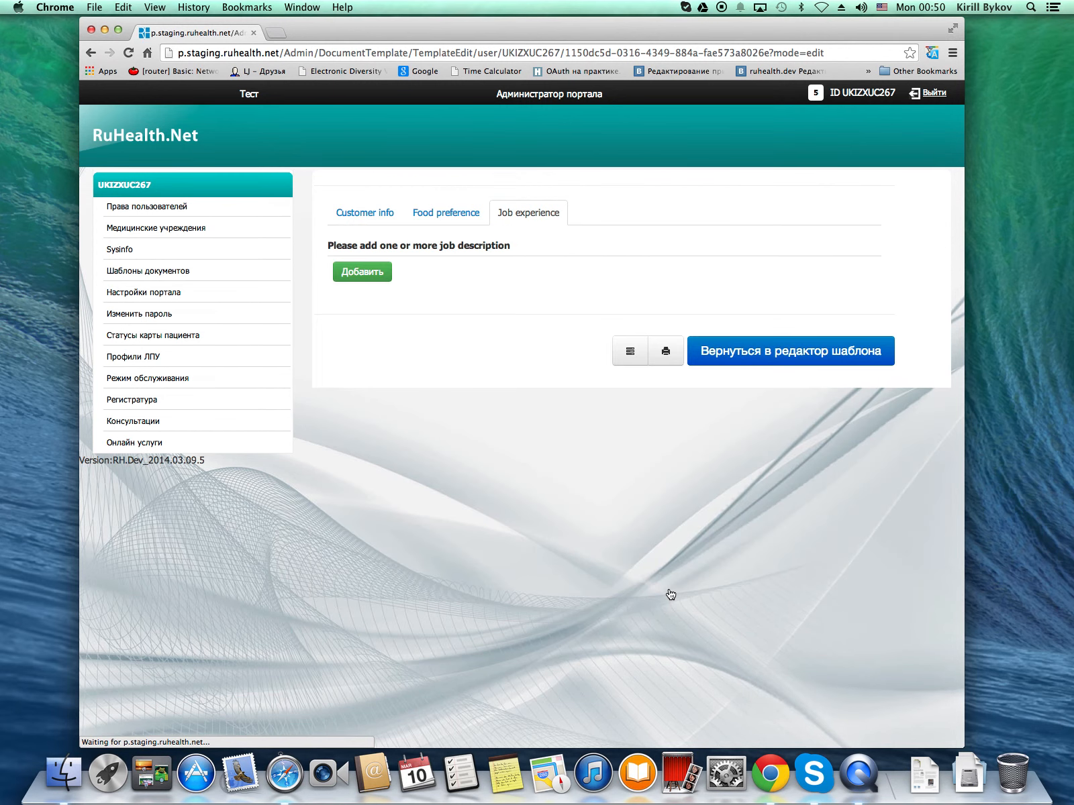
pyautogui.click(373, 213)
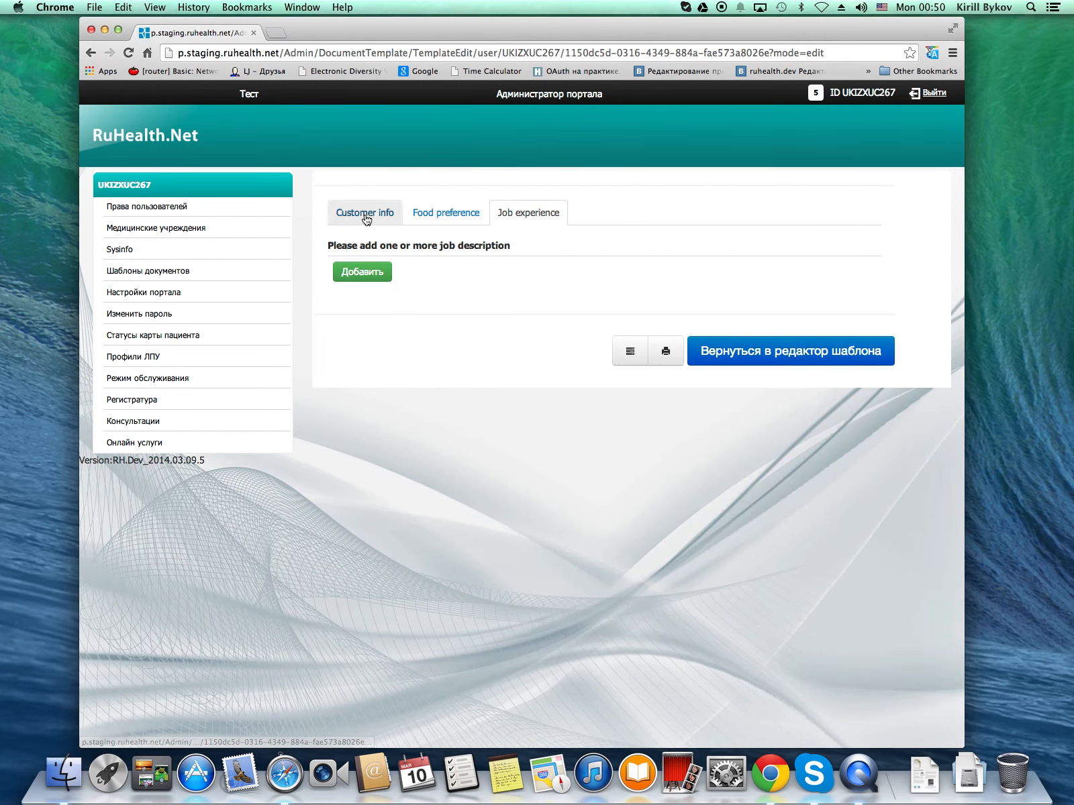
# - Enter the customer's first, middle and last name in the Customer info preview
pyautogui.click(376, 264)
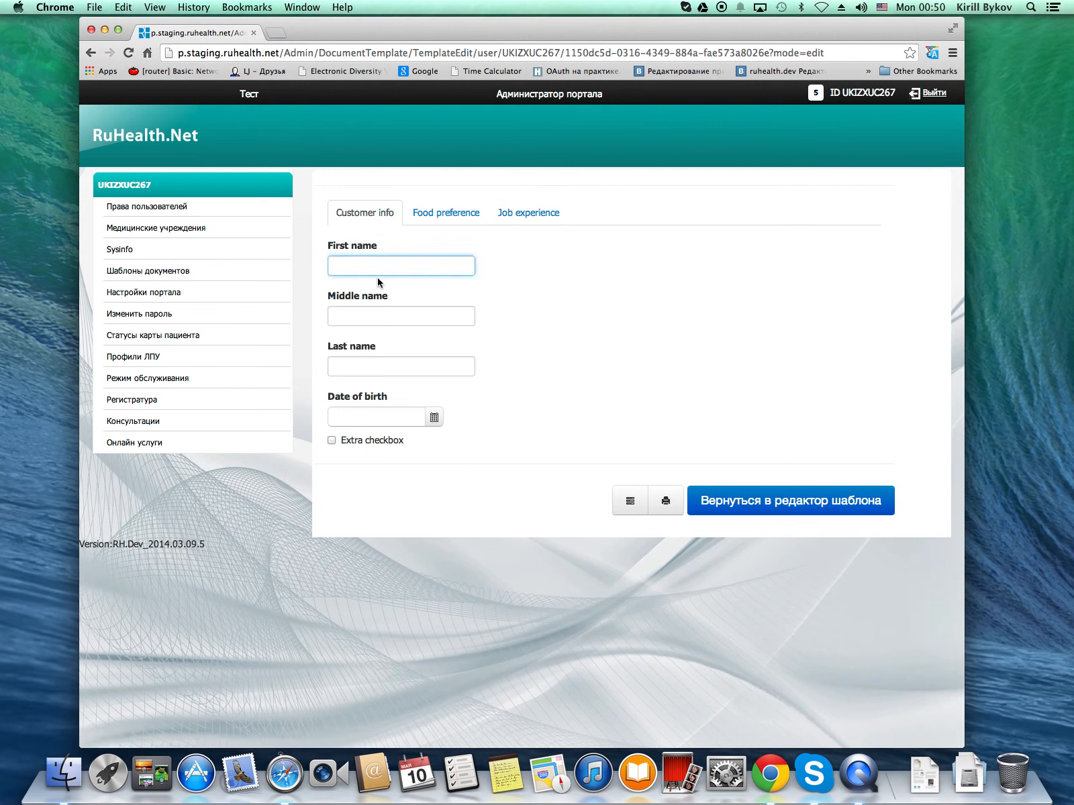
pyautogui.write('Kirill')
pyautogui.press('Tab')
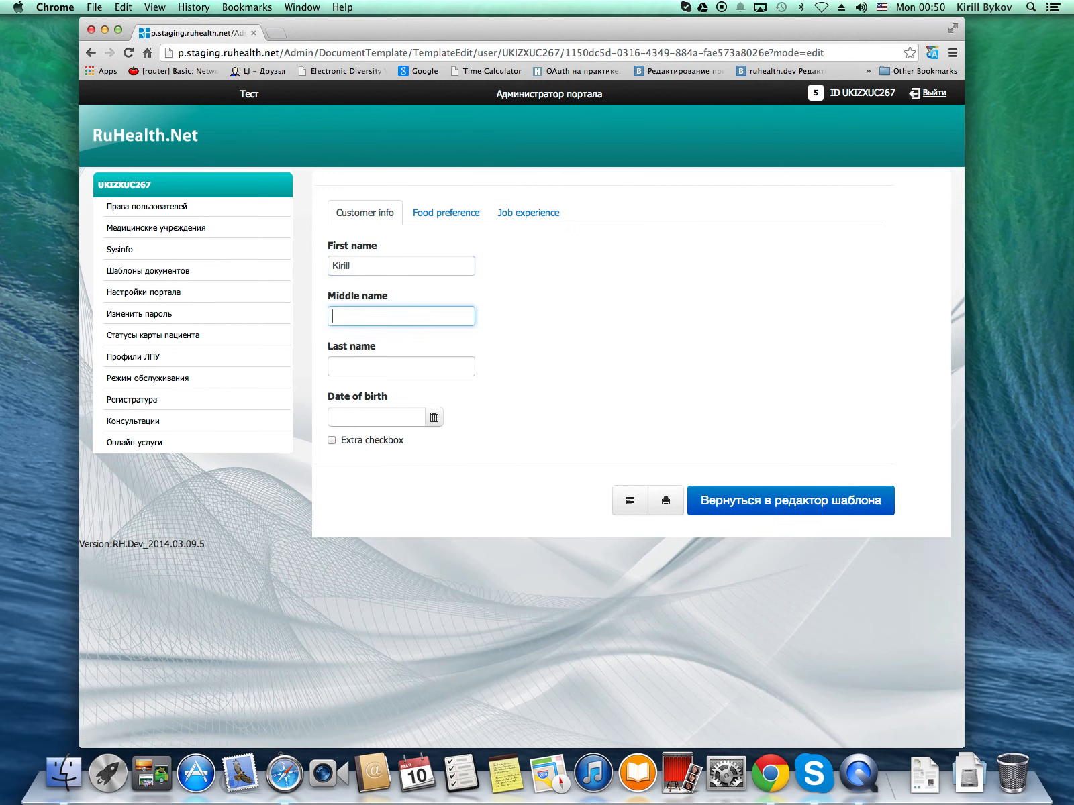
pyautogui.write('A')
pyautogui.press('Tab')
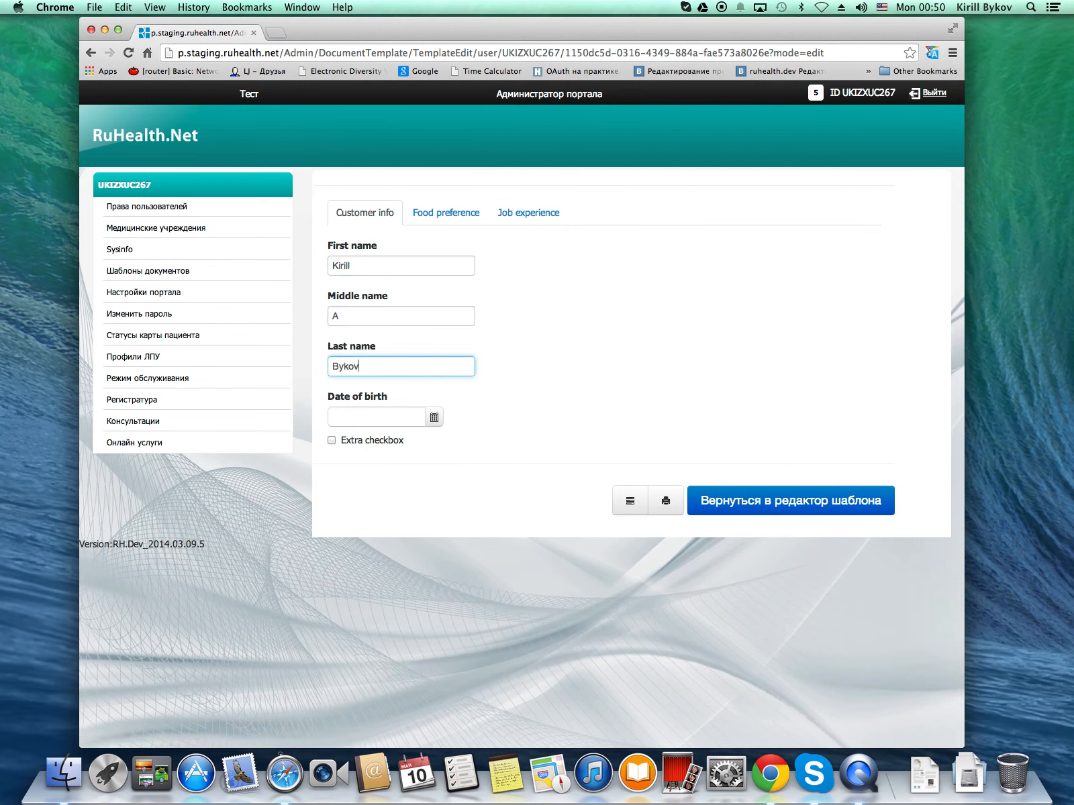
pyautogui.press('Tab')
# - Pick the customer's date of birth from the calendar and enable the Extra checkbox option
pyautogui.click(434, 417)
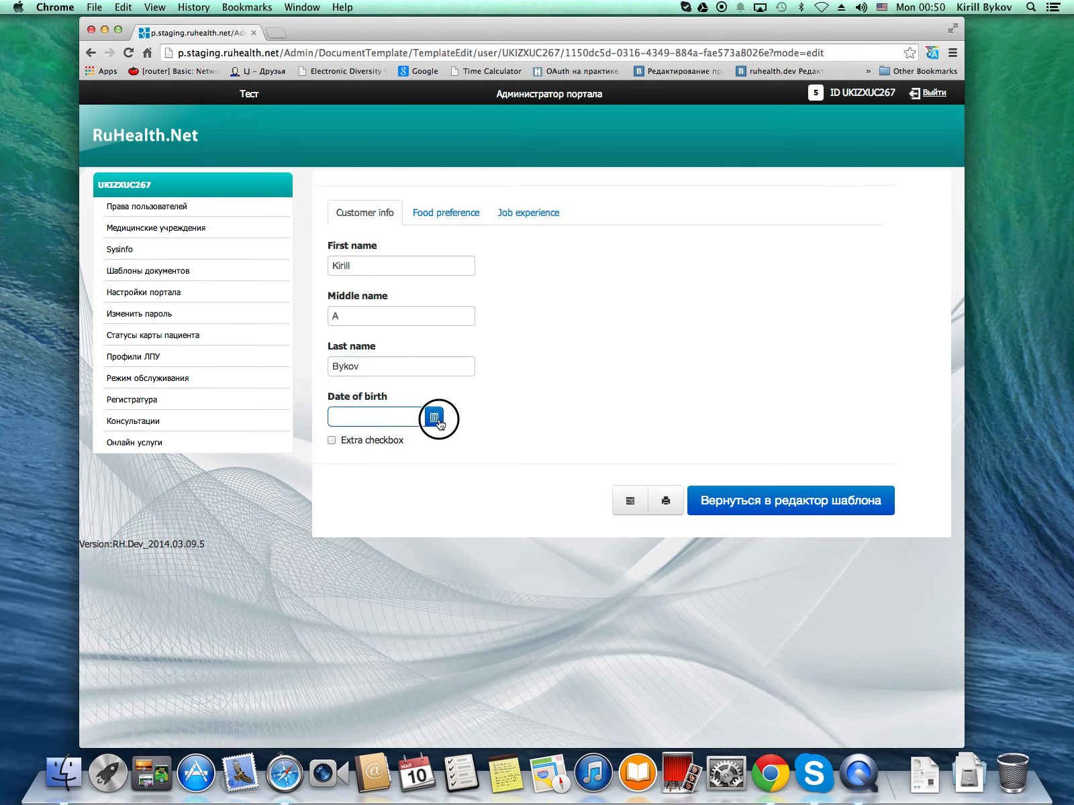
pyautogui.click(403, 440)
pyautogui.click(409, 440)
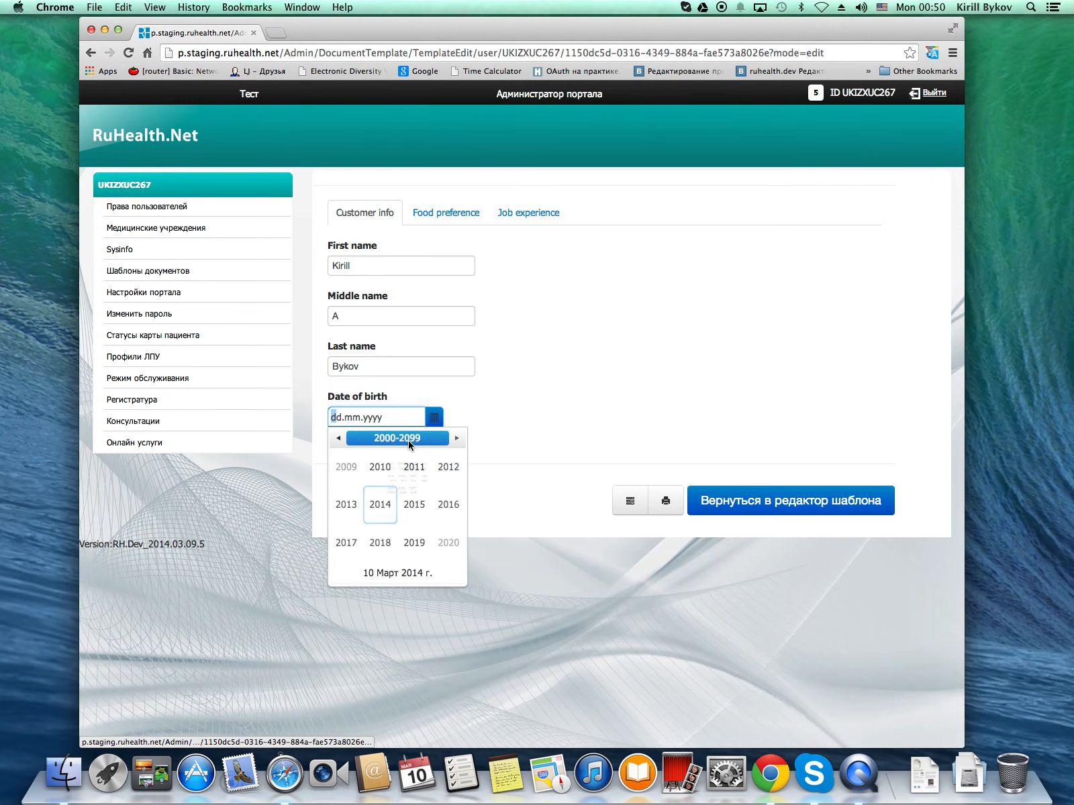
pyautogui.click(423, 443)
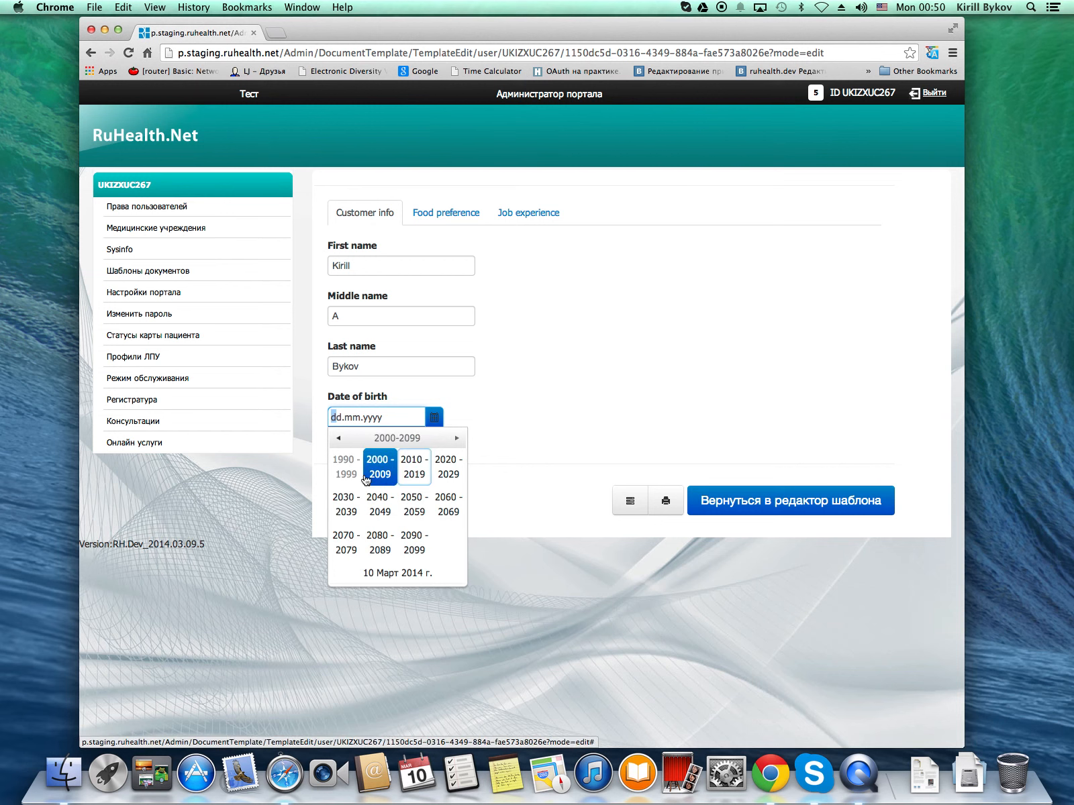
pyautogui.click(346, 467)
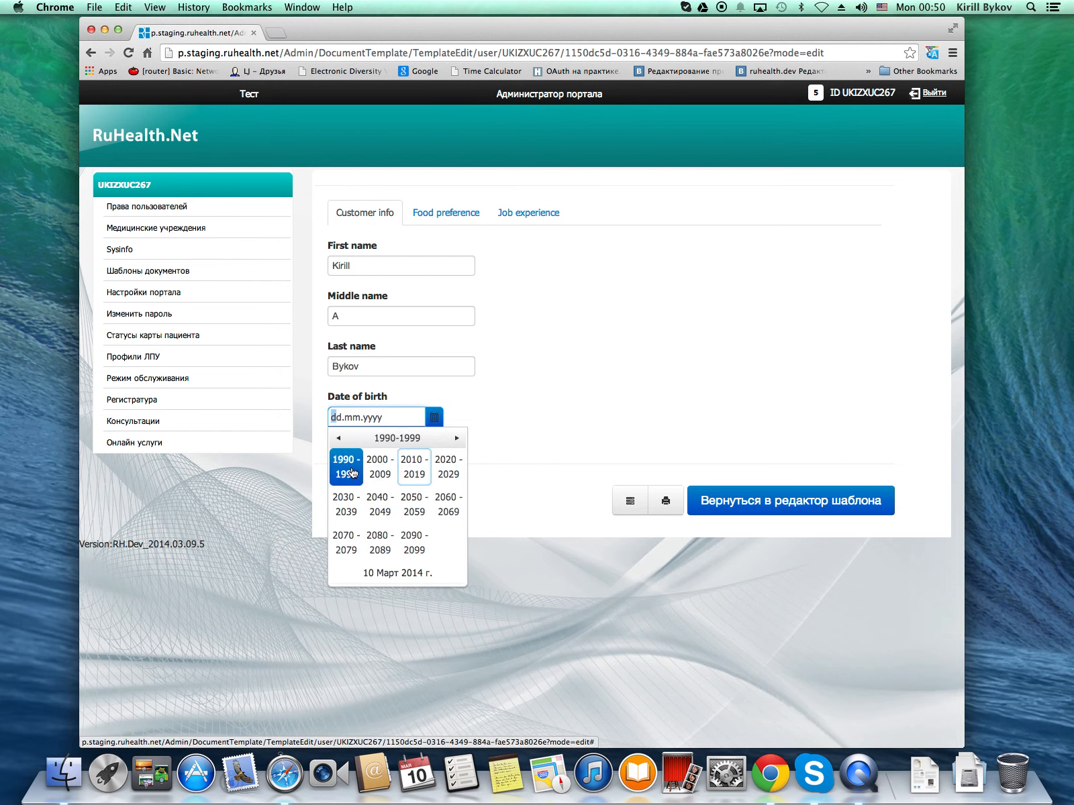
pyautogui.click(339, 438)
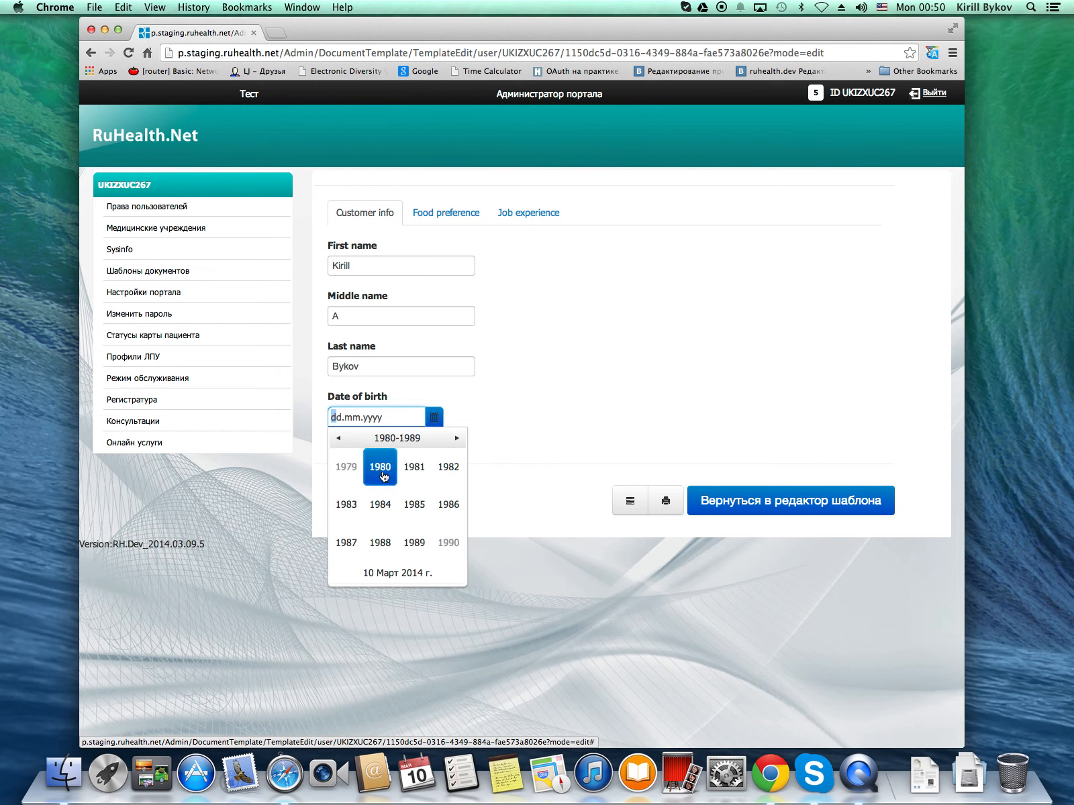
pyautogui.click(383, 474)
pyautogui.click(378, 505)
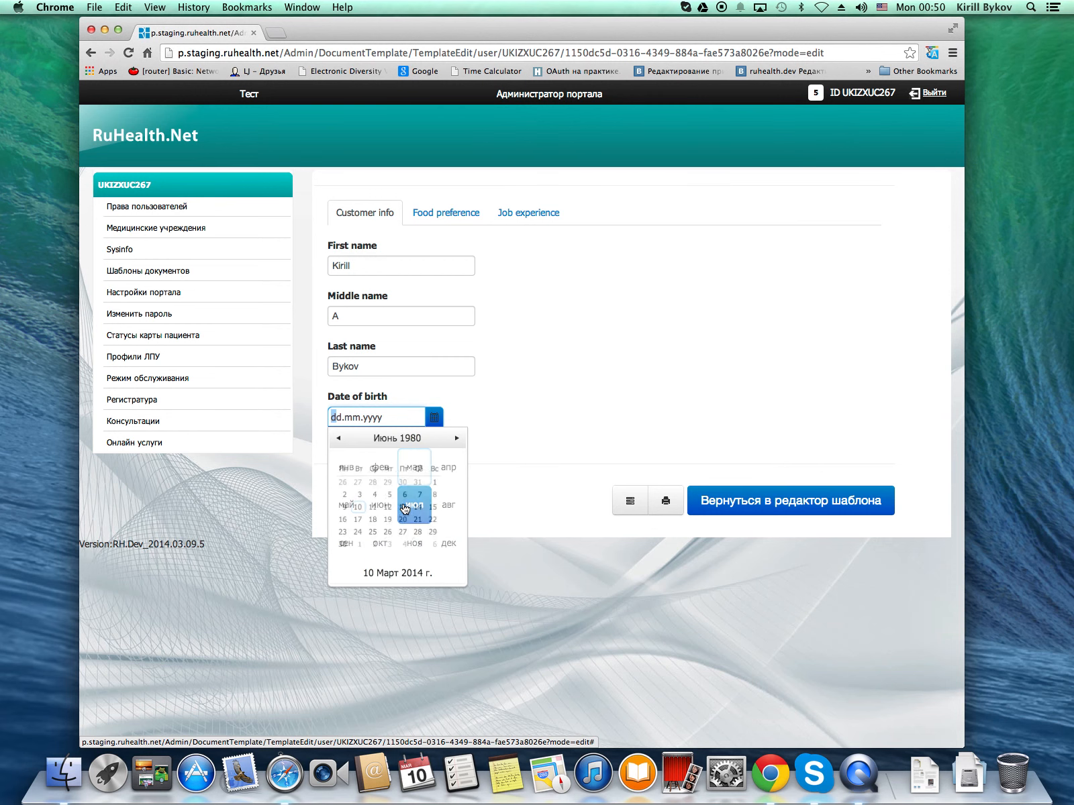
pyautogui.click(456, 475)
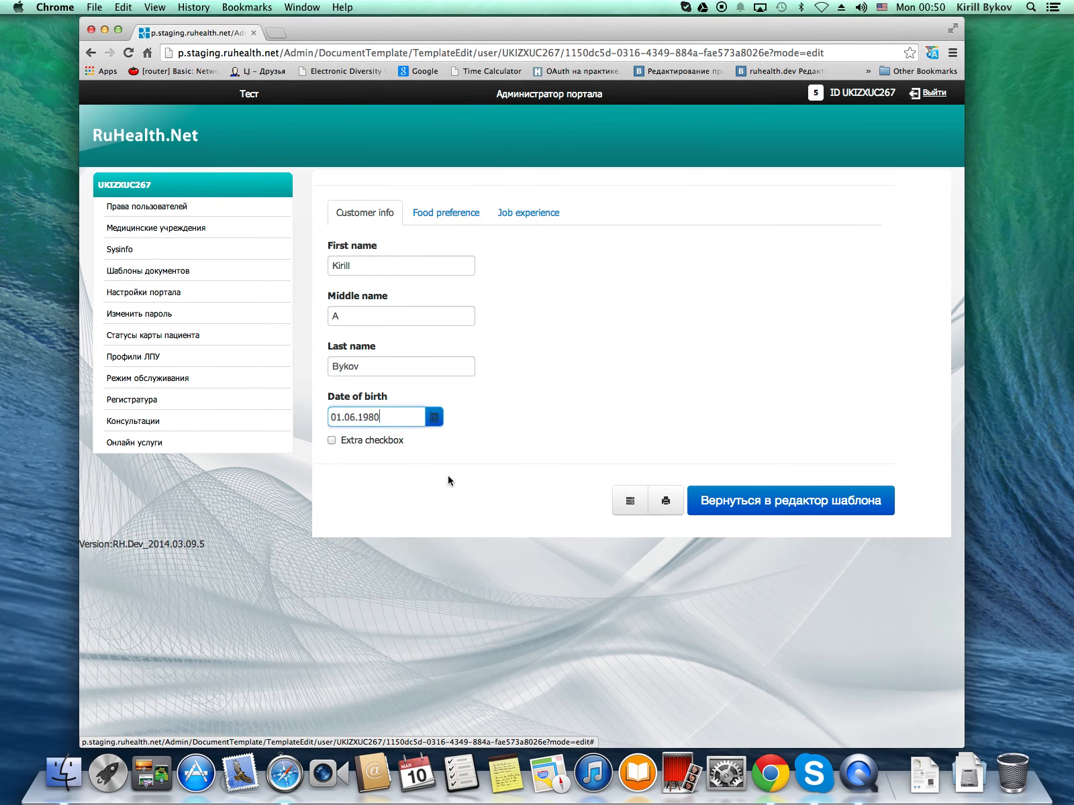
pyautogui.click(385, 472)
pyautogui.click(356, 458)
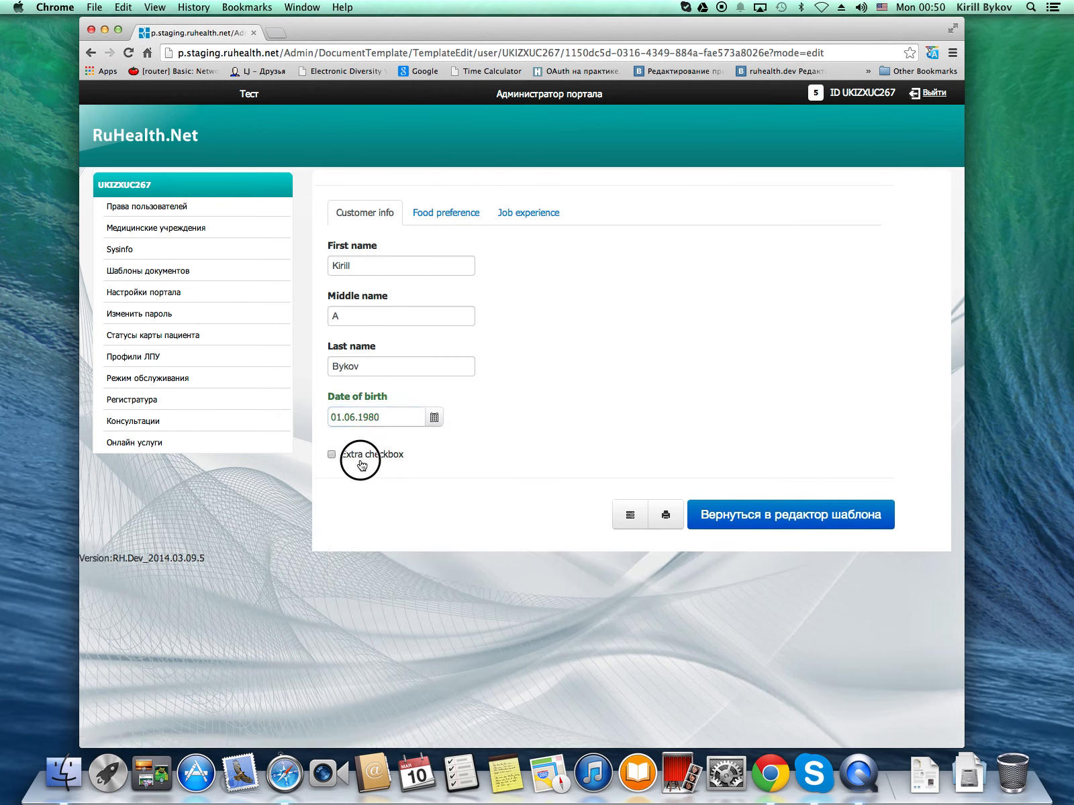
# - In the Food preference section, choose Steak with Beef as the meat and Medium as the doneness
pyautogui.click(445, 212)
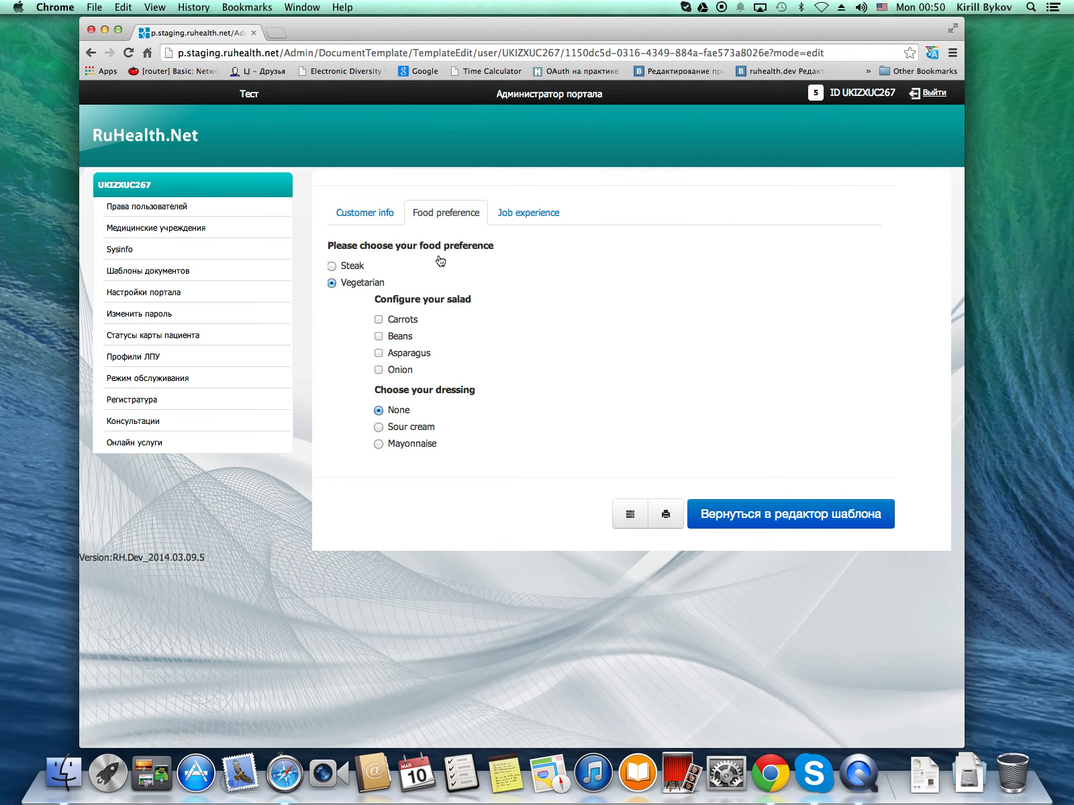
pyautogui.click(354, 268)
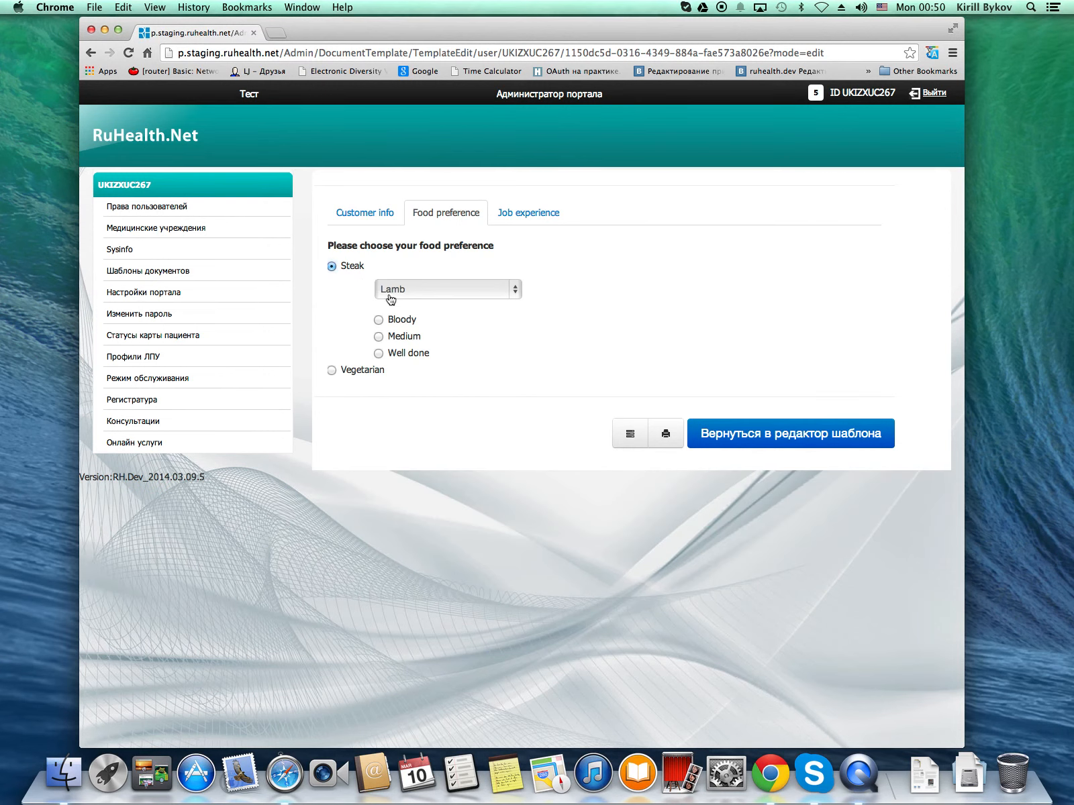
pyautogui.click(515, 294)
pyautogui.press('Escape')
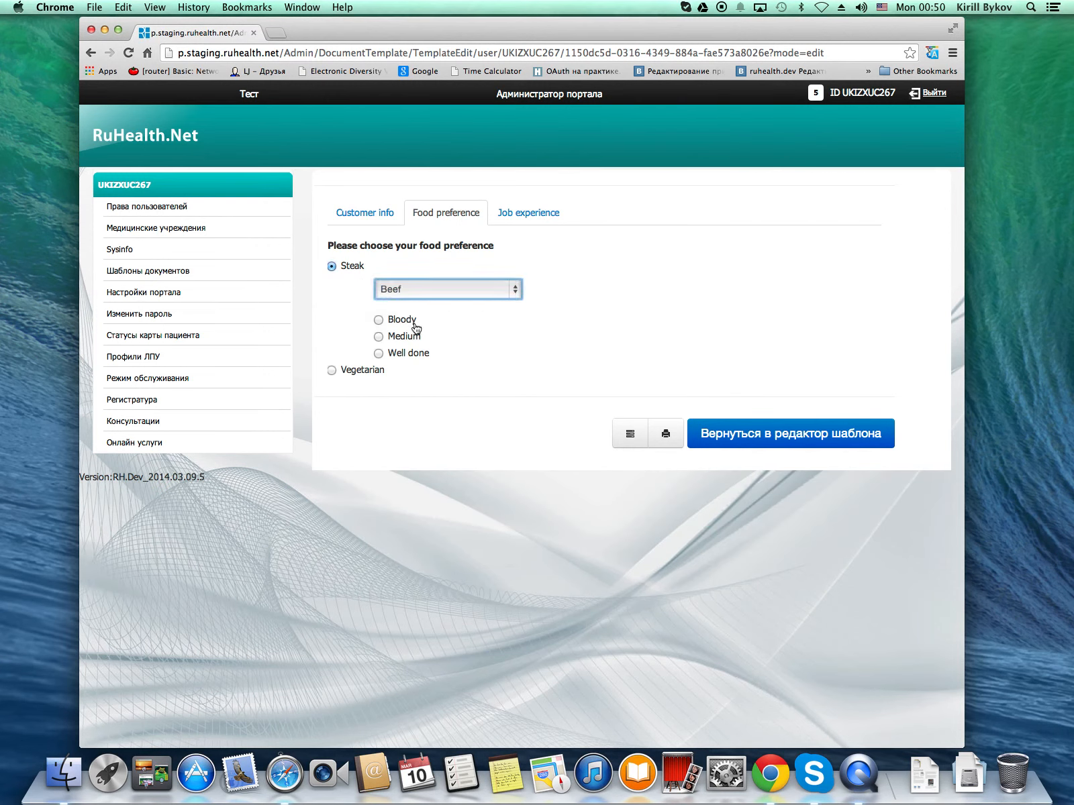
pyautogui.click(408, 336)
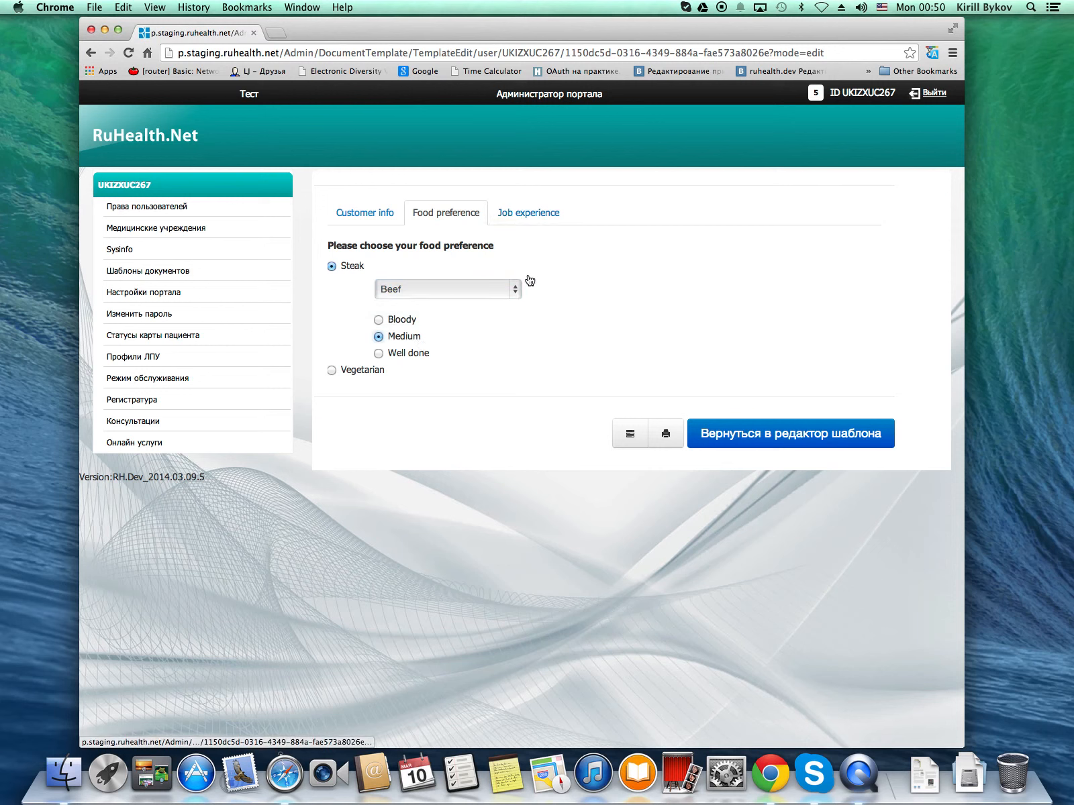
# - Show the form's print view and review the Customer info, Food preference and Job experience sections
pyautogui.click(666, 435)
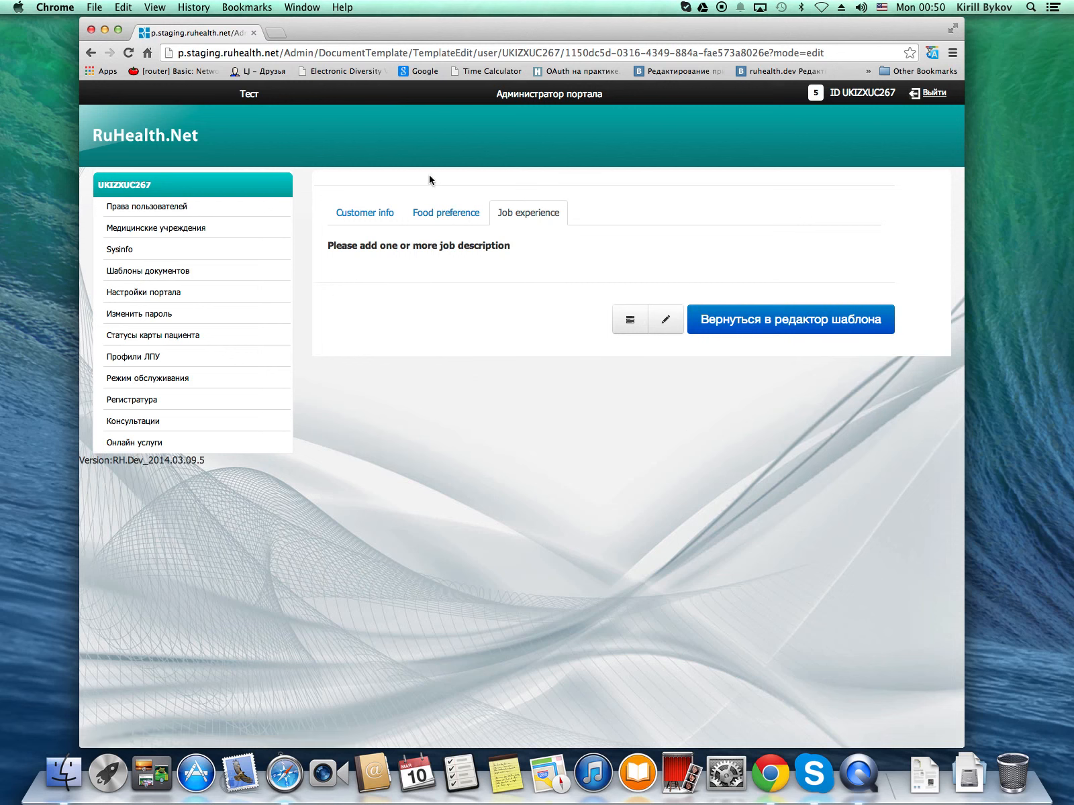
pyautogui.click(443, 212)
pyautogui.click(362, 214)
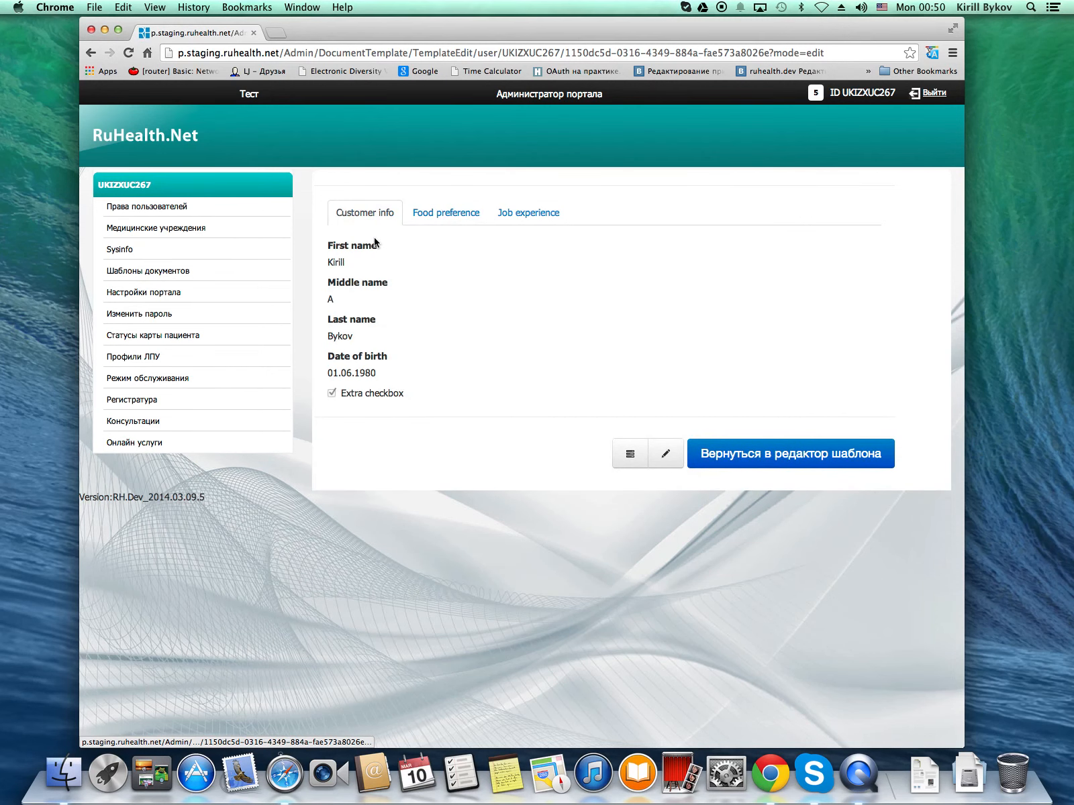
pyautogui.click(455, 212)
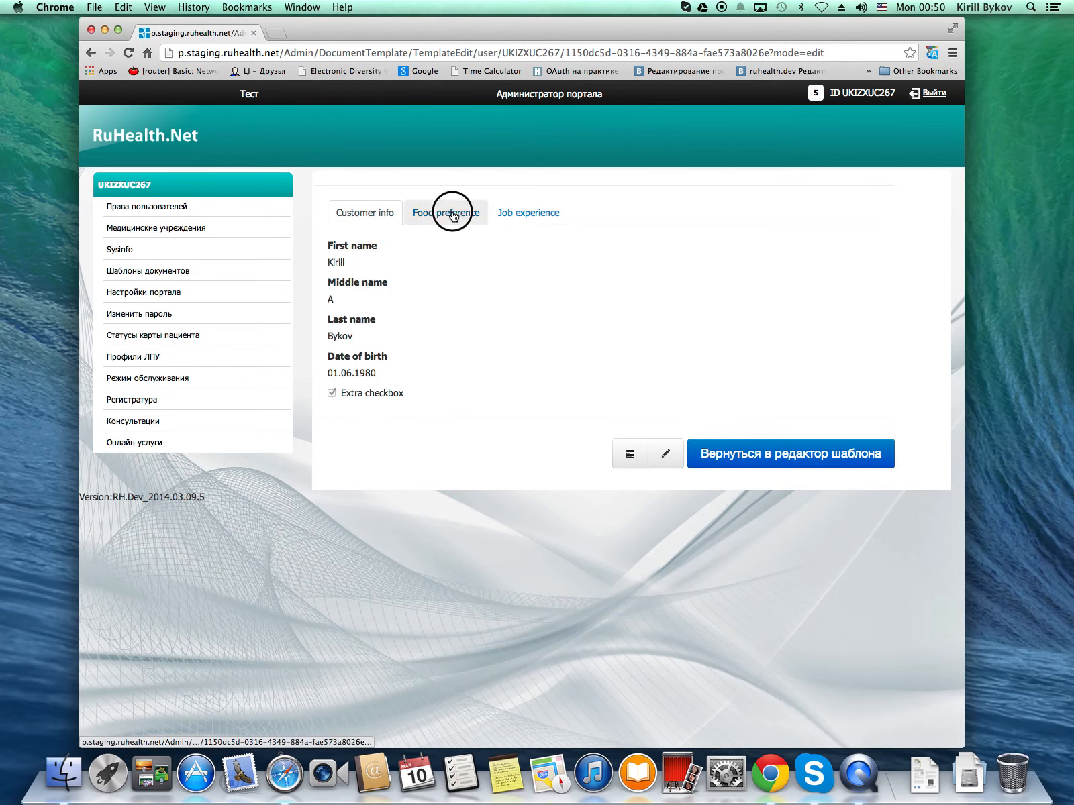
pyautogui.click(530, 213)
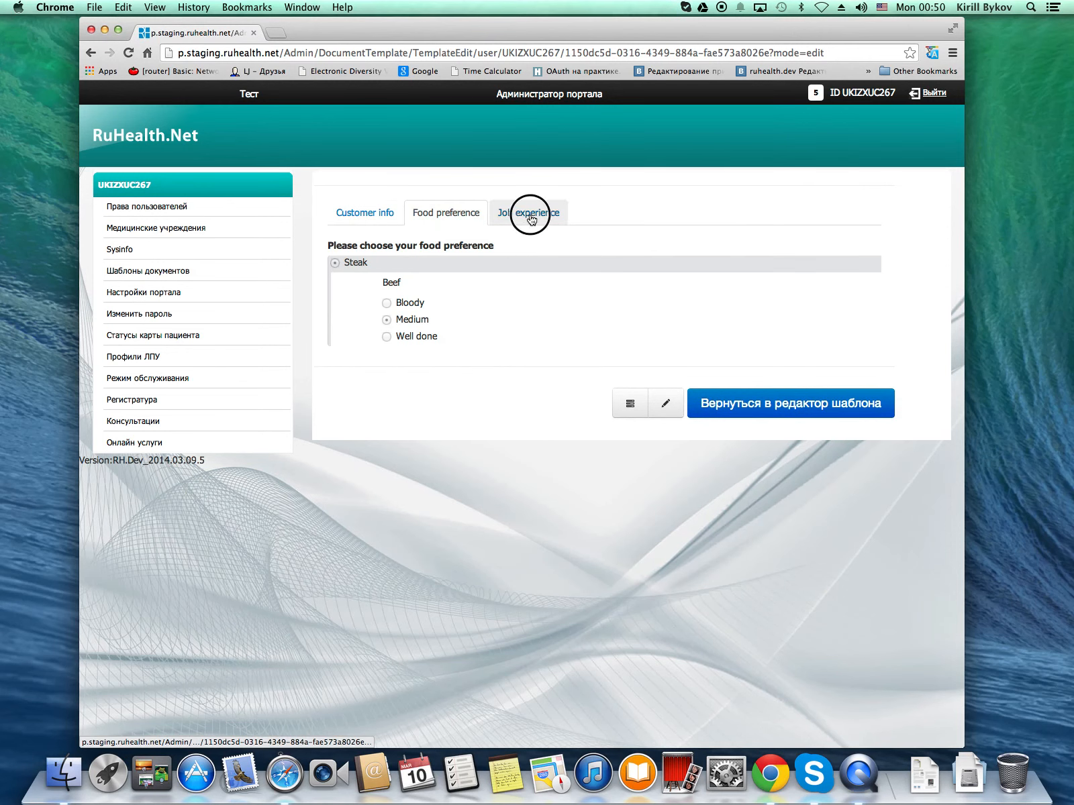
# - Return to the fill-in form and change the food preference to Vegetarian with Beans, Onion and Sour cream dressing
pyautogui.click(662, 324)
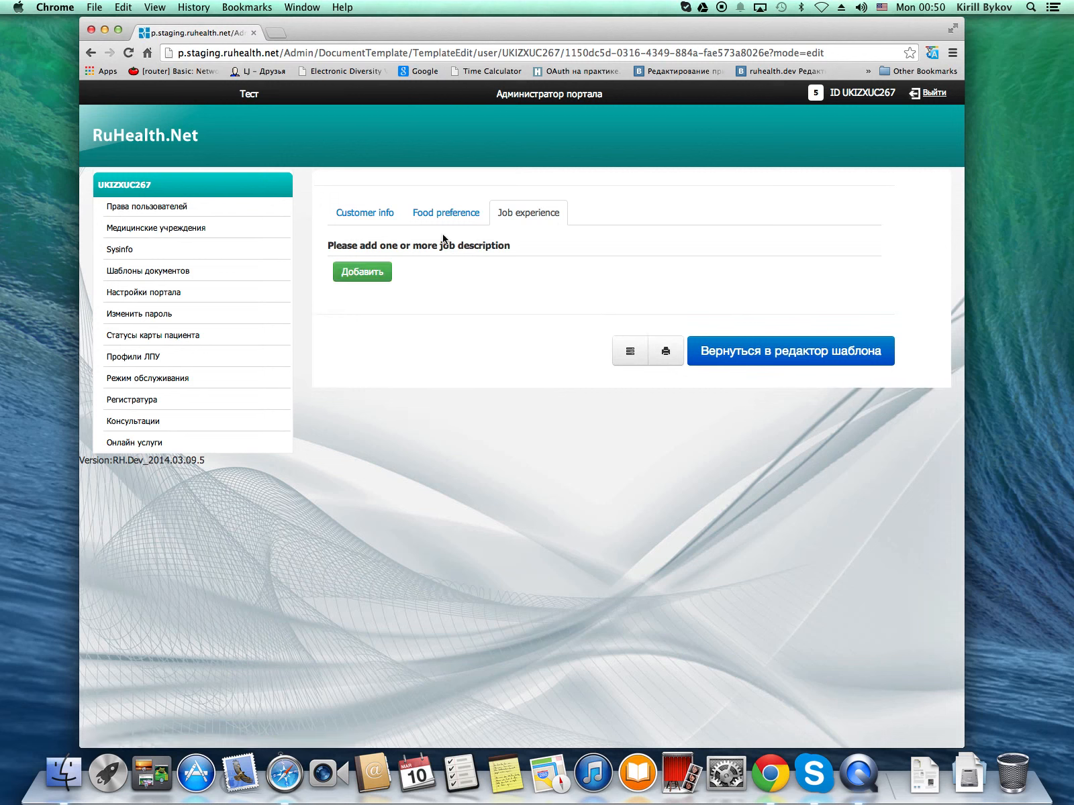
pyautogui.click(376, 213)
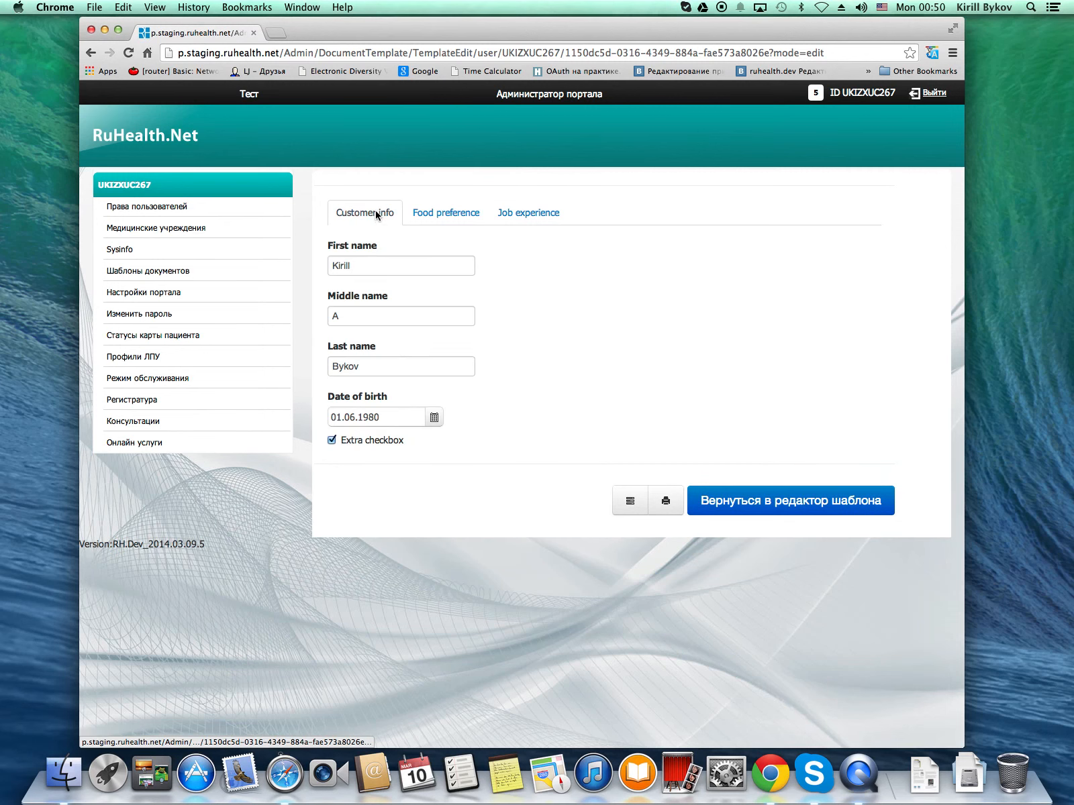
pyautogui.click(454, 201)
pyautogui.click(338, 373)
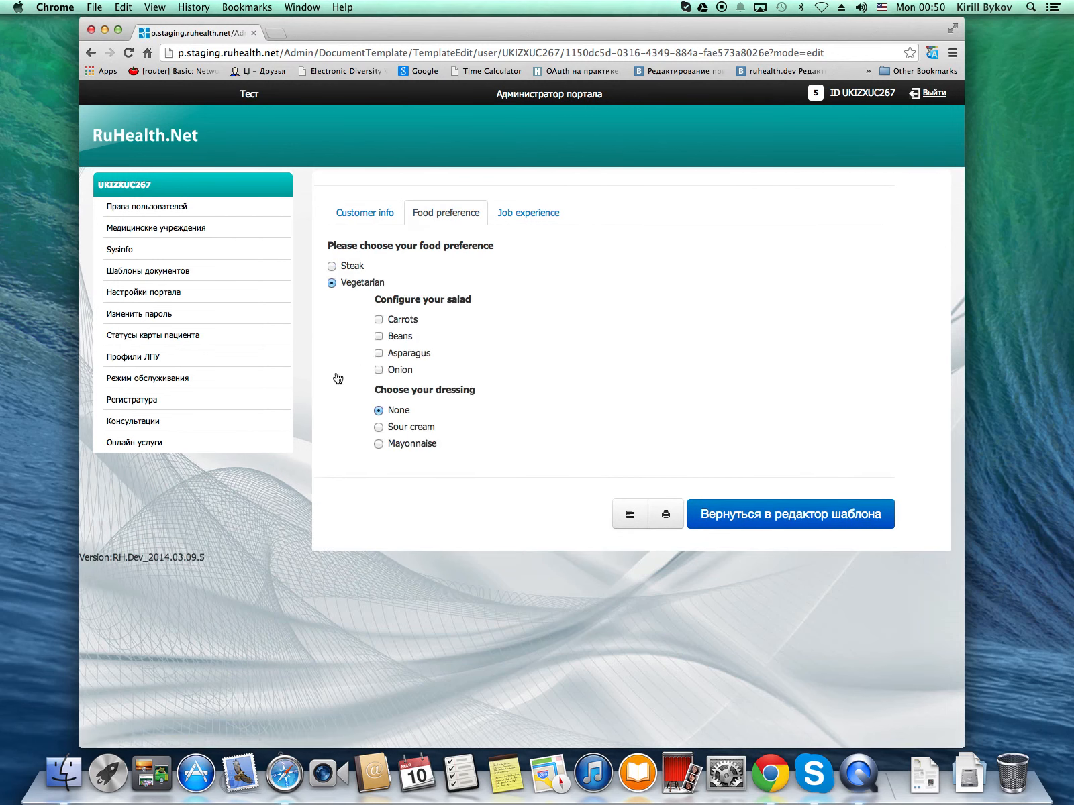
pyautogui.click(379, 336)
pyautogui.click(379, 370)
pyautogui.click(388, 430)
# - Check the vegetarian choices in the print view, along with the Customer info and Job experience sections
pyautogui.click(665, 518)
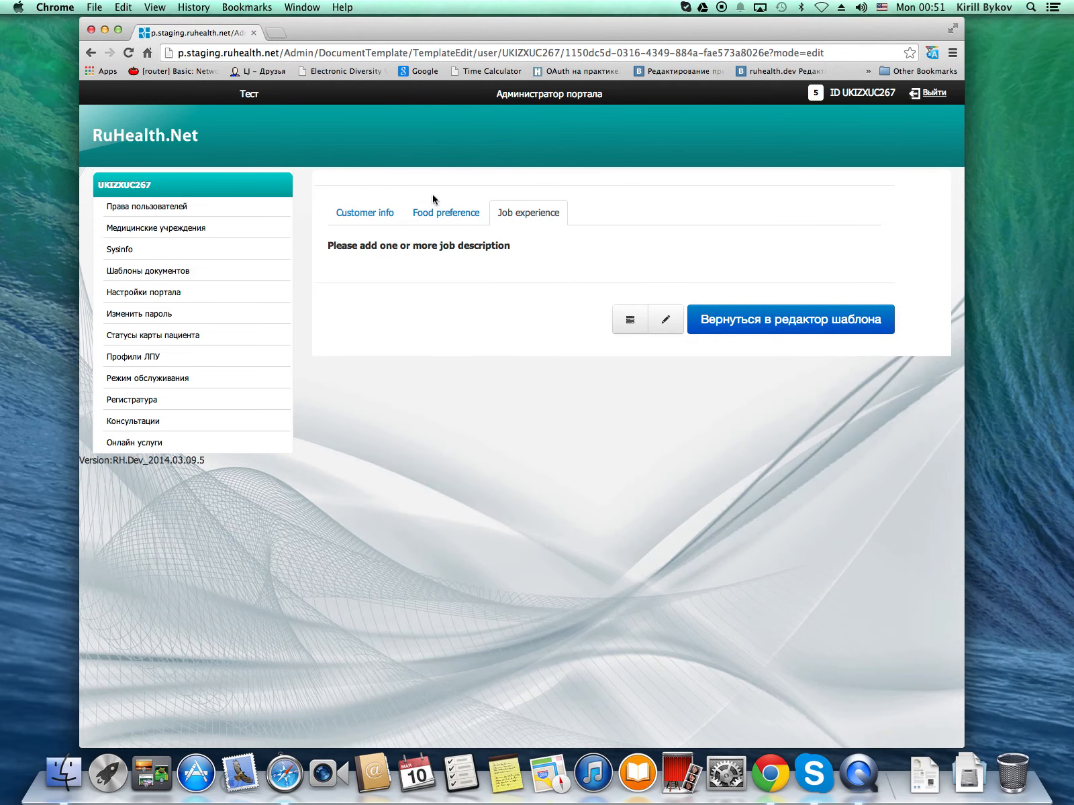
pyautogui.click(450, 220)
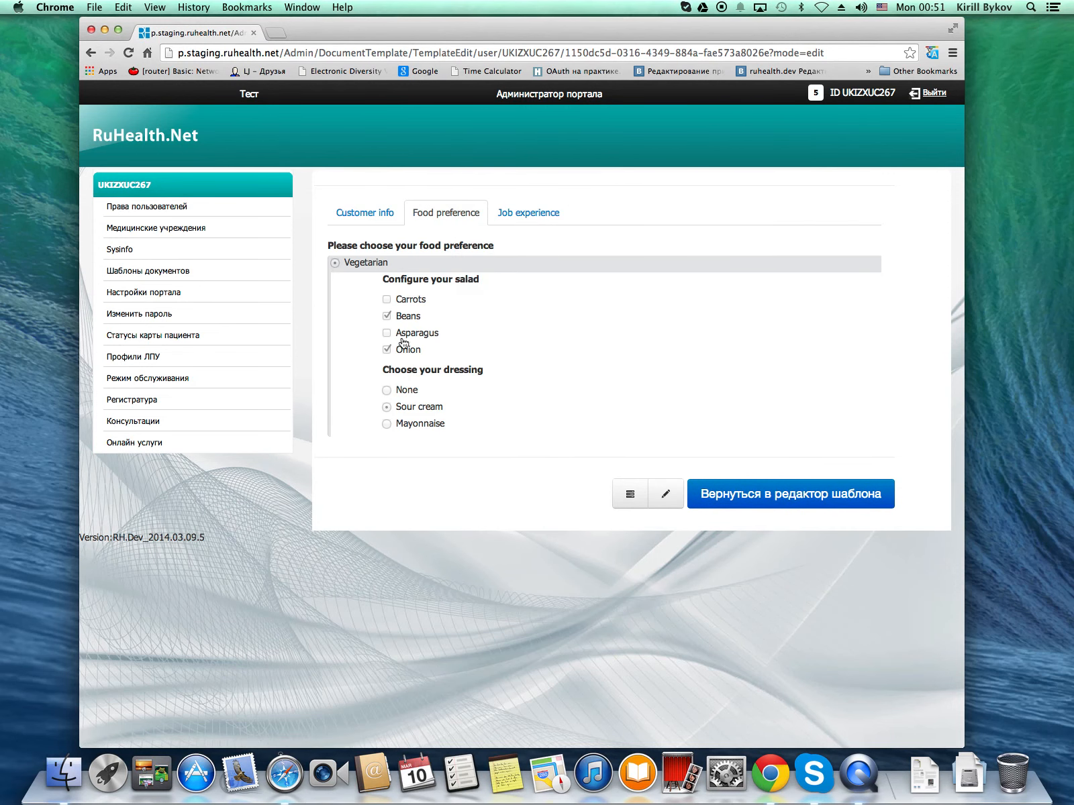
pyautogui.click(362, 214)
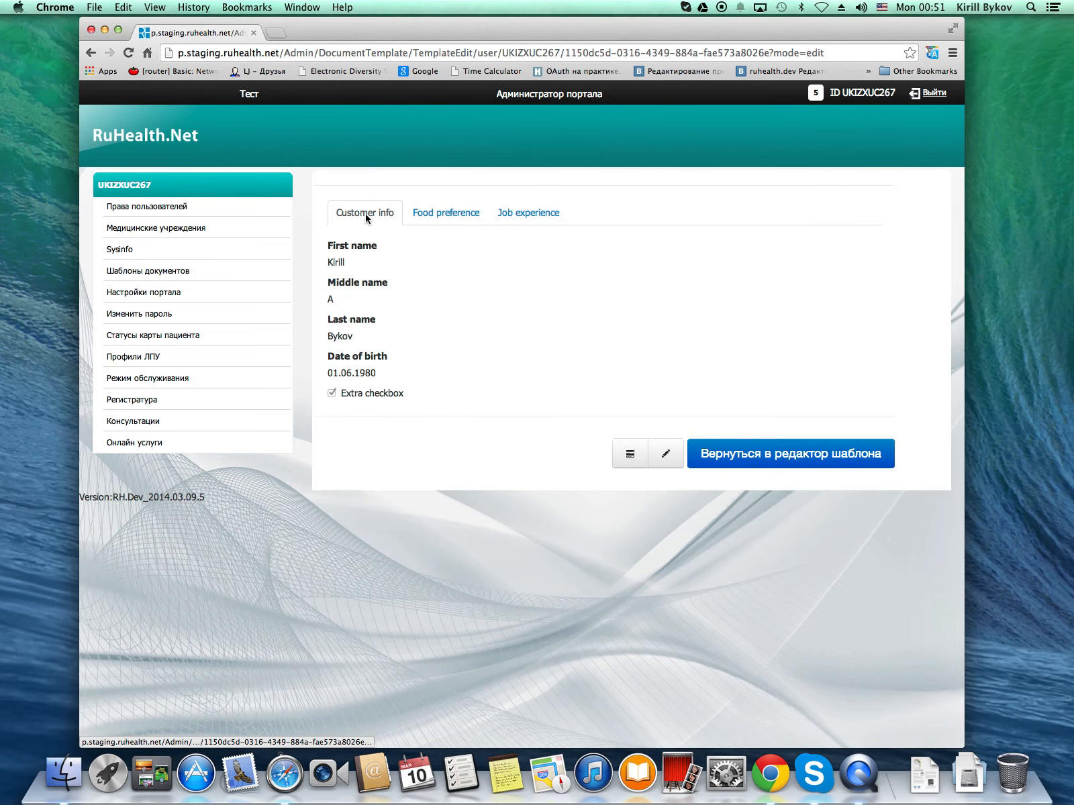
pyautogui.click(532, 220)
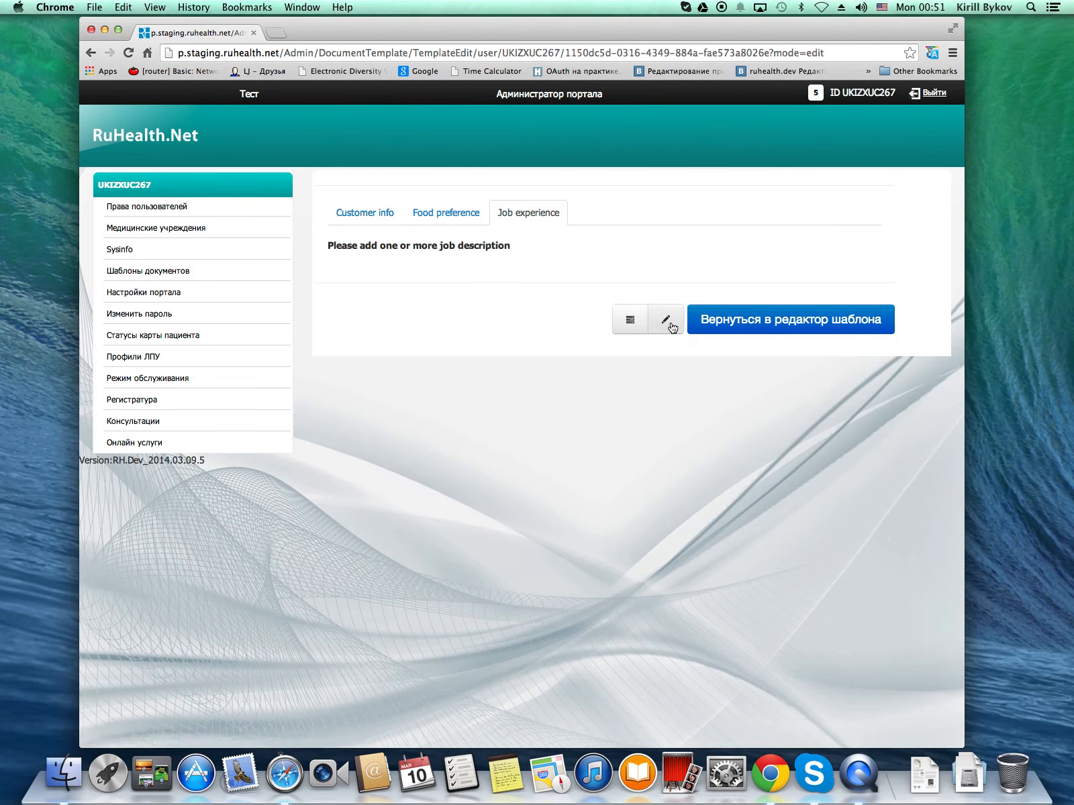
# - Back in the fill-in form, add a job entry starting Январь 2014 and ending Июнь 2014
pyautogui.click(671, 322)
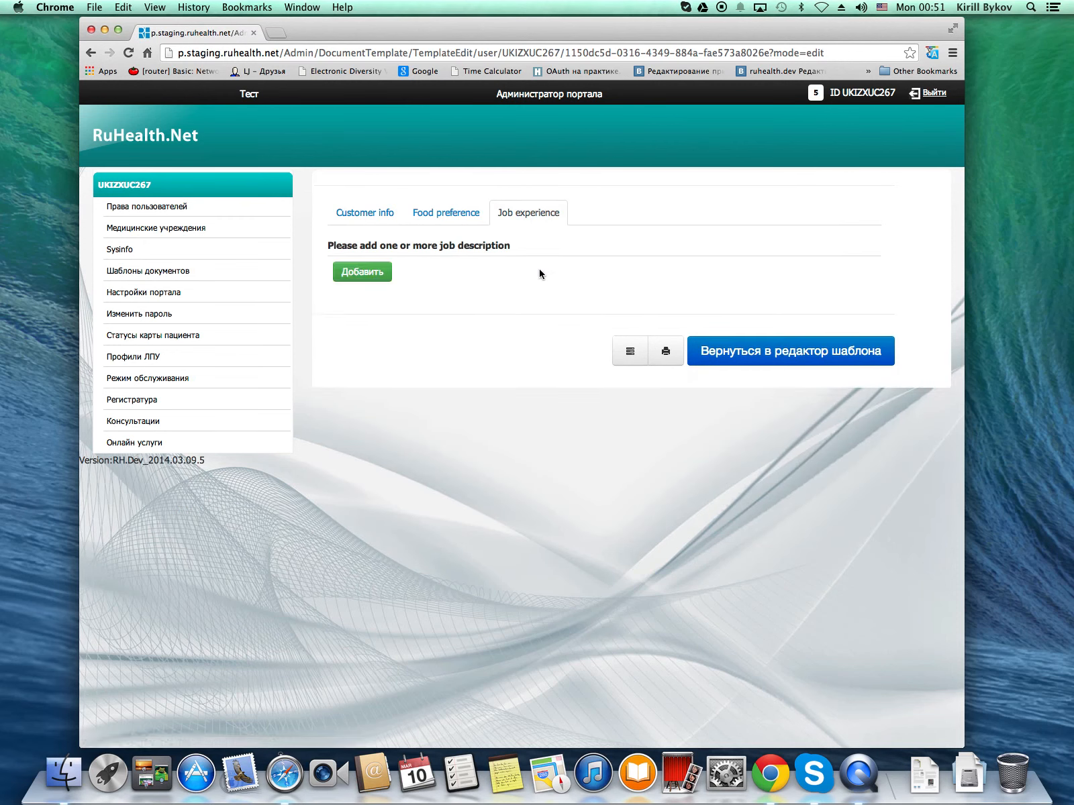
pyautogui.click(362, 272)
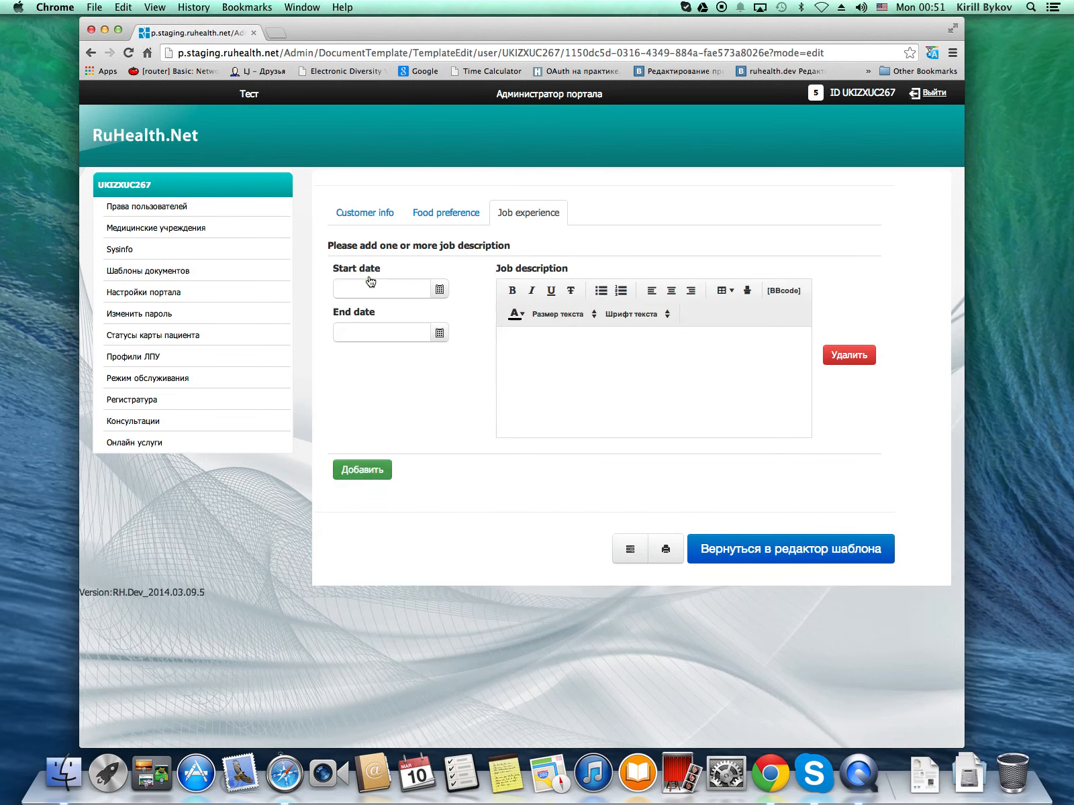
pyautogui.click(440, 290)
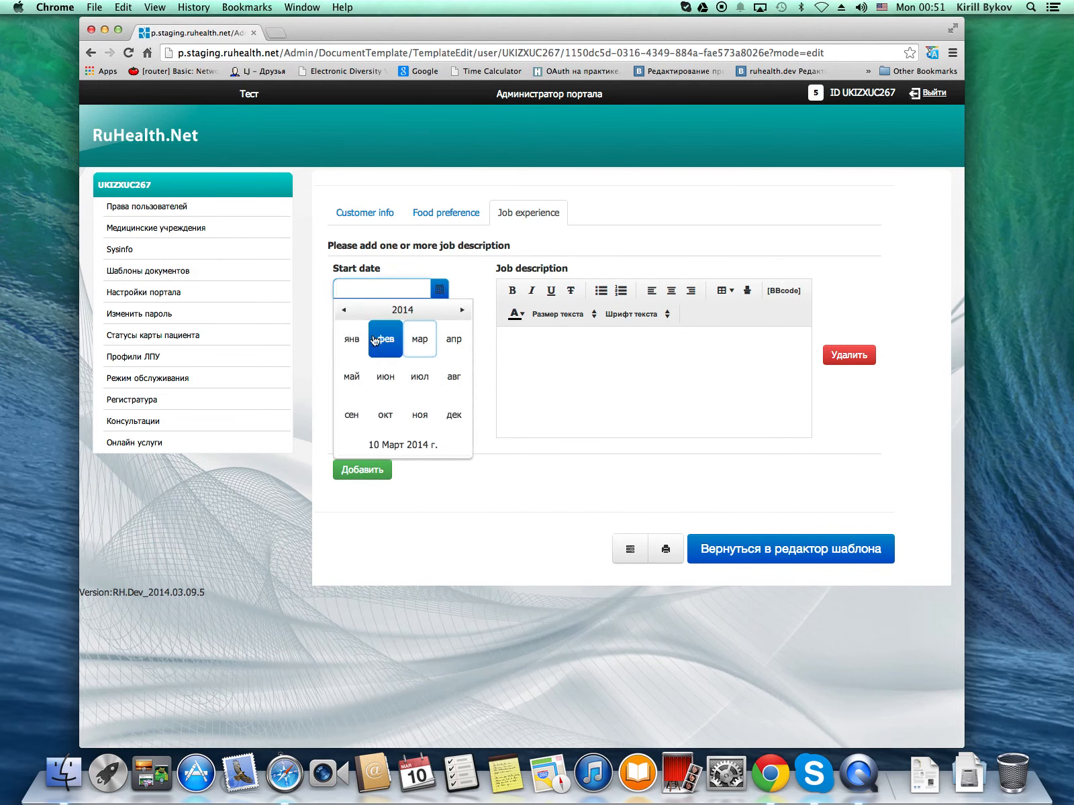
pyautogui.click(352, 339)
pyautogui.click(437, 334)
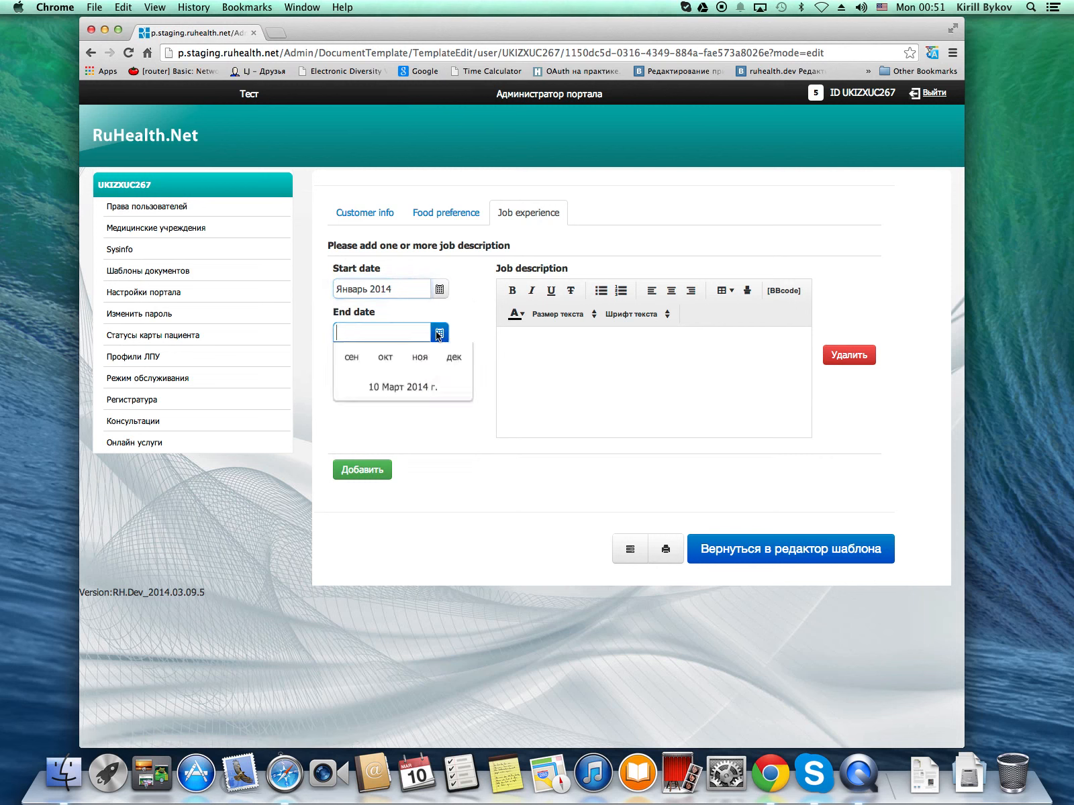
pyautogui.click(389, 422)
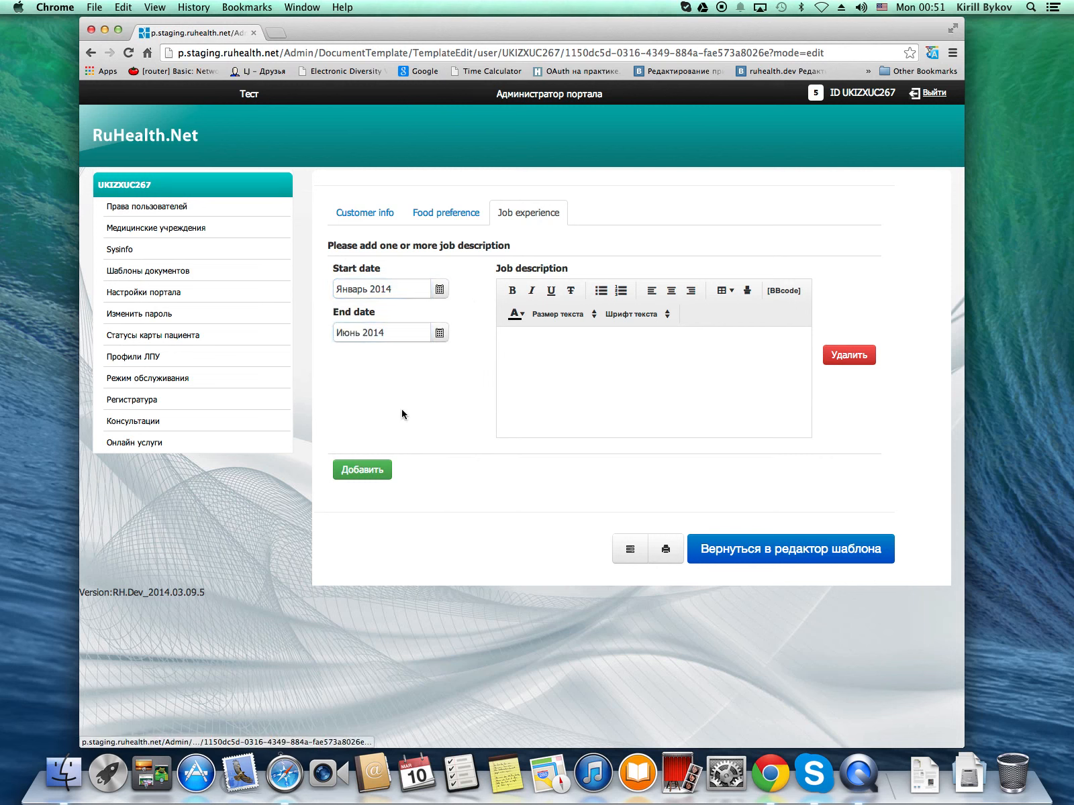
# - Enter the job description lines "vxcbxcbxcb", "xcvxcv" and "vxcvcxv" with "xcvxcv" in bold, and show the entry in the print view
pyautogui.click(577, 367)
pyautogui.write('vxcbxcbxcb')
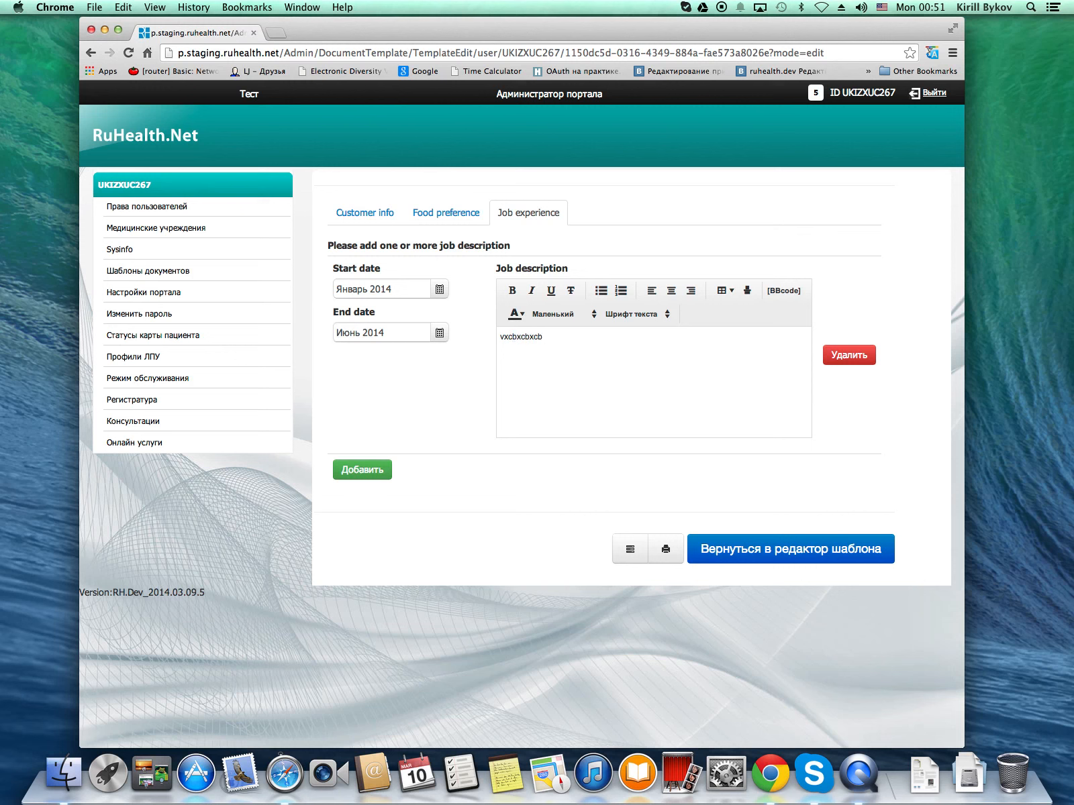
pyautogui.write('xcvxcv')
pyautogui.doubleClick(510, 351)
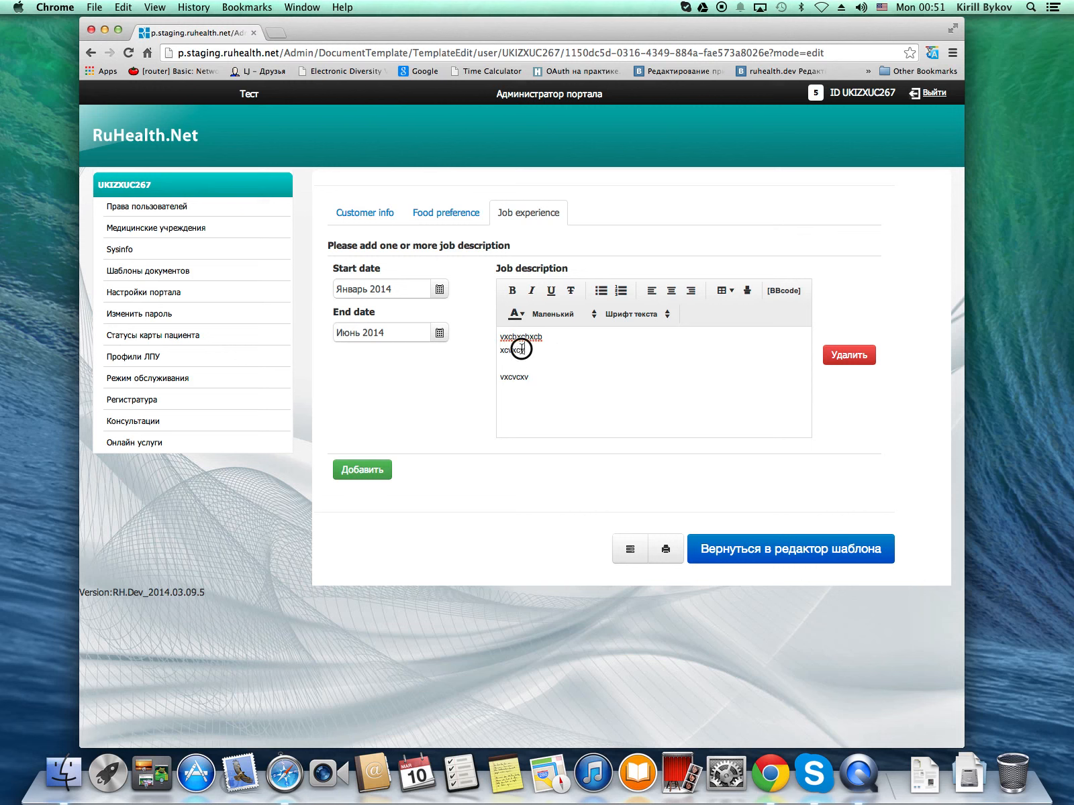
pyautogui.click(512, 290)
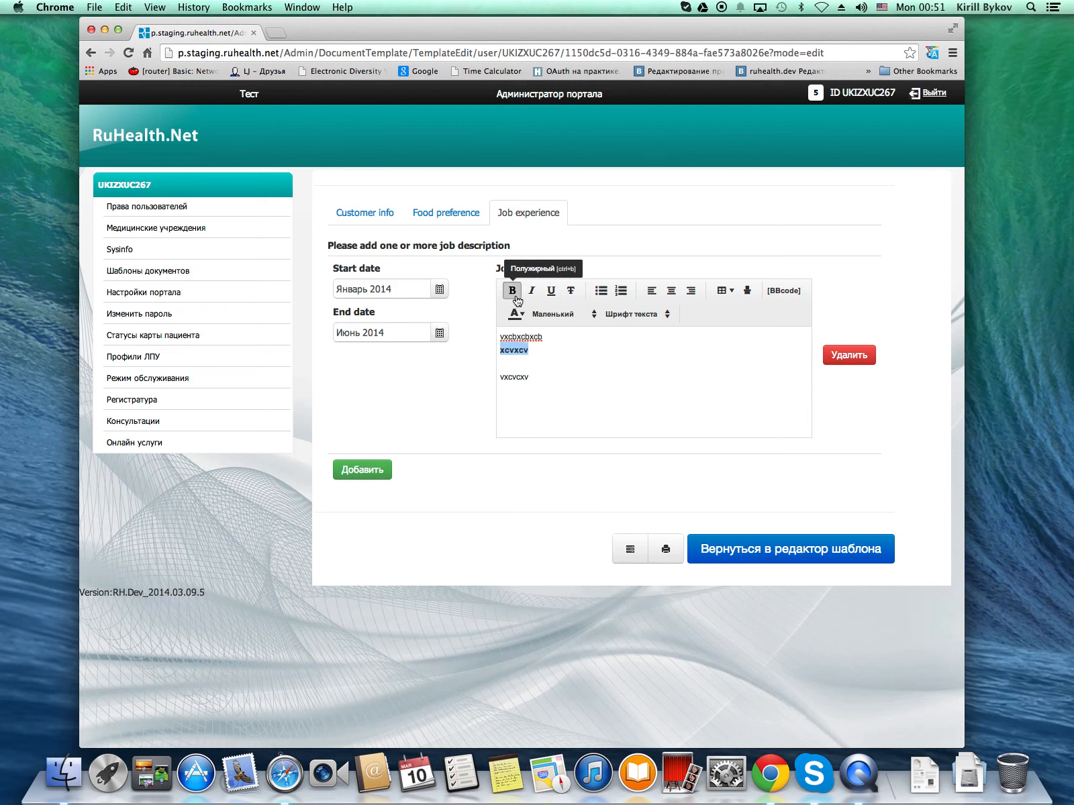
pyautogui.click(666, 551)
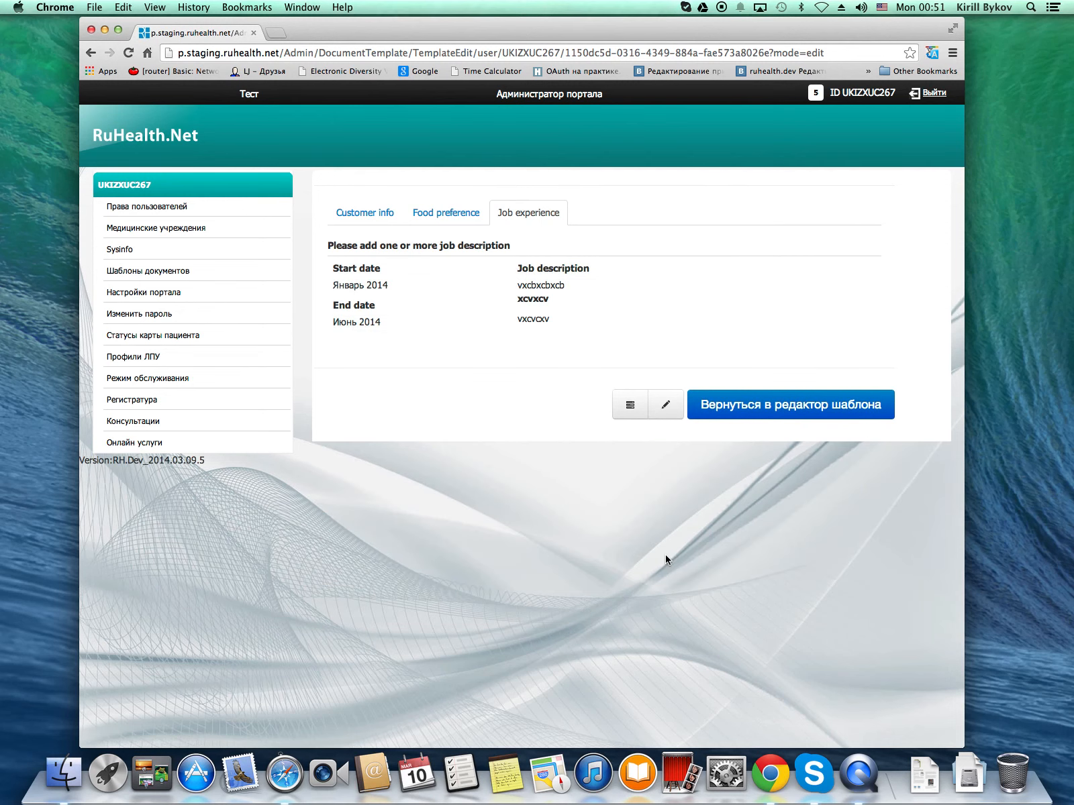
# - Back in the fill-in form, add a second job entry starting Май 2014 and ending Август 2014
pyautogui.click(665, 405)
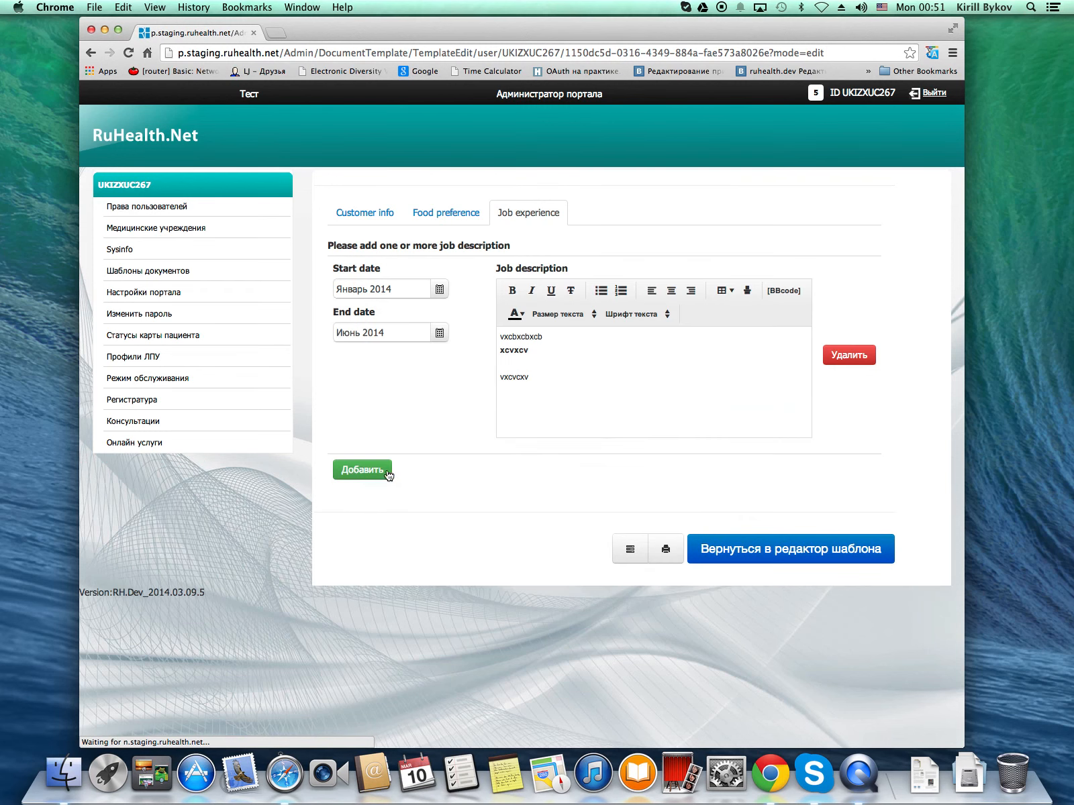
pyautogui.click(359, 473)
pyautogui.click(360, 482)
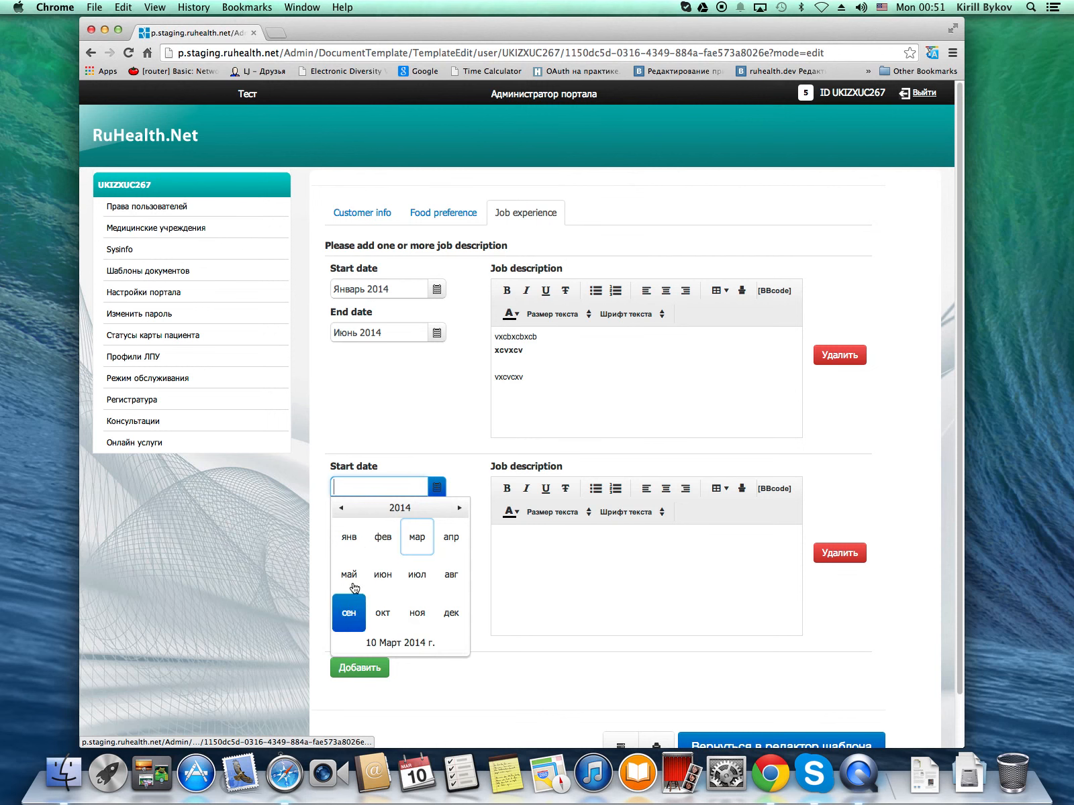
pyautogui.click(349, 575)
pyautogui.click(435, 531)
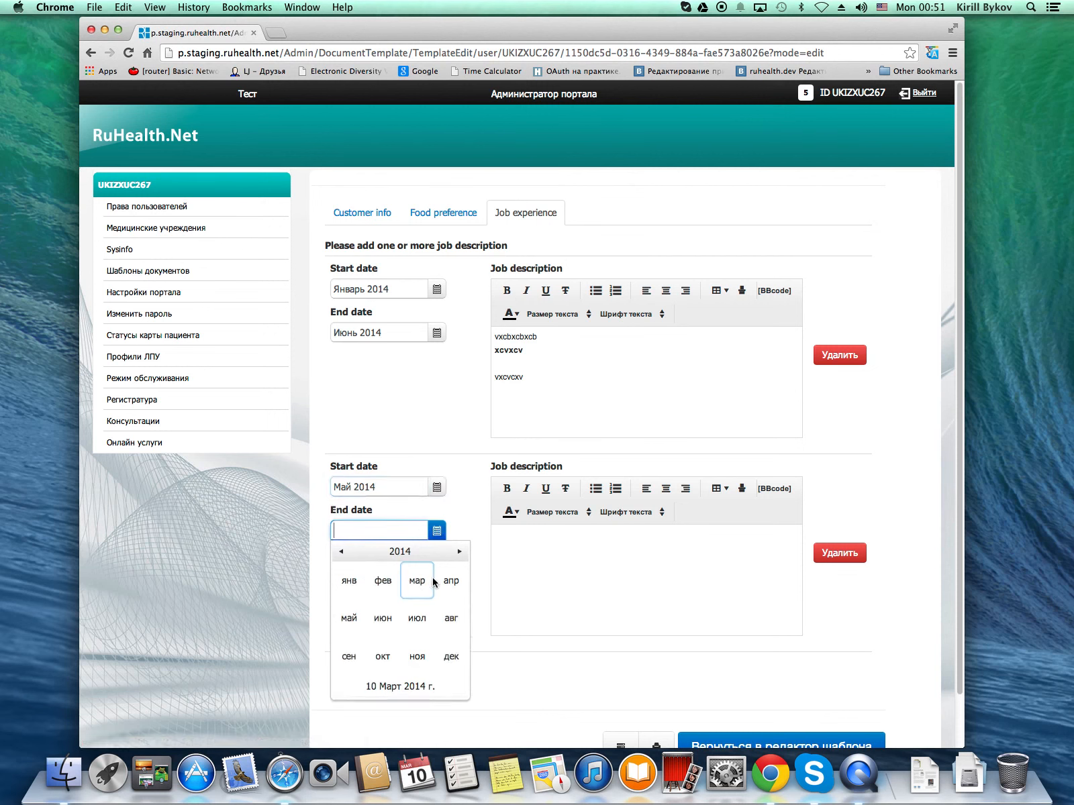
pyautogui.click(443, 624)
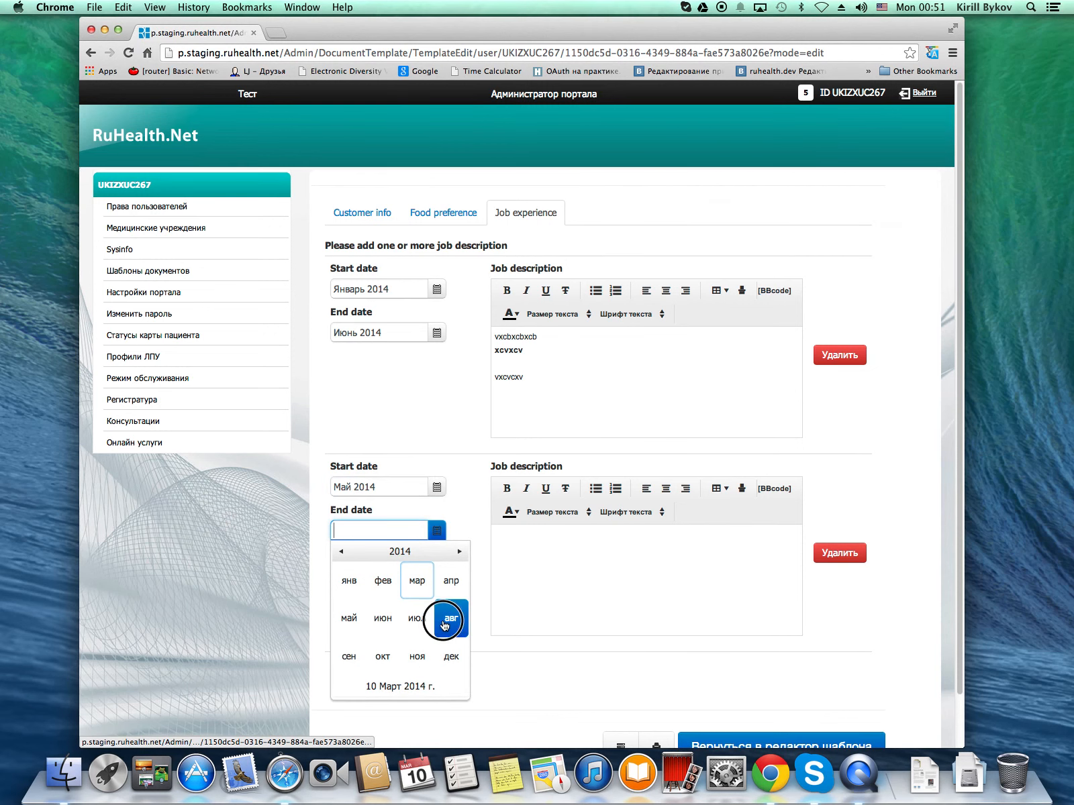
# - Enter the second entry's job description lines "xxzxcxz" and "czczxc", and make both lines bold
pyautogui.click(538, 597)
pyautogui.write('xxzxcxz')
pyautogui.press('Return')
pyautogui.write('czczxc')
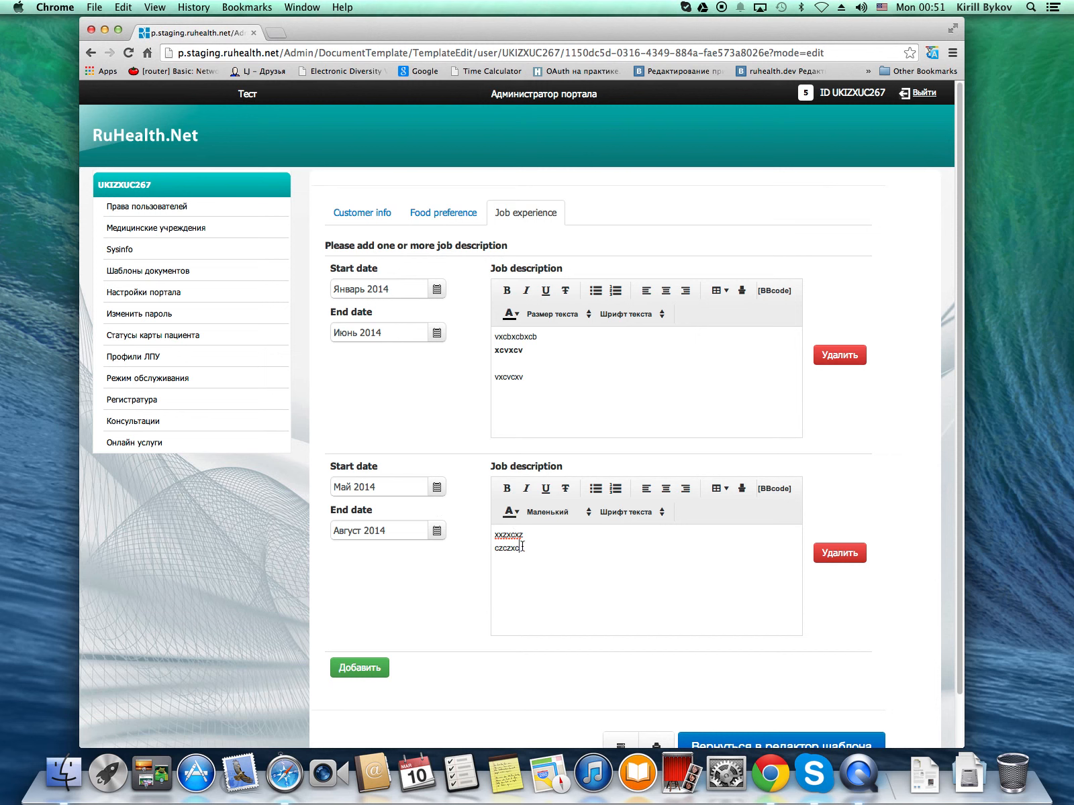
pyautogui.moveTo(521, 547); pyautogui.dragTo(496, 534)
pyautogui.click(507, 489)
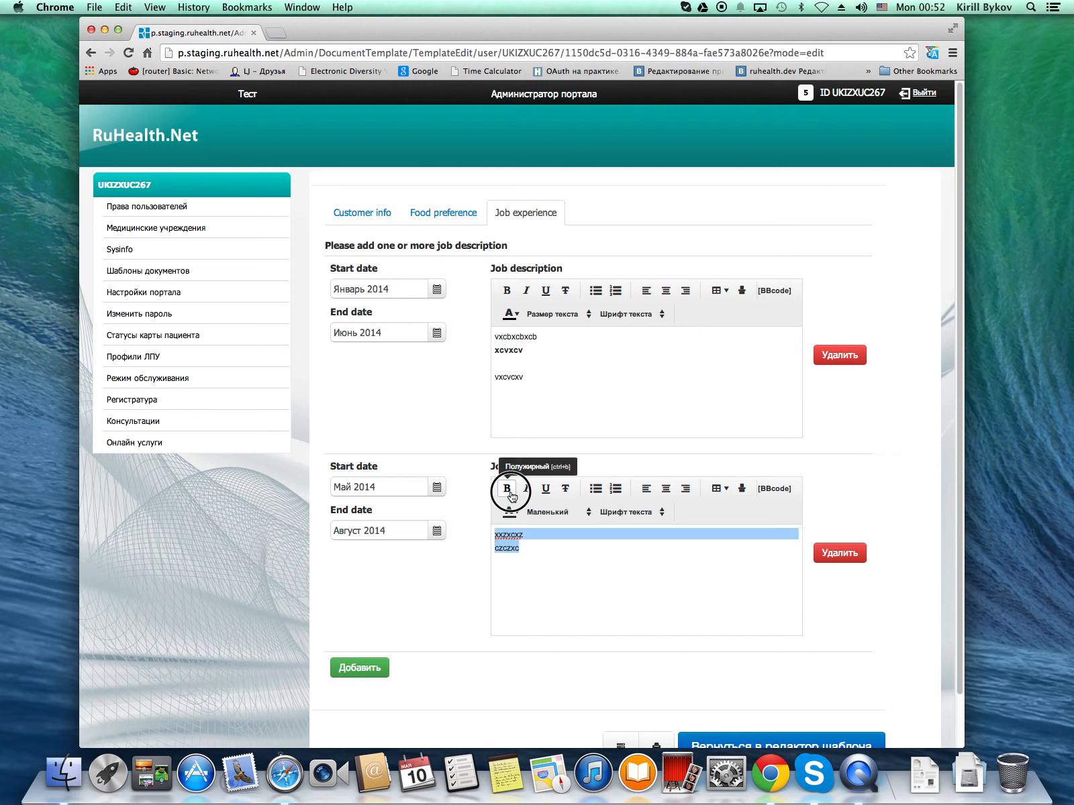
pyautogui.click(557, 555)
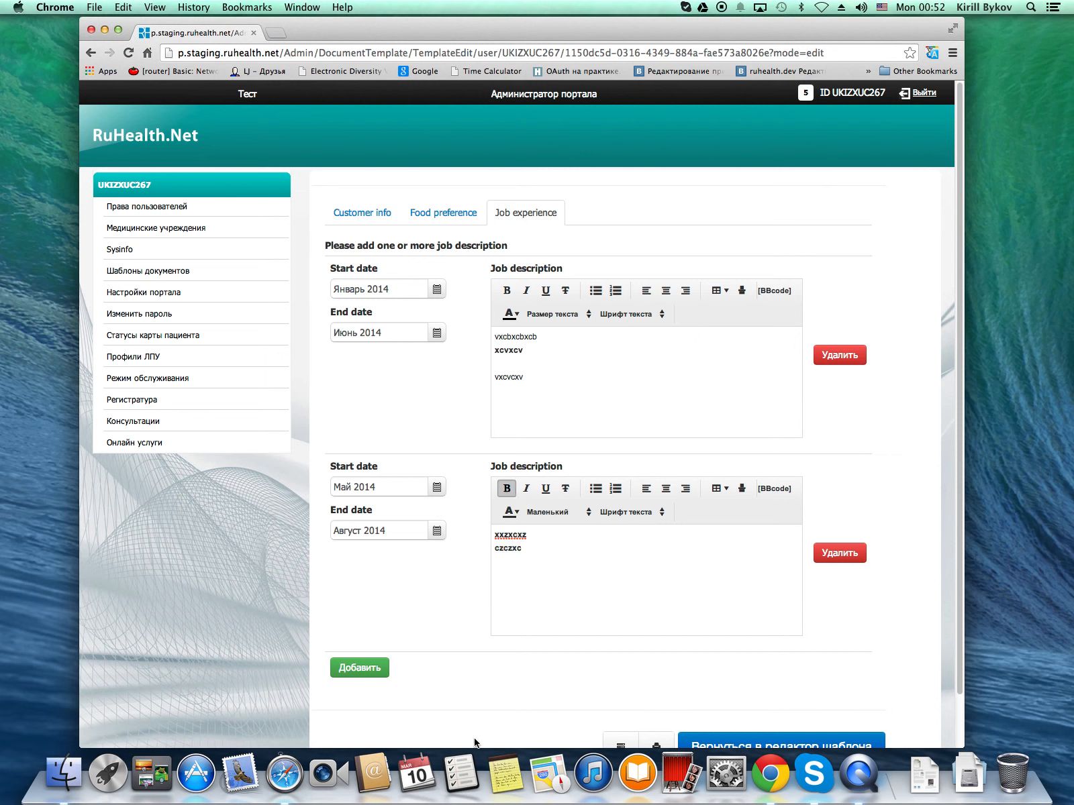
# - Show the filled-in document in the print view and check the Job experience, Food preference and Customer info sections
pyautogui.scroll(-2, 474, 742)
pyautogui.click(656, 696)
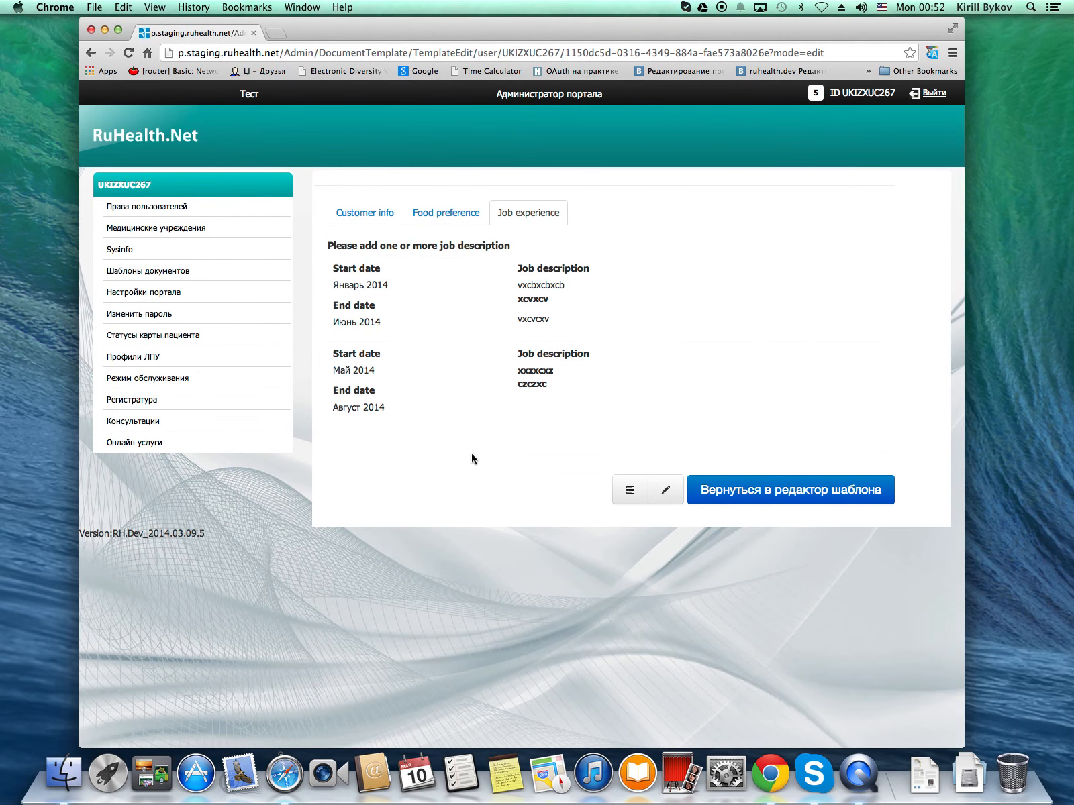
pyautogui.click(460, 217)
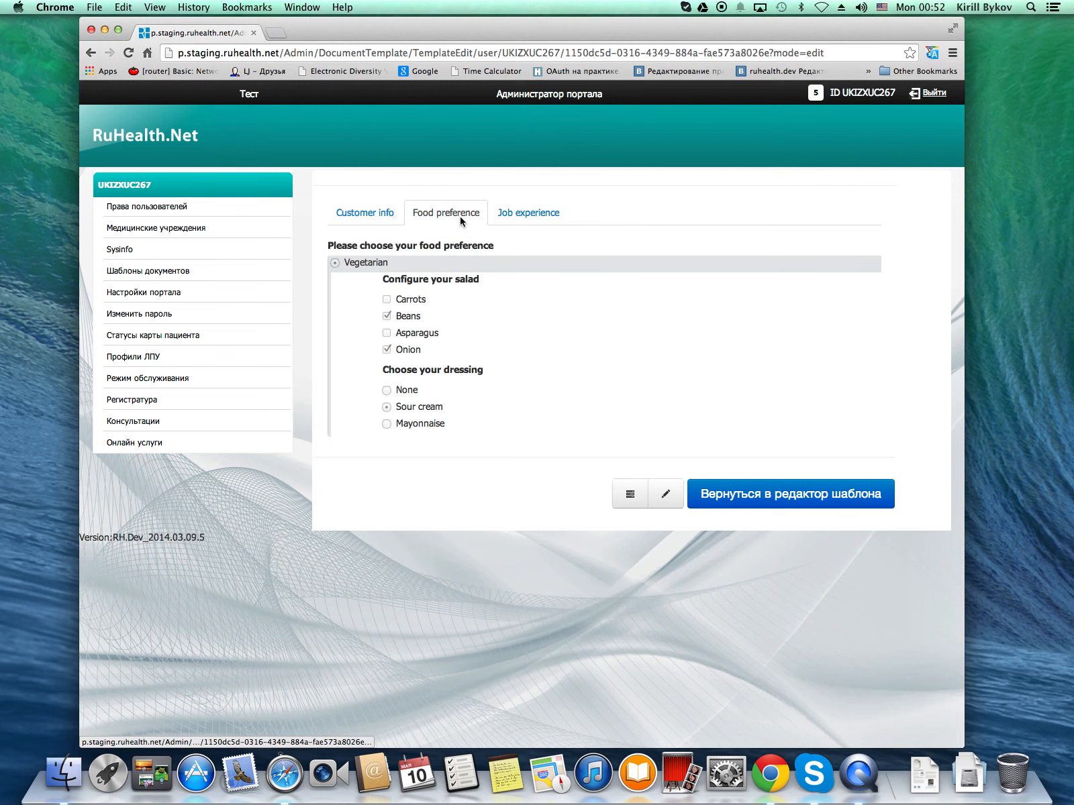
pyautogui.click(365, 216)
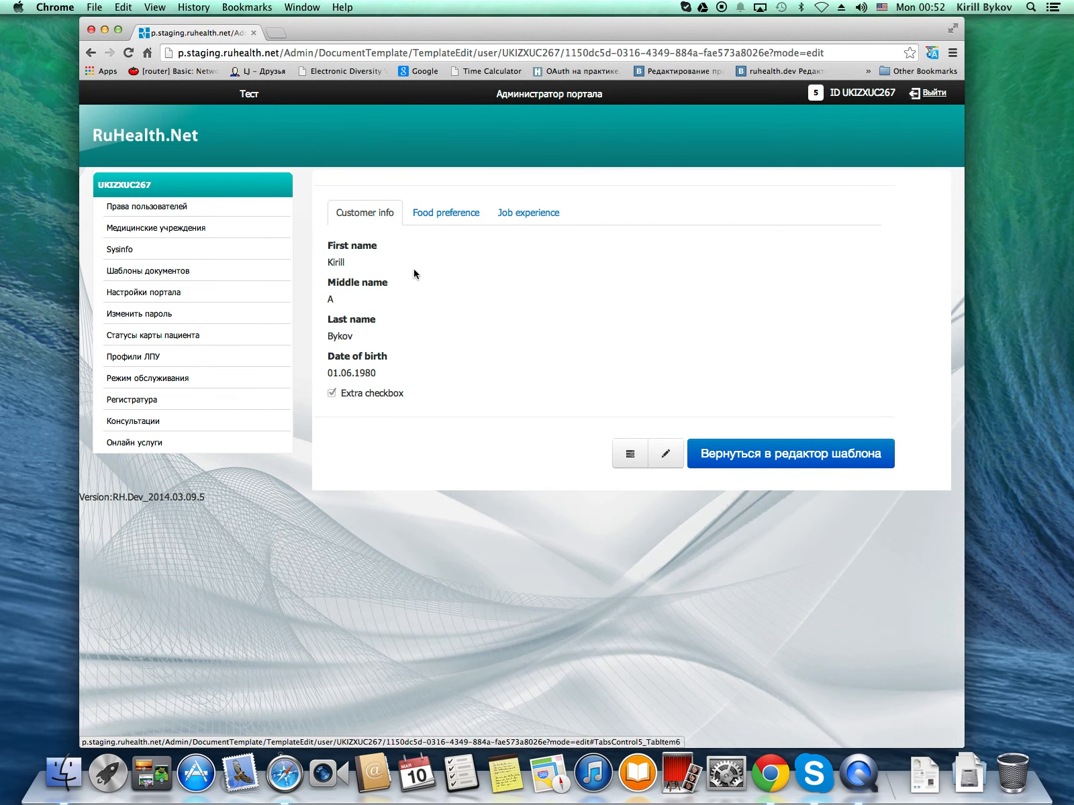
pyautogui.click(856, 778)
pyautogui.rightClick(856, 780)
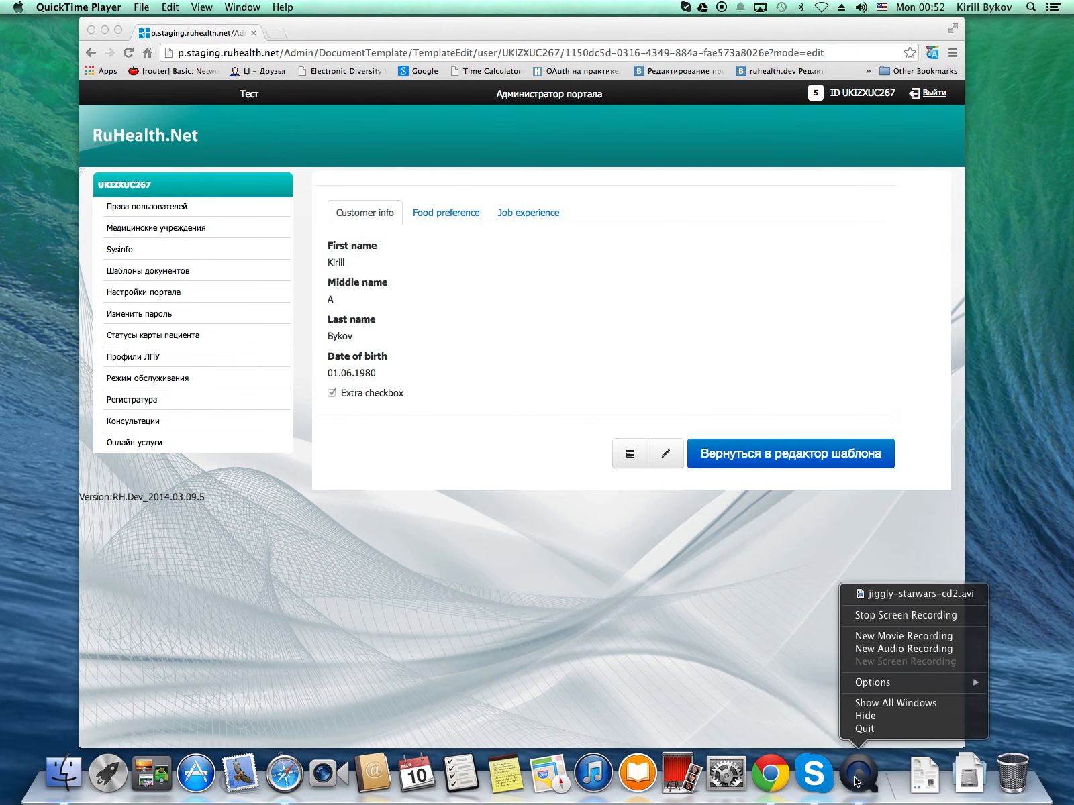